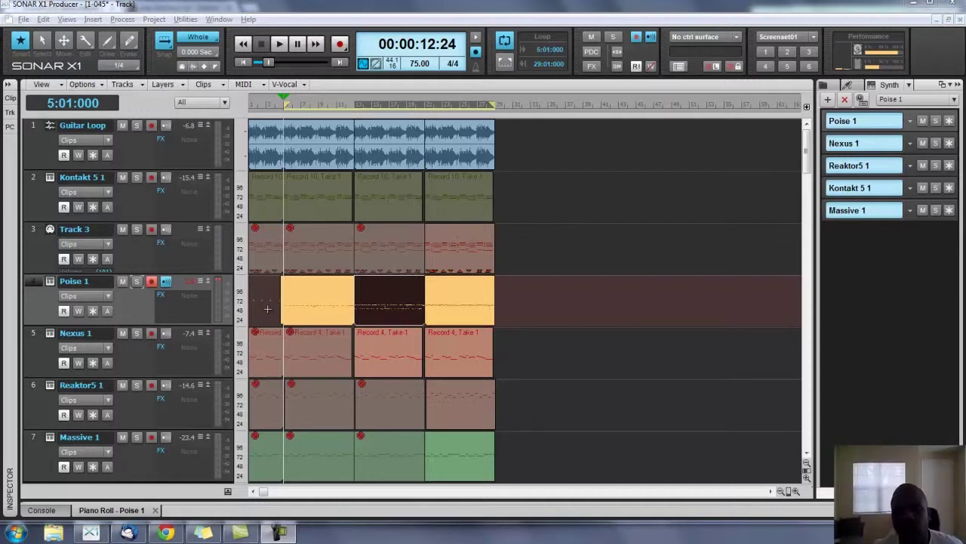
Step: Open the Poise 1 clip that starts at measure 13 in the piano roll and look over its drum notes
{"action": "double_click", "coordinate": [393, 313]}
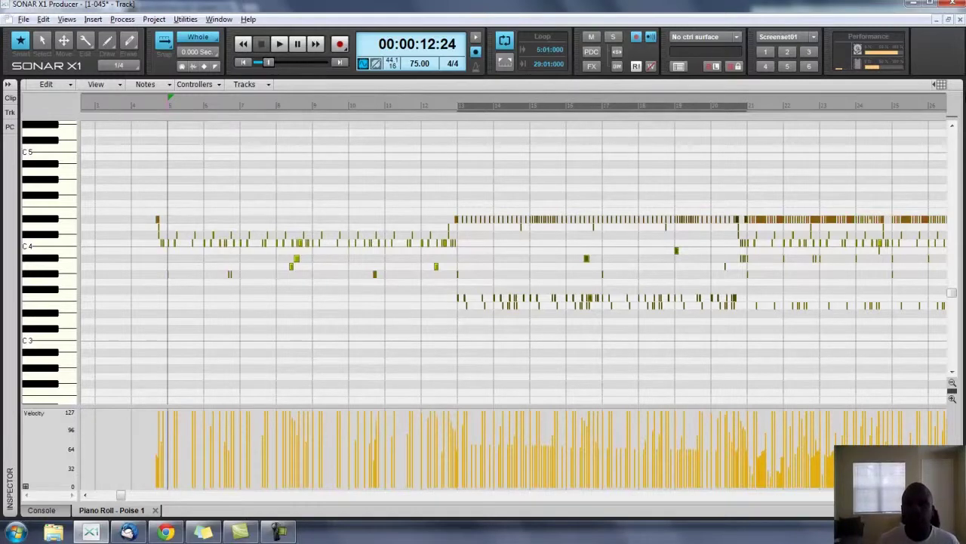
{"action": "key", "text": "ctrl+Right"}
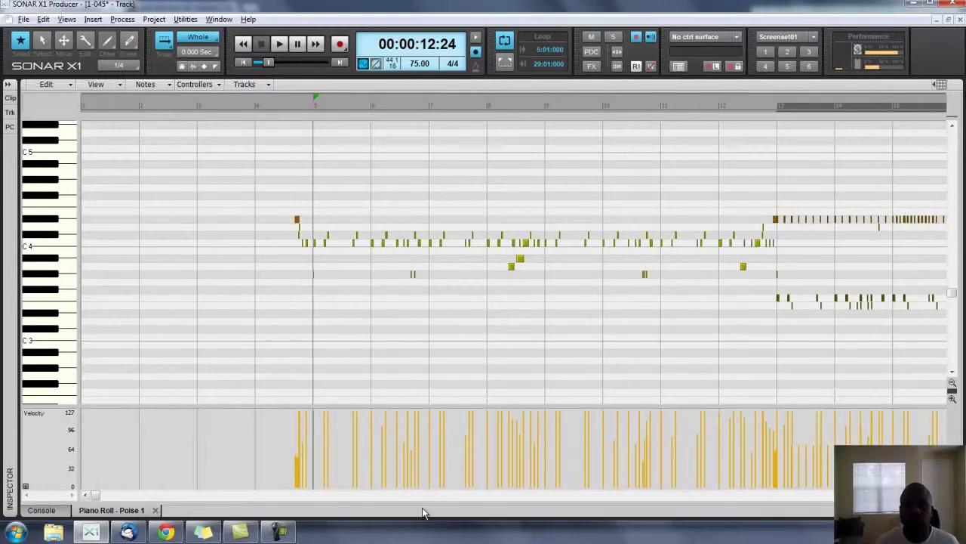
{"action": "left_click_drag", "start_coordinate": [89, 495], "coordinate": [283, 485]}
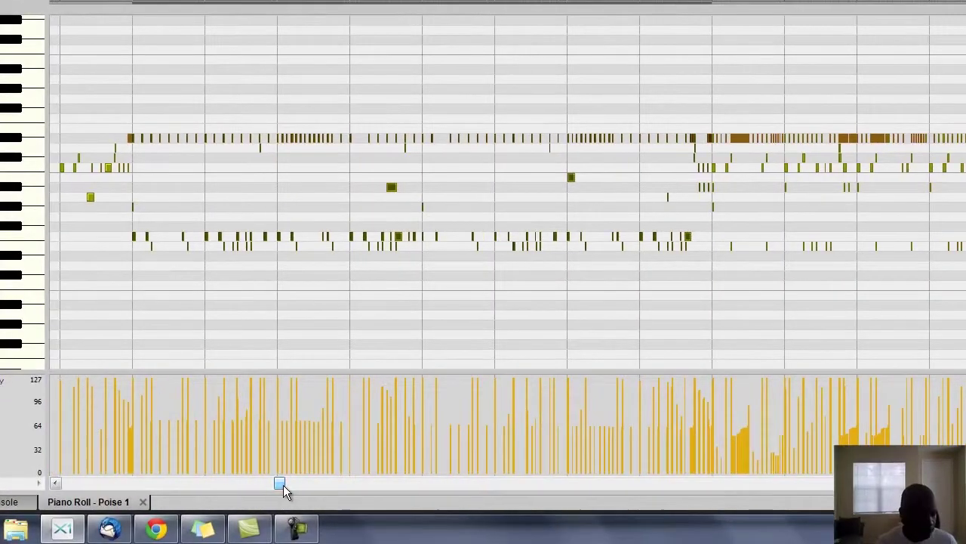
{"action": "key", "text": "d"}
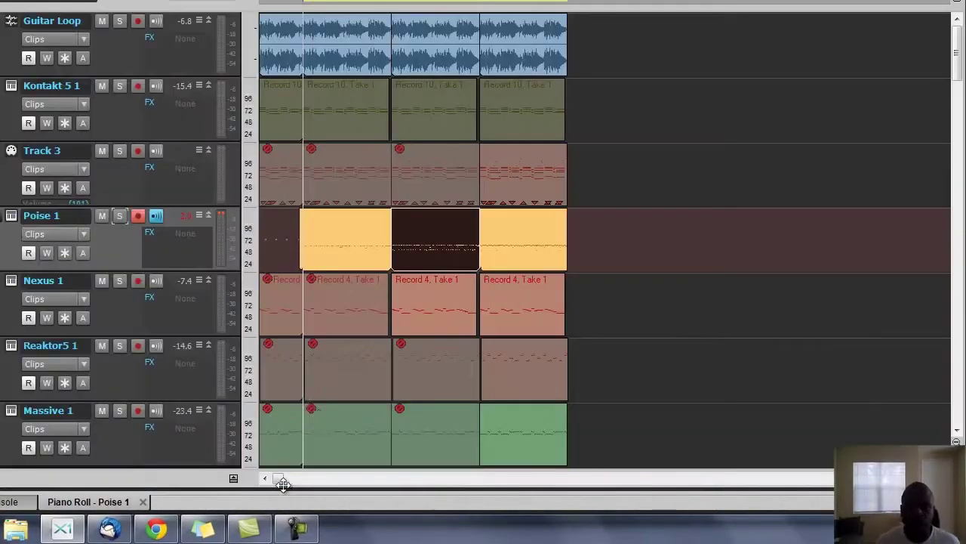
Step: Open the Poise 1 drum instrument and audition the two third-row sample pads, including kanyekik185, then put its window away
{"action": "left_click", "coordinate": [12, 218]}
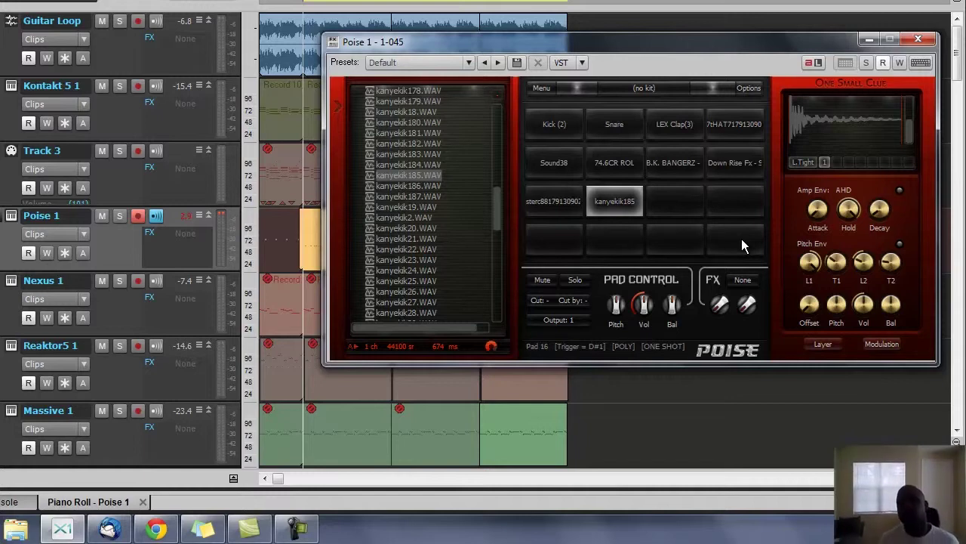
{"action": "left_click", "coordinate": [719, 210]}
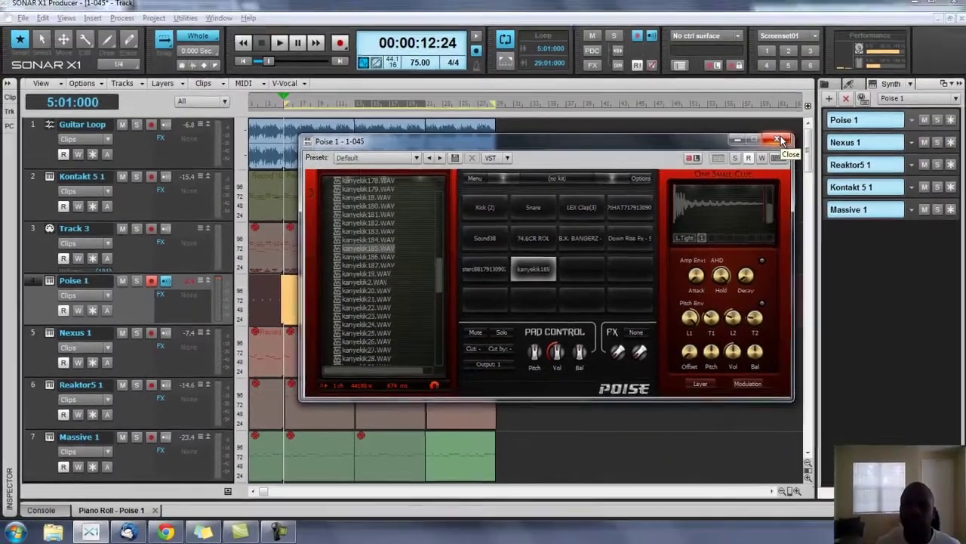
{"action": "left_click", "coordinate": [920, 39]}
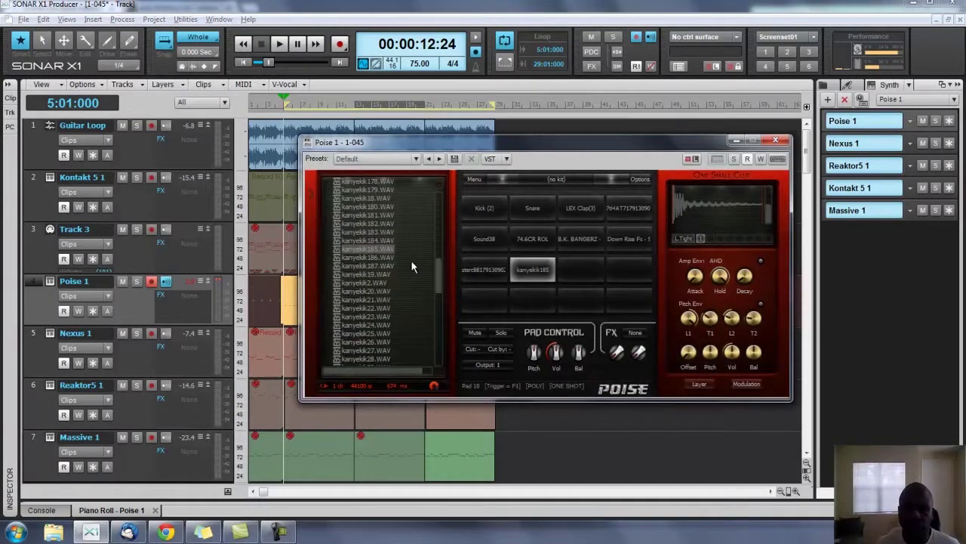
{"action": "left_click", "coordinate": [482, 272]}
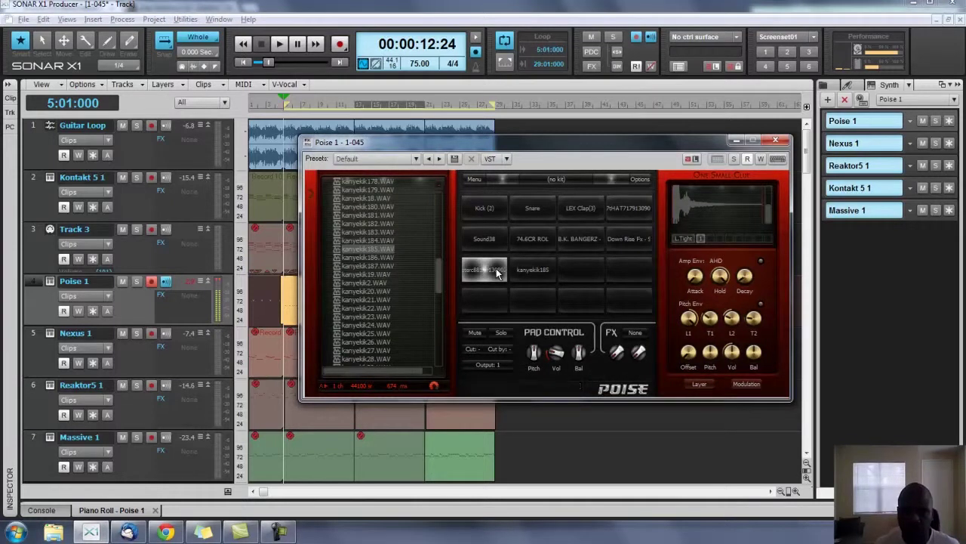
{"action": "left_click", "coordinate": [529, 274]}
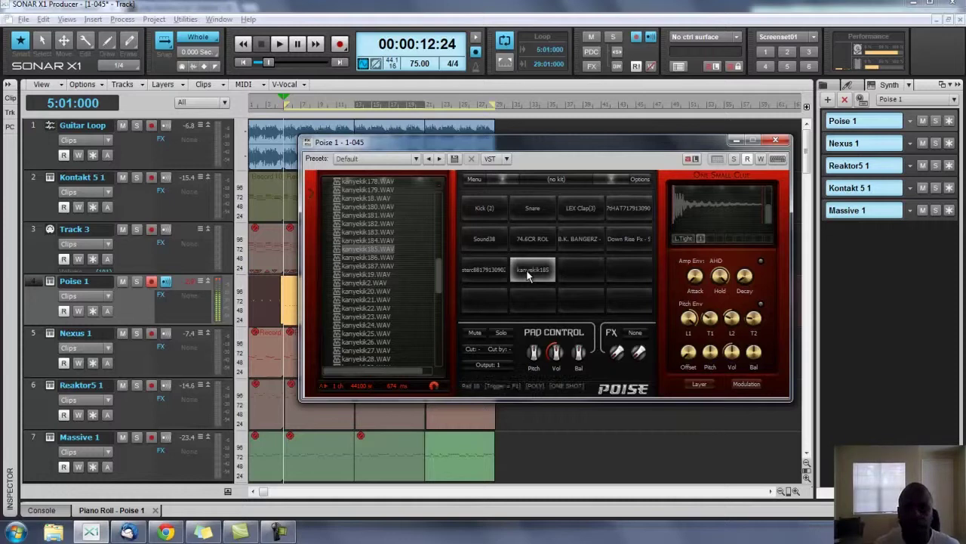
{"action": "left_click", "coordinate": [494, 276]}
{"action": "left_click", "coordinate": [529, 269]}
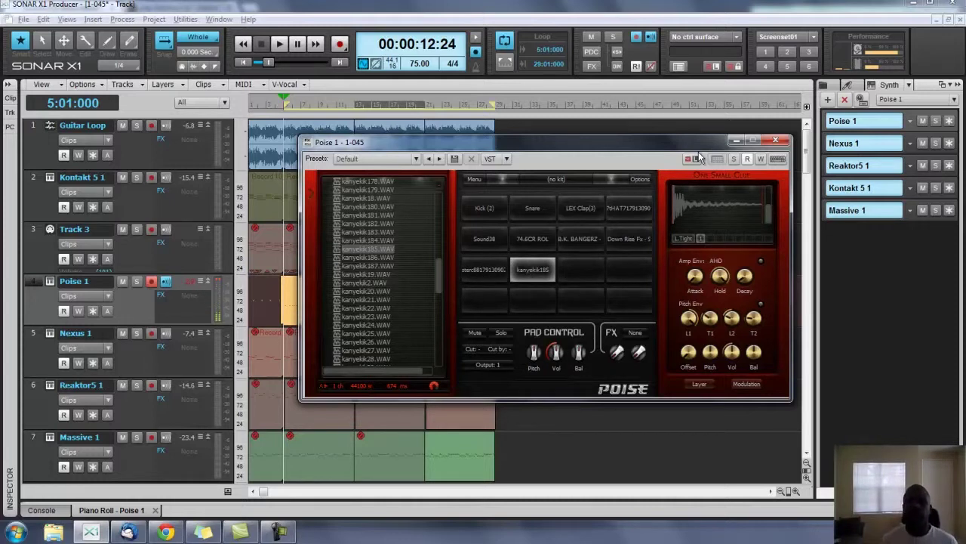
{"action": "left_click", "coordinate": [739, 140]}
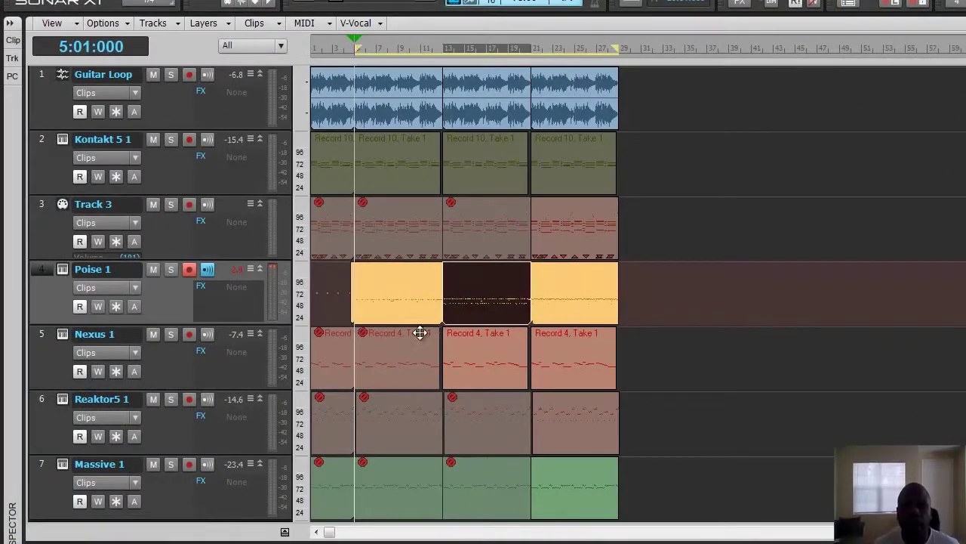
Step: In the Poise 1 piano roll, compare the drum parts by selecting the F3, C4, C#4 and E3 notes in turn, then return to the tracks
{"action": "double_click", "coordinate": [459, 304]}
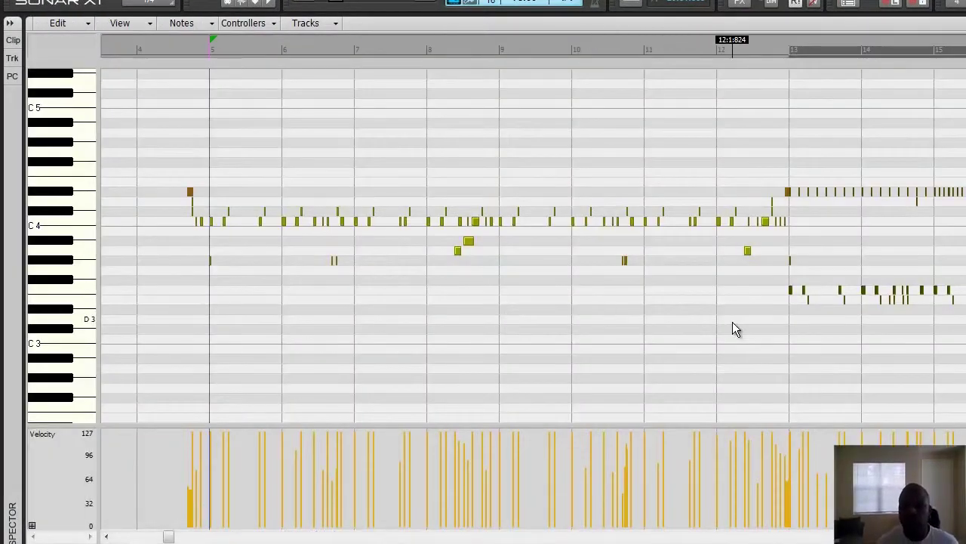
{"action": "left_click", "coordinate": [857, 48]}
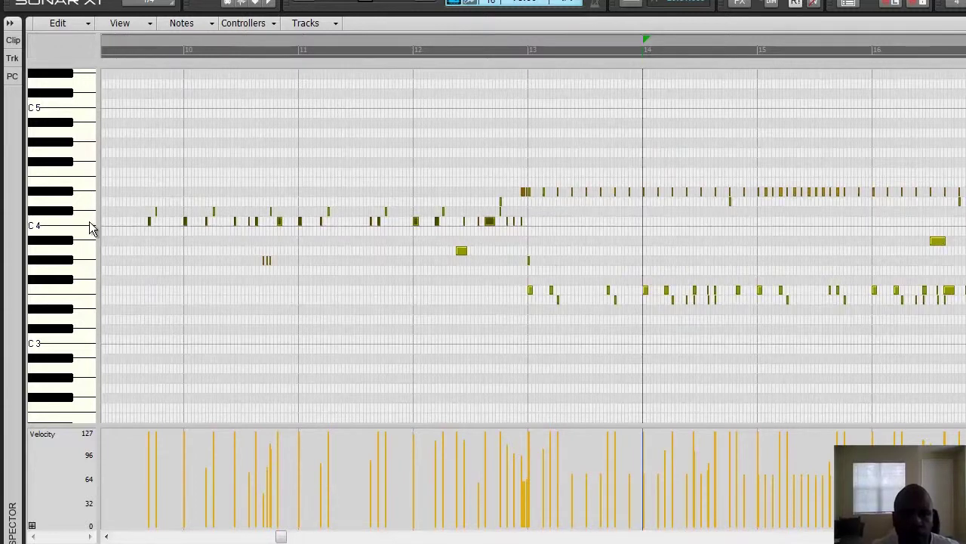
{"action": "left_click", "coordinate": [76, 294]}
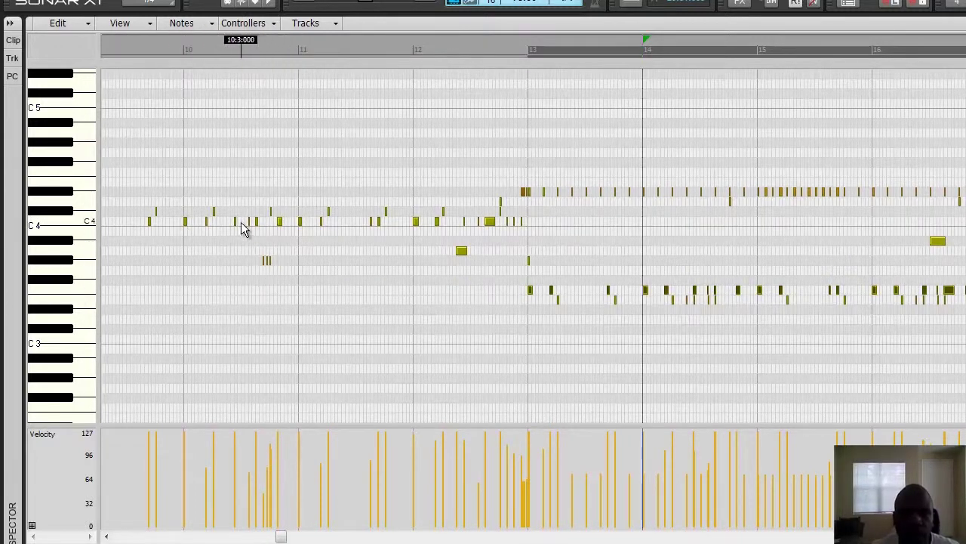
{"action": "left_click", "coordinate": [75, 215]}
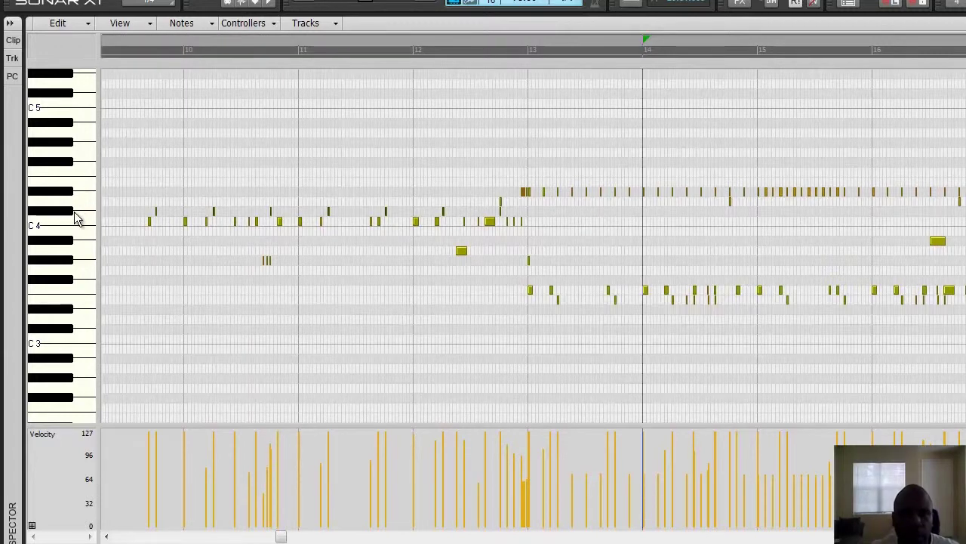
{"action": "left_click", "coordinate": [83, 306]}
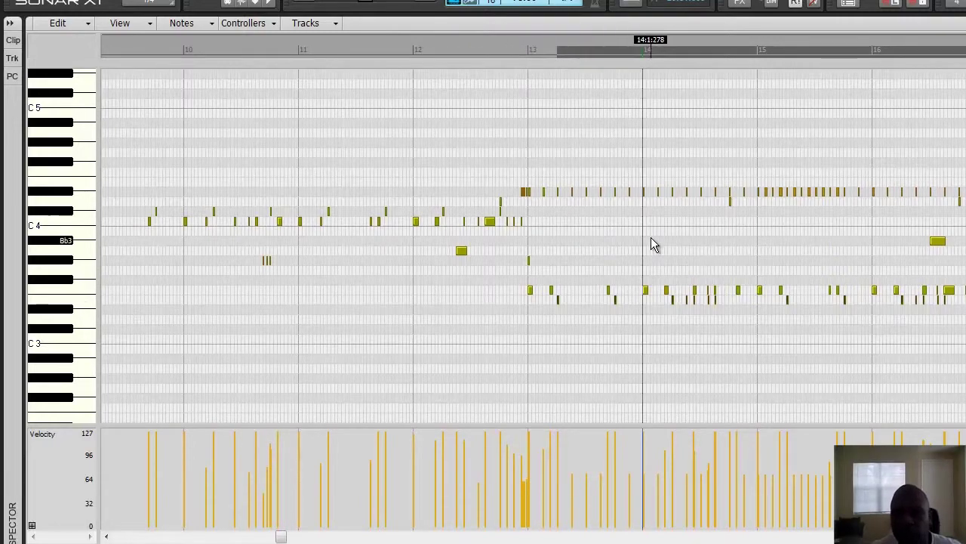
{"action": "scroll", "coordinate": [652, 240], "scroll_direction": "up", "scroll_amount": 2}
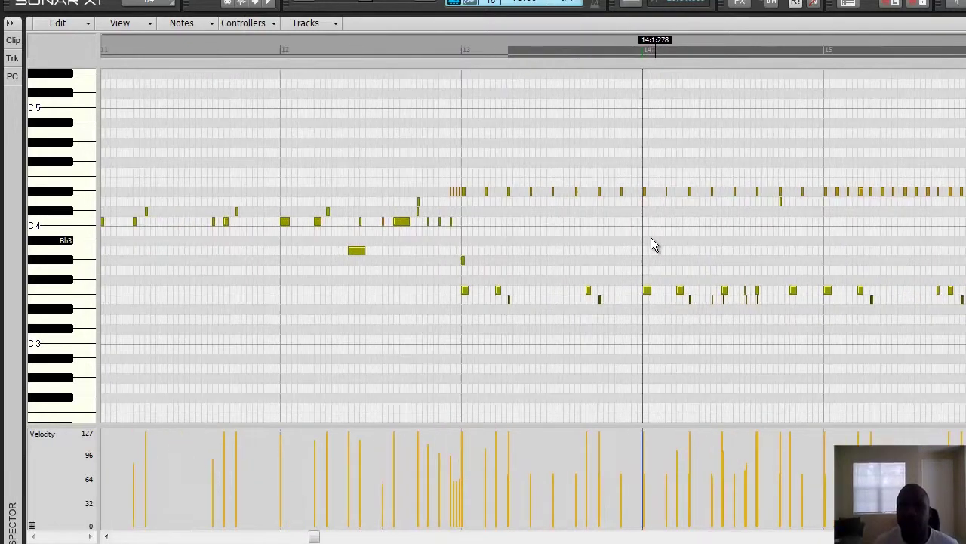
{"action": "scroll", "coordinate": [651, 237], "scroll_direction": "down", "scroll_amount": 3}
{"action": "key", "text": "d"}
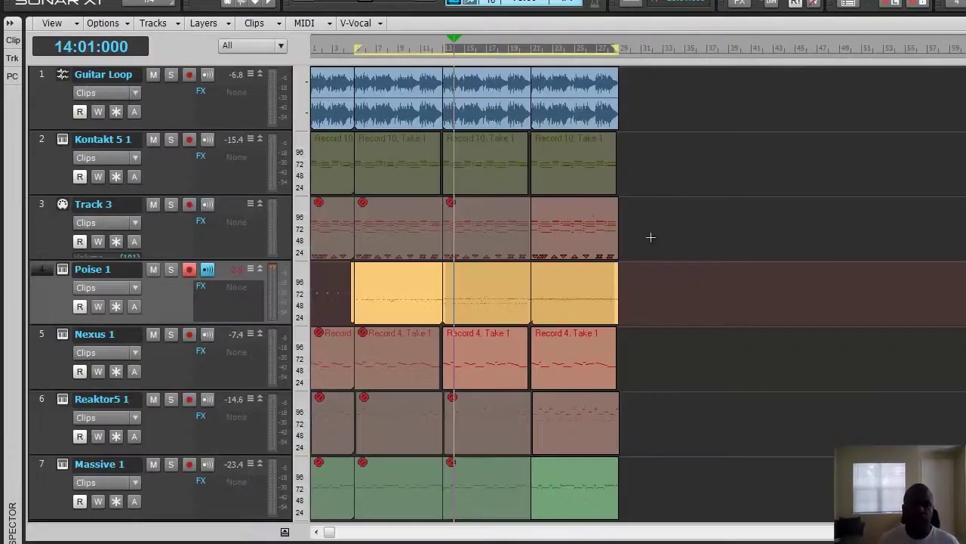
Step: Solo the Poise 1 track and play it from measure 13 while following its notes in the piano roll
{"action": "left_click", "coordinate": [172, 271]}
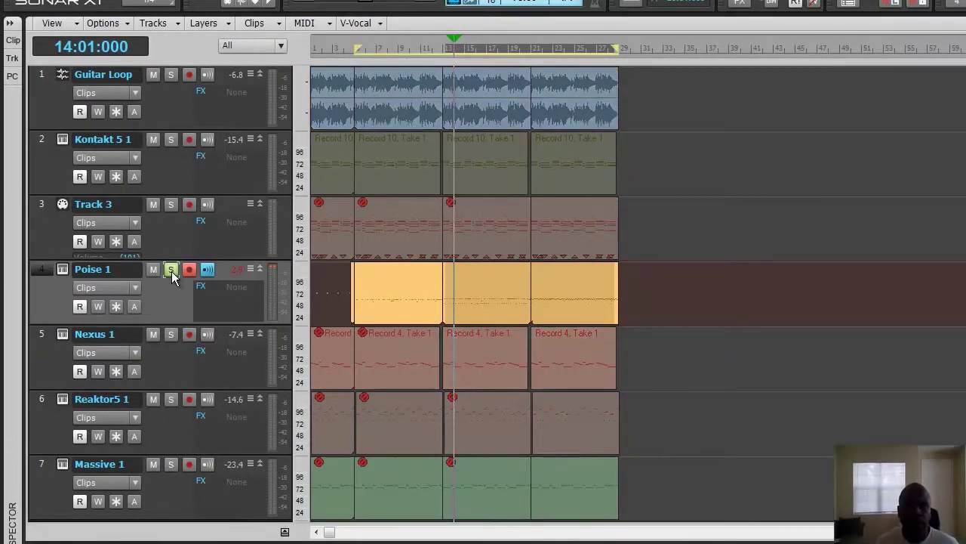
{"action": "left_click", "coordinate": [440, 49]}
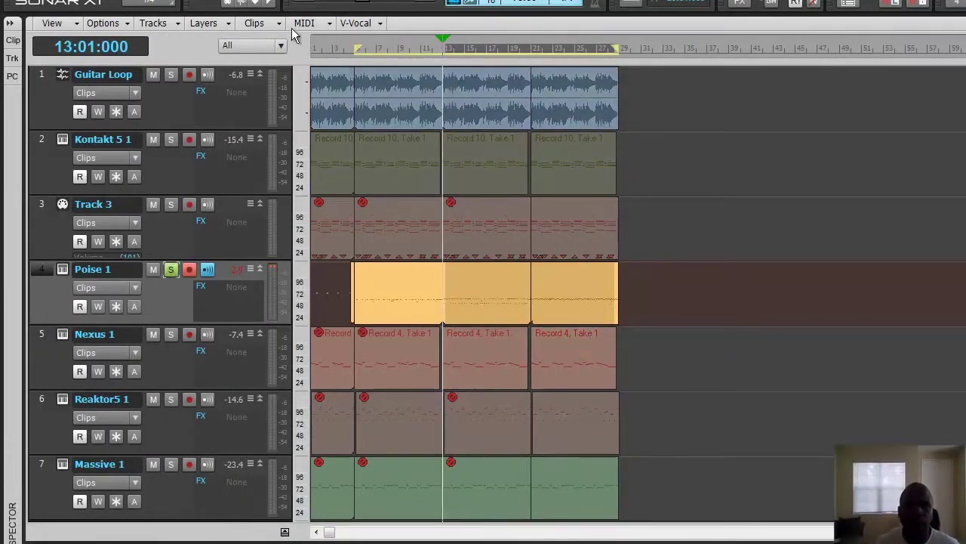
{"action": "key", "text": "ctrl+Right"}
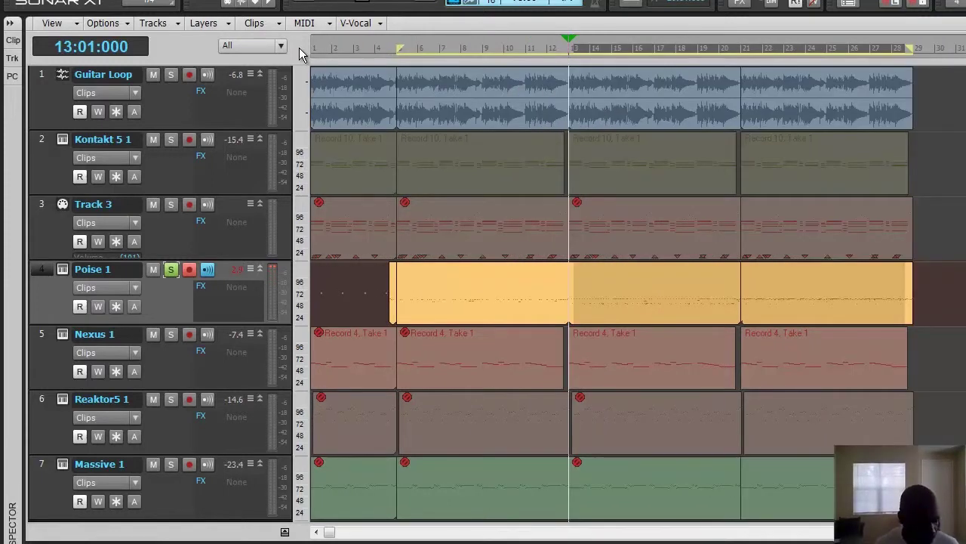
{"action": "key", "text": "space"}
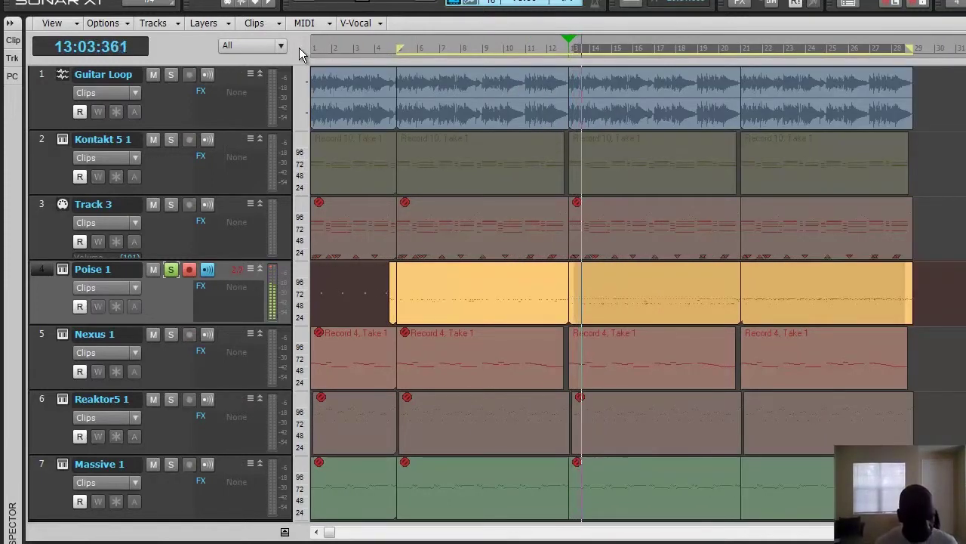
{"action": "key", "text": "alt+3"}
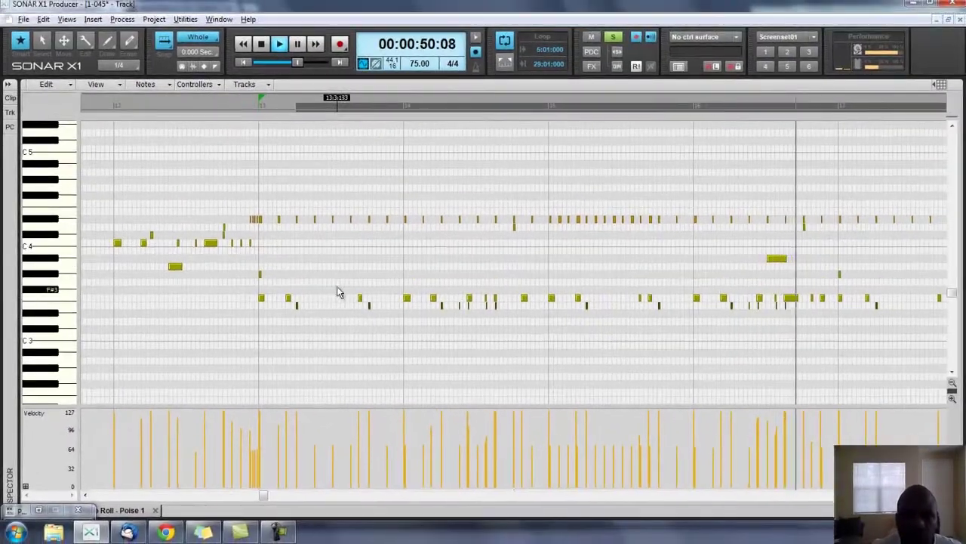
{"action": "key", "text": "space"}
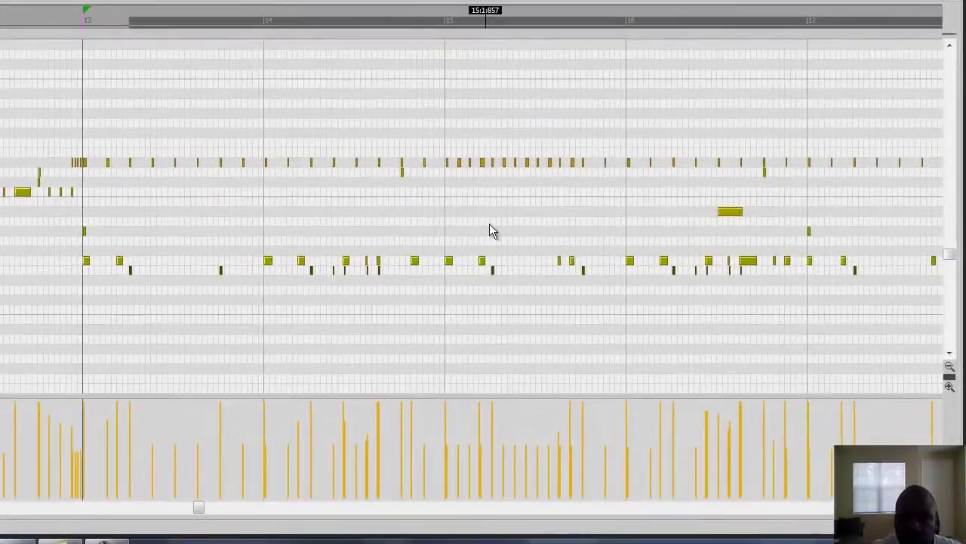
Step: Delete the extra F3 kick notes in the second half of measures 15, 17 and 19
{"action": "left_click_drag", "start_coordinate": [572, 261], "coordinate": [558, 260]}
{"action": "double_click", "coordinate": [558, 259]}
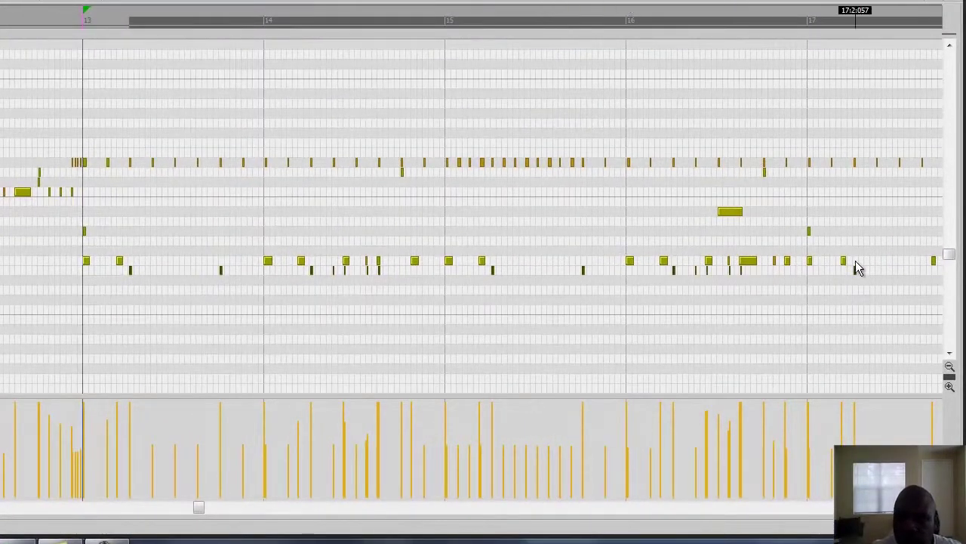
{"action": "key", "text": "minus"}
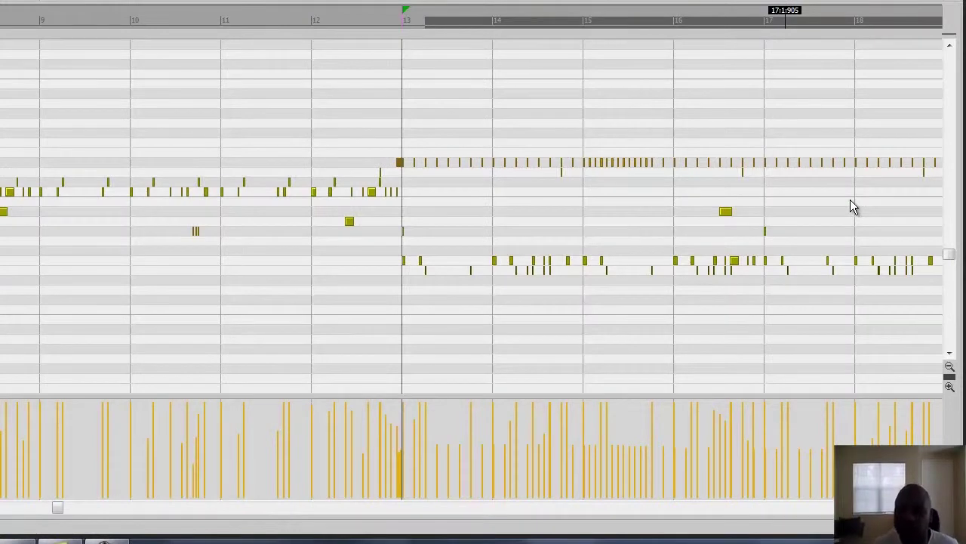
{"action": "key", "text": "minus"}
Step: Play the edited drum pattern from measure 13 through to measure 21 to hear the kick changes
{"action": "key", "text": "space"}
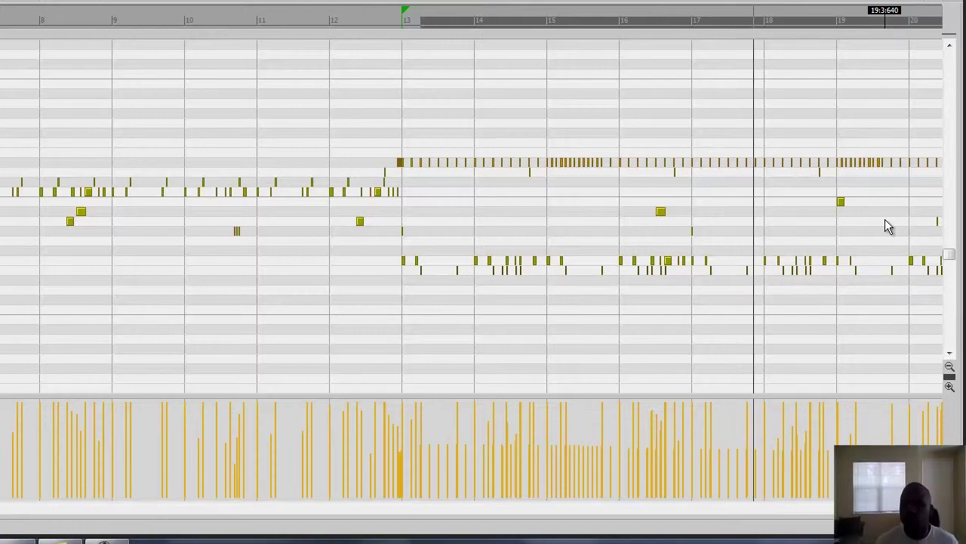
{"action": "key", "text": "h"}
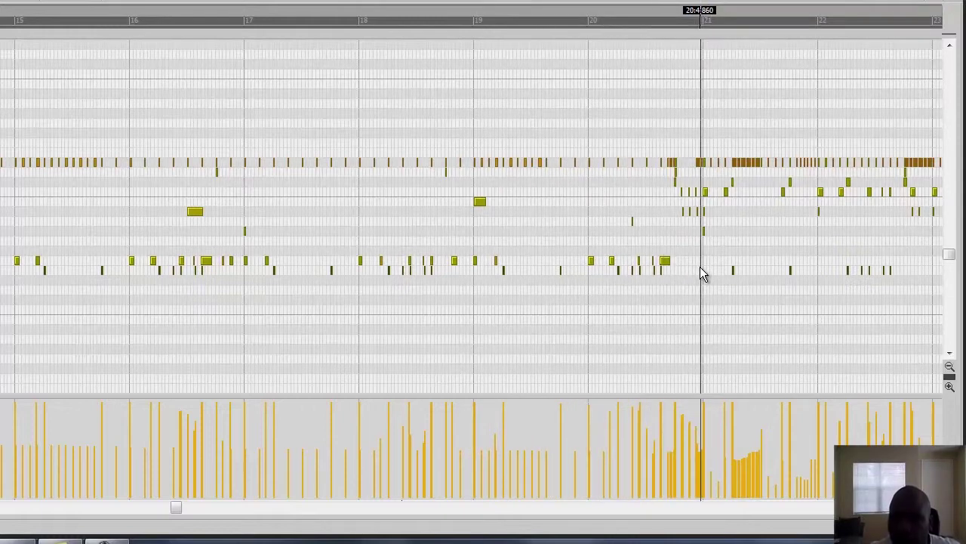
{"action": "key", "text": "space"}
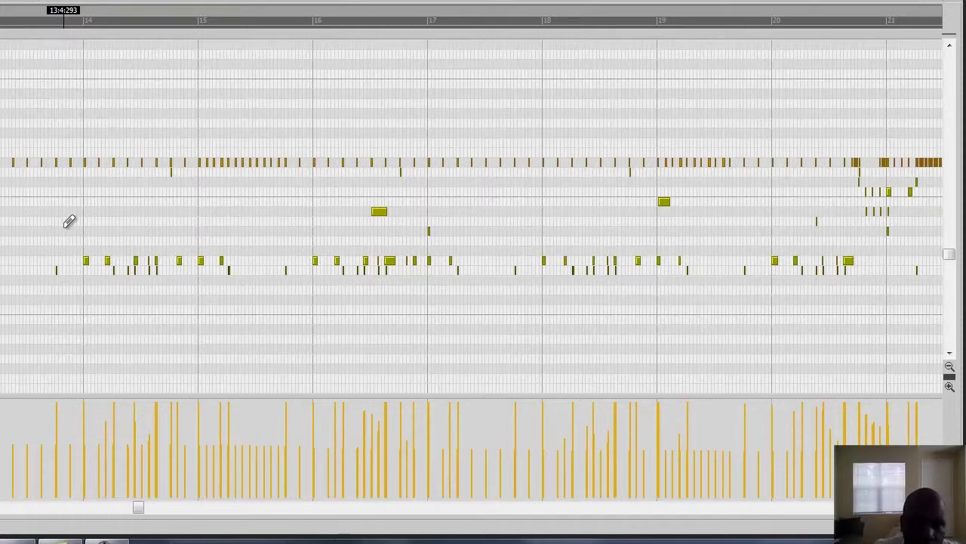
Step: Try adding an A3 note at measure 14 and erasing it with the first two F3 notes there, and undo the F3 erasures
{"action": "key", "text": "w"}
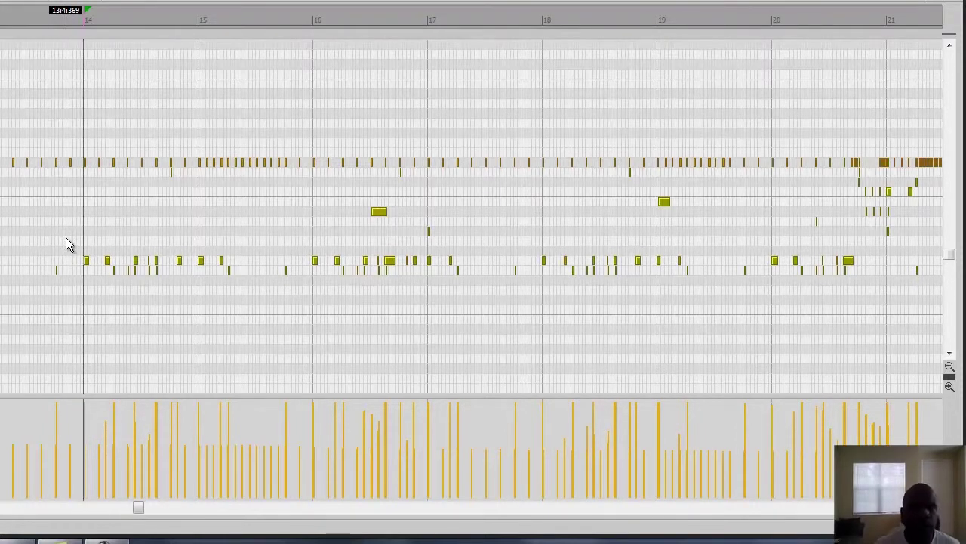
{"action": "left_click", "coordinate": [80, 222]}
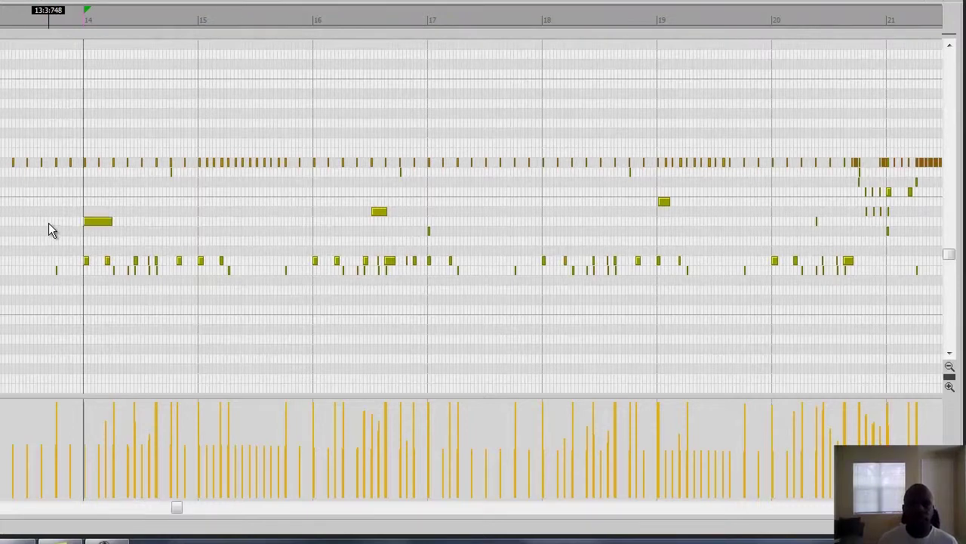
{"action": "left_click", "coordinate": [94, 220]}
{"action": "left_click", "coordinate": [86, 260]}
{"action": "left_click", "coordinate": [107, 260]}
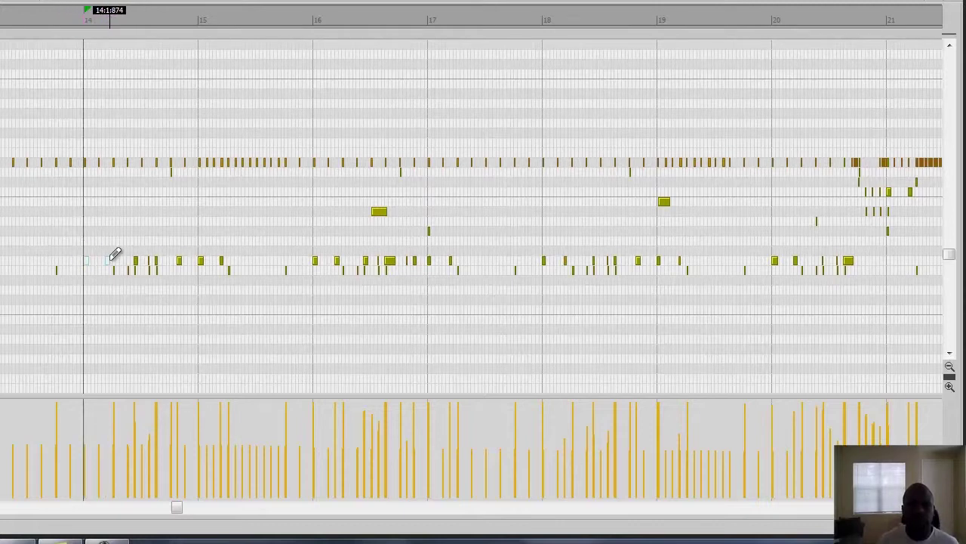
{"action": "key", "text": "ctrl+z"}
{"action": "key", "text": "ctrl+z"}
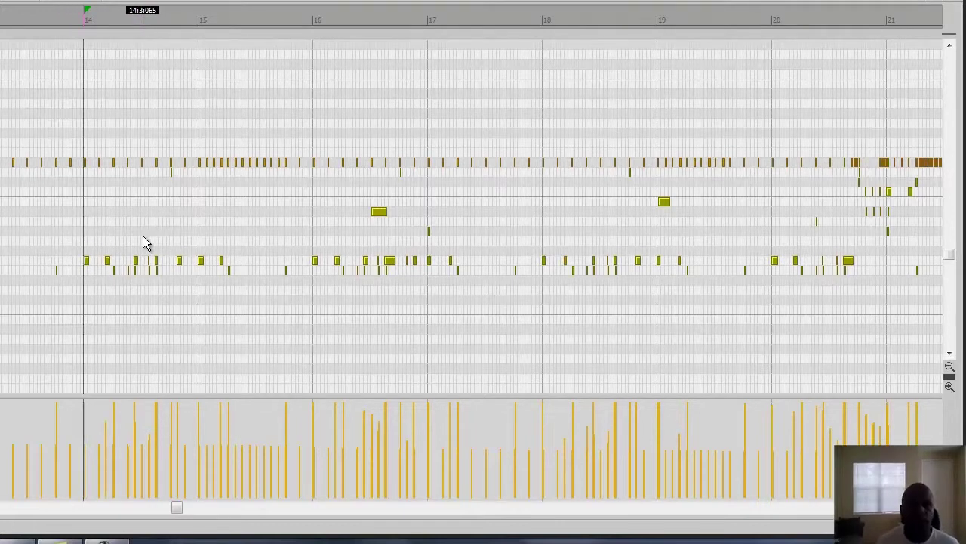
Step: Set the playback position to measure 13 and listen to the kick pattern through measure 14
{"action": "left_click_drag", "start_coordinate": [388, 19], "coordinate": [389, 18]}
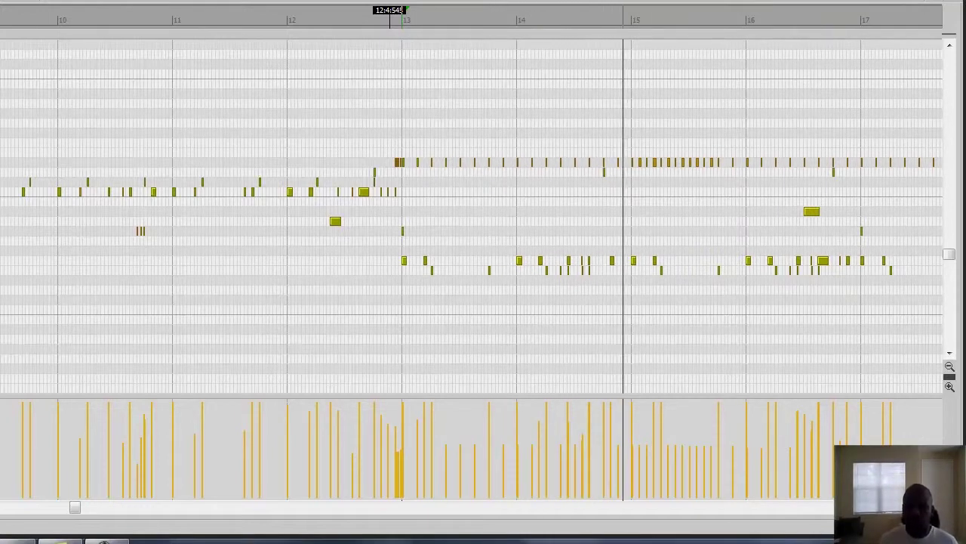
{"action": "key", "text": "space"}
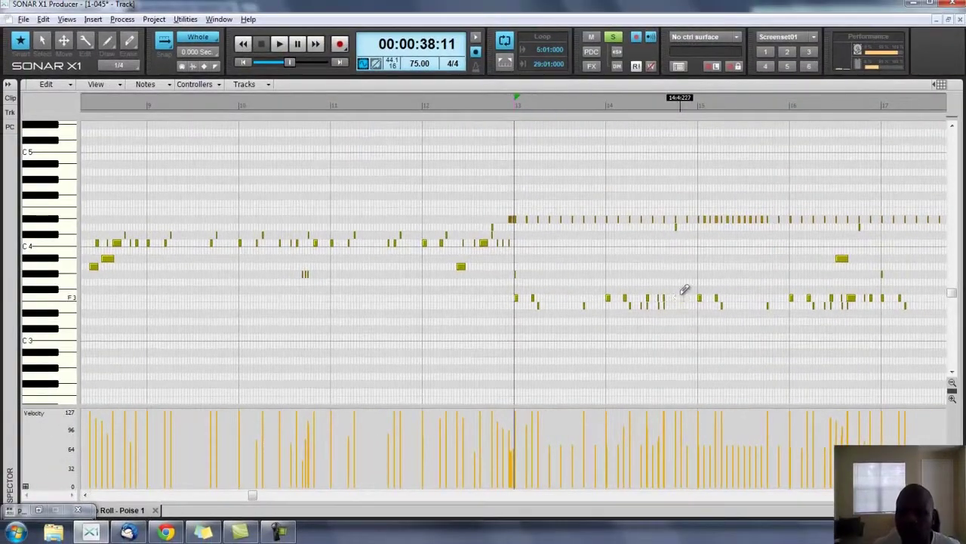
Step: Play the drum pattern from measure 13 into measure 21 and check its notes in the piano roll
{"action": "key", "text": "space"}
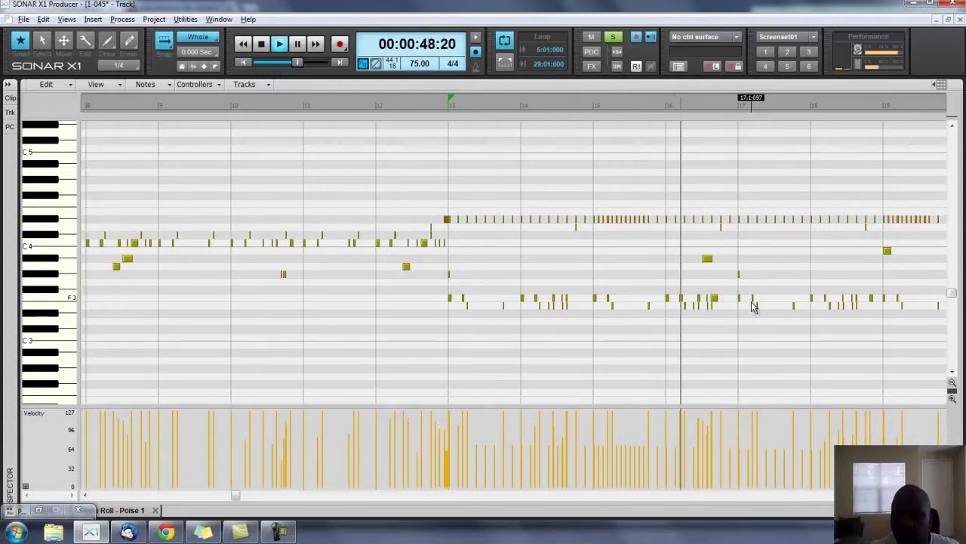
{"action": "scroll", "coordinate": [753, 298], "scroll_direction": "up", "scroll_amount": 2, "text": "ctrl"}
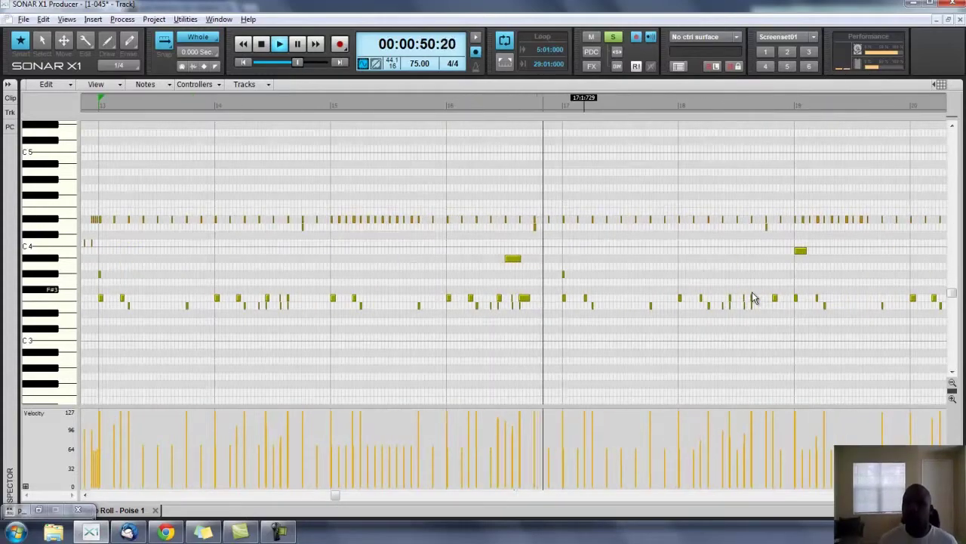
{"action": "scroll", "coordinate": [752, 298], "scroll_direction": "down", "scroll_amount": 2, "text": "ctrl"}
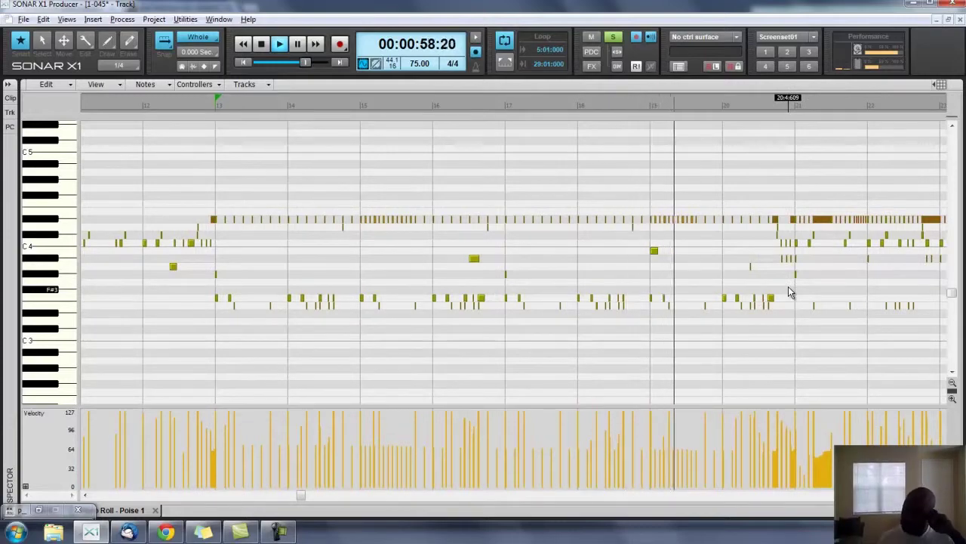
{"action": "scroll", "coordinate": [788, 292], "scroll_direction": "down", "scroll_amount": 2}
{"action": "scroll", "coordinate": [789, 292], "scroll_direction": "down", "scroll_amount": 2}
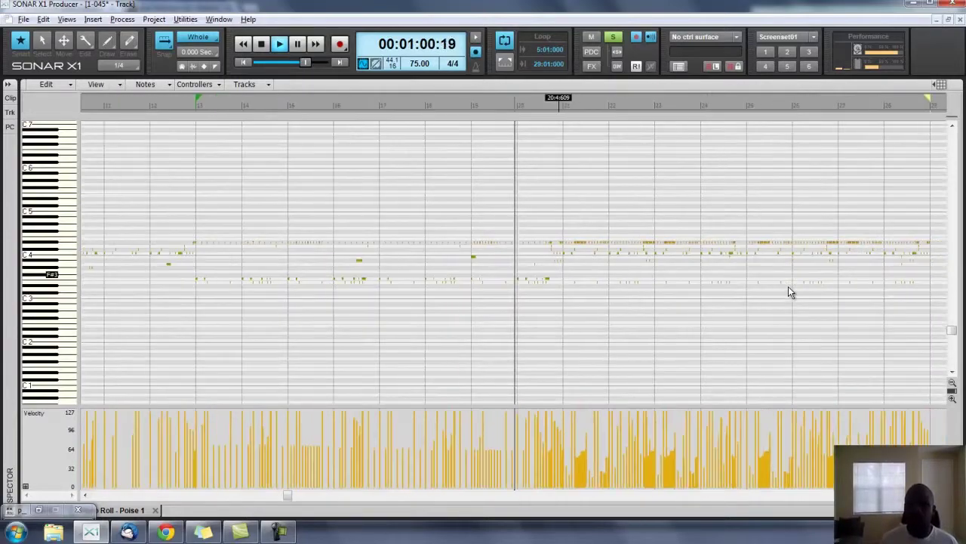
{"action": "scroll", "coordinate": [788, 293], "scroll_direction": "up", "scroll_amount": 3}
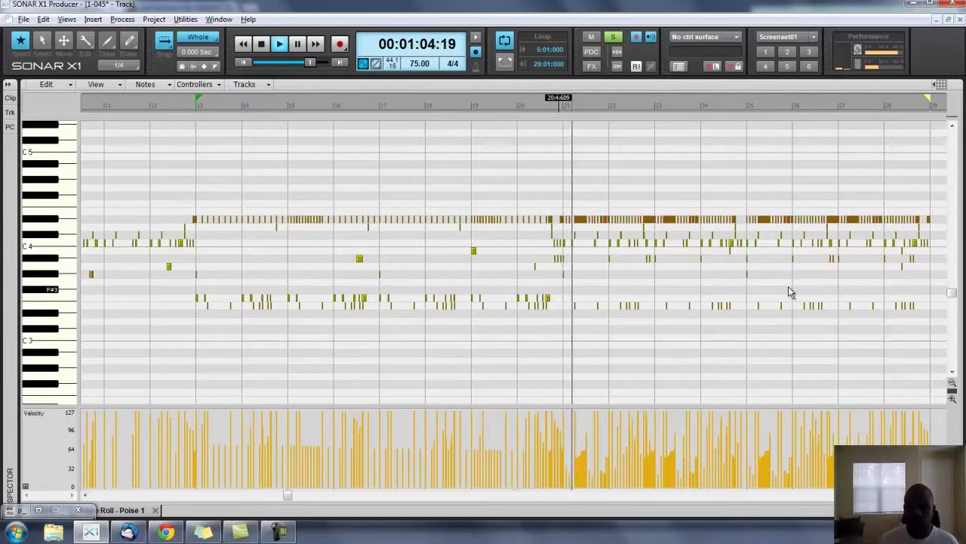
Step: Stop playback, return to the track view and turn off solo on the Poise 1 track
{"action": "key", "text": "ctrl+shift+d"}
{"action": "key", "text": "space"}
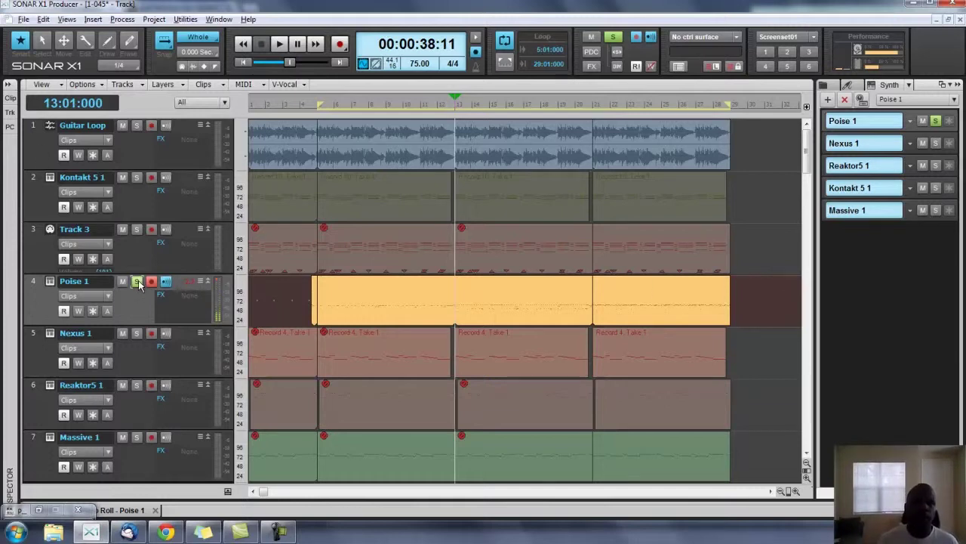
{"action": "left_click", "coordinate": [136, 281]}
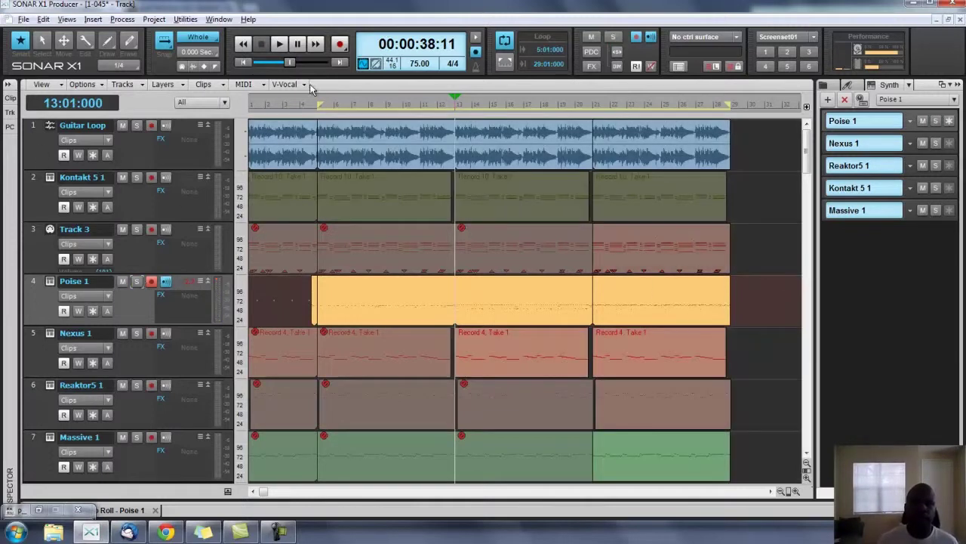
Step: Listen to the full mix briefly from measure 5, and restart playback from the beginning of the song
{"action": "left_click", "coordinate": [311, 105]}
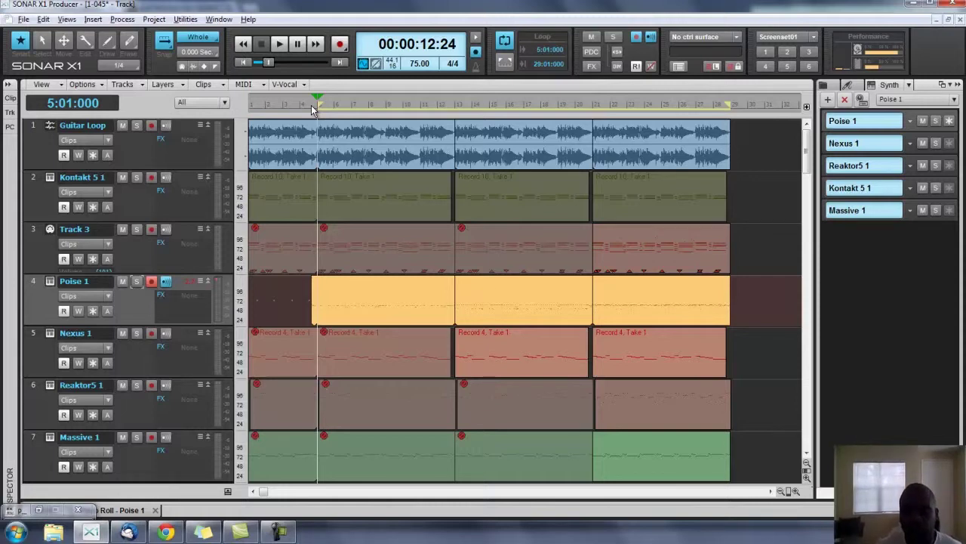
{"action": "key", "text": "space"}
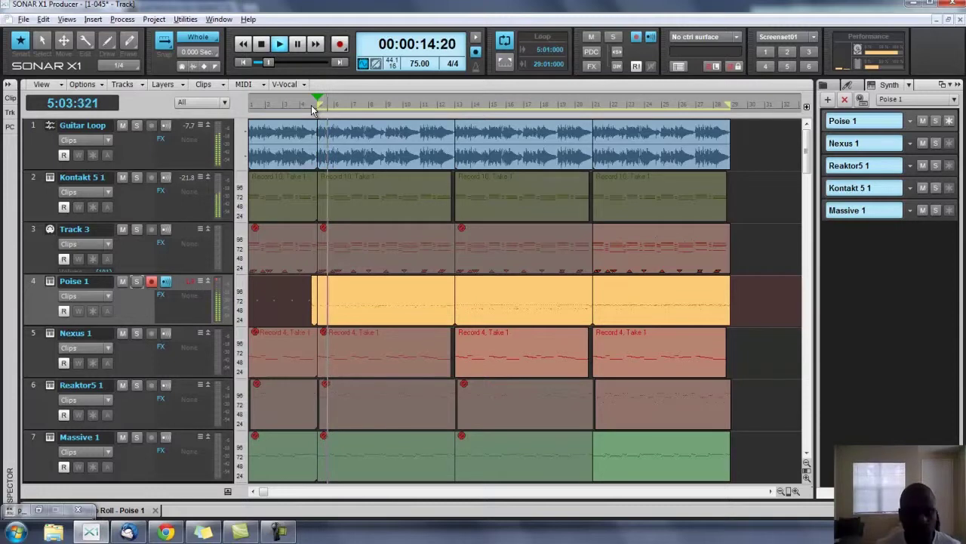
{"action": "key", "text": "space"}
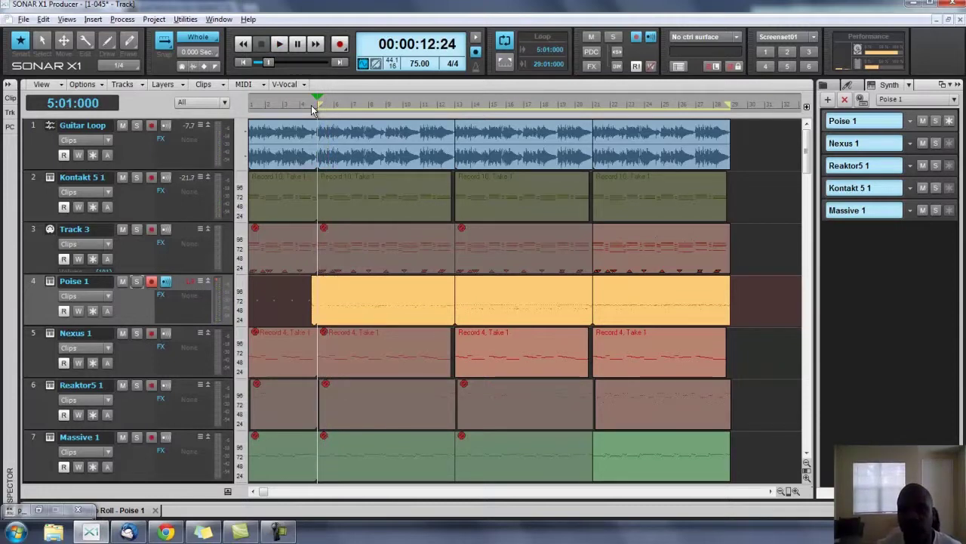
{"action": "key", "text": "w"}
{"action": "key", "text": "space"}
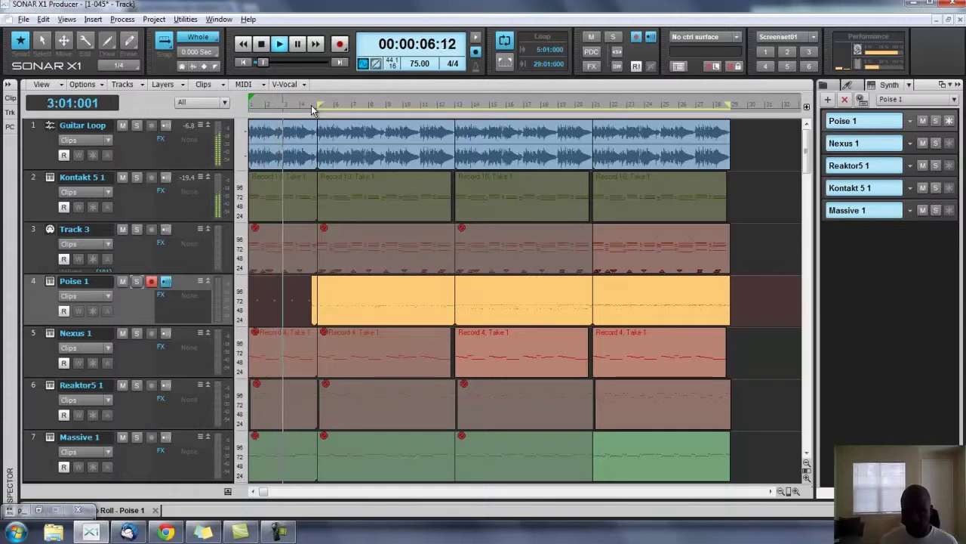
Step: Hide the browser and copy the clips of all tracks from measures 5 through 28 to measure 29, then clear the selection
{"action": "key", "text": "b"}
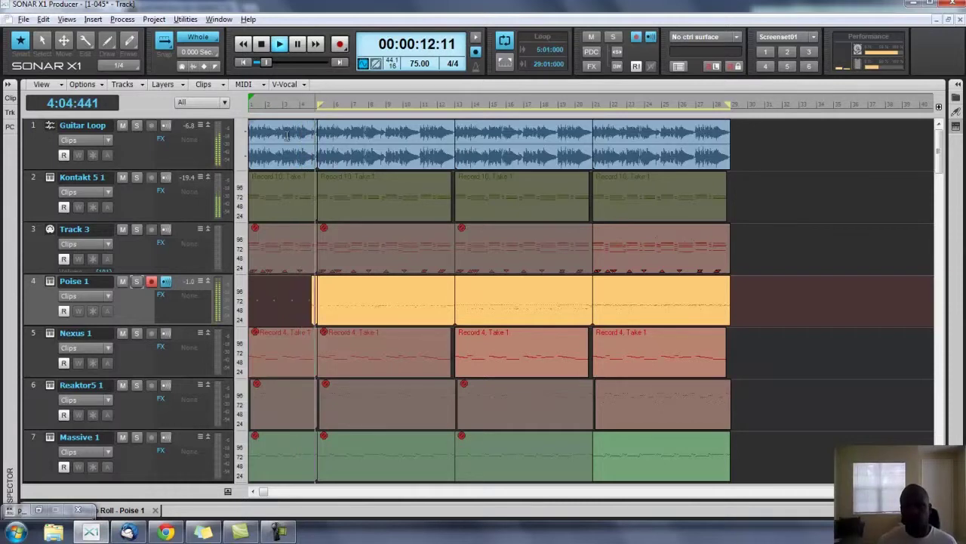
{"action": "left_click_drag", "start_coordinate": [771, 149], "coordinate": [411, 443]}
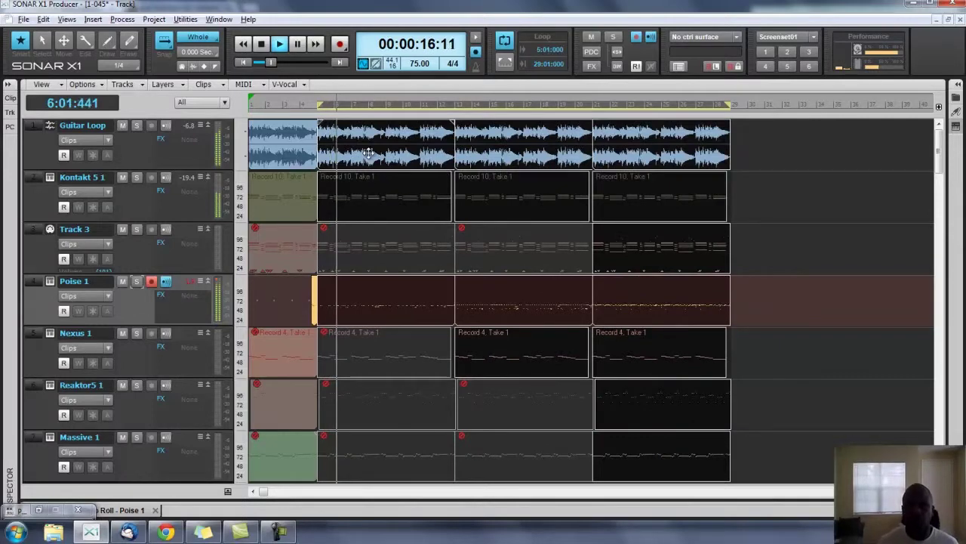
{"action": "left_click_drag", "start_coordinate": [404, 181], "coordinate": [756, 168]}
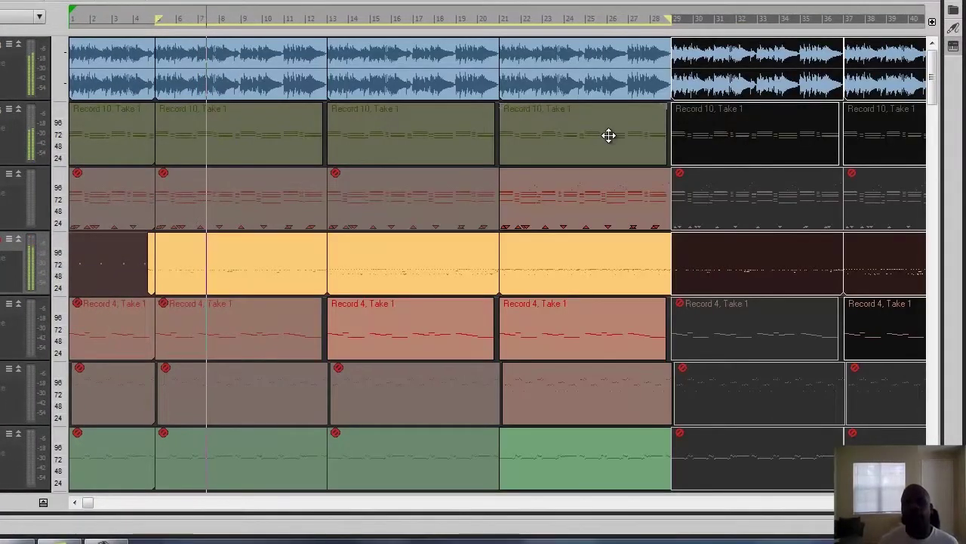
{"action": "key", "text": "ctrl+Left"}
{"action": "key", "text": "ctrl+Left"}
{"action": "key", "text": "ctrl+Left"}
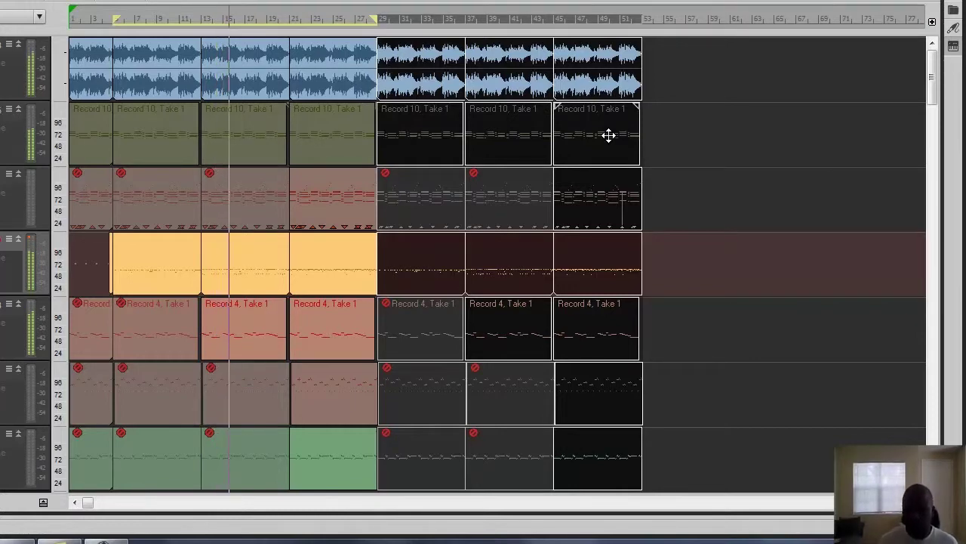
{"action": "key", "text": "ctrl+Left"}
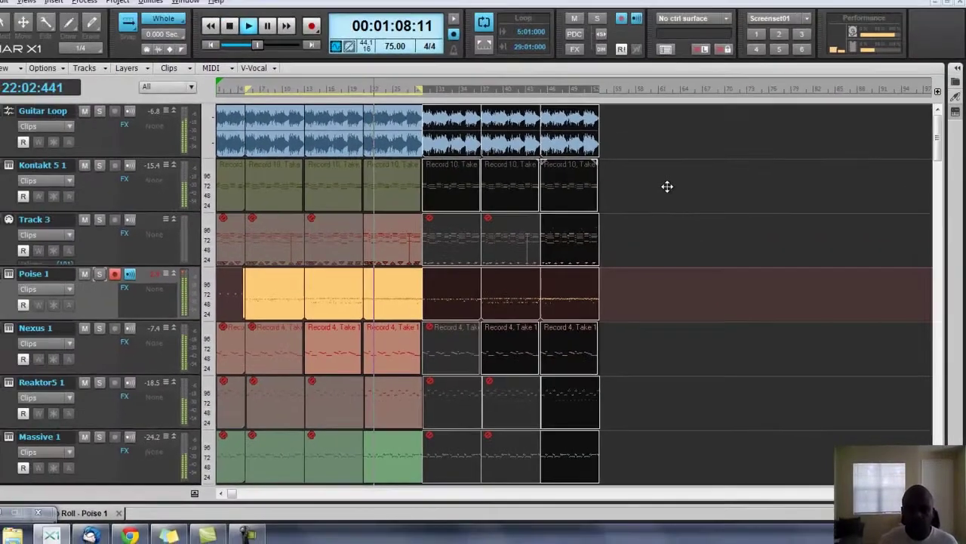
{"action": "left_click", "coordinate": [667, 186]}
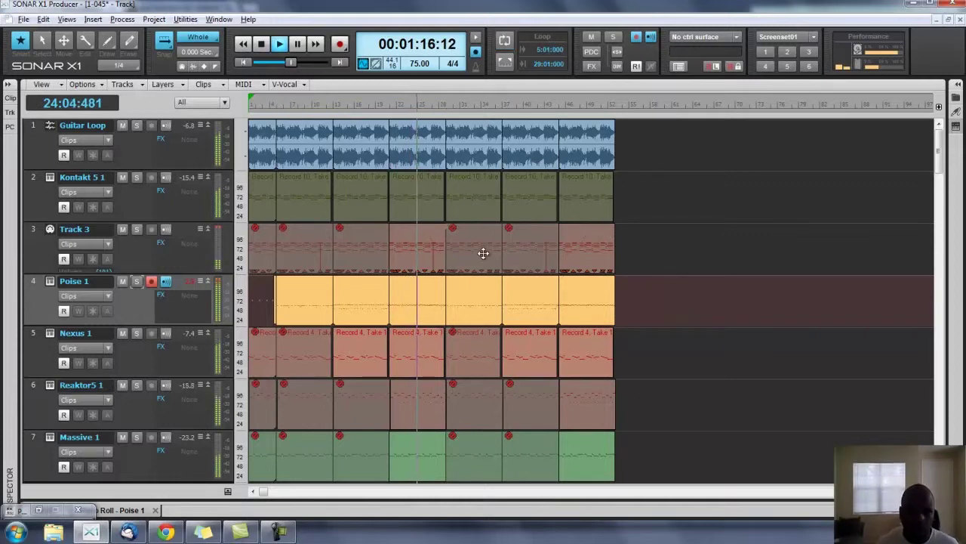
Step: Unmute the Nexus 1 clip at measure 29 and the Massive 1 clip at measure 37, and try the Reaktor5 1 clip at 37 unmuted
{"action": "left_click", "coordinate": [487, 367]}
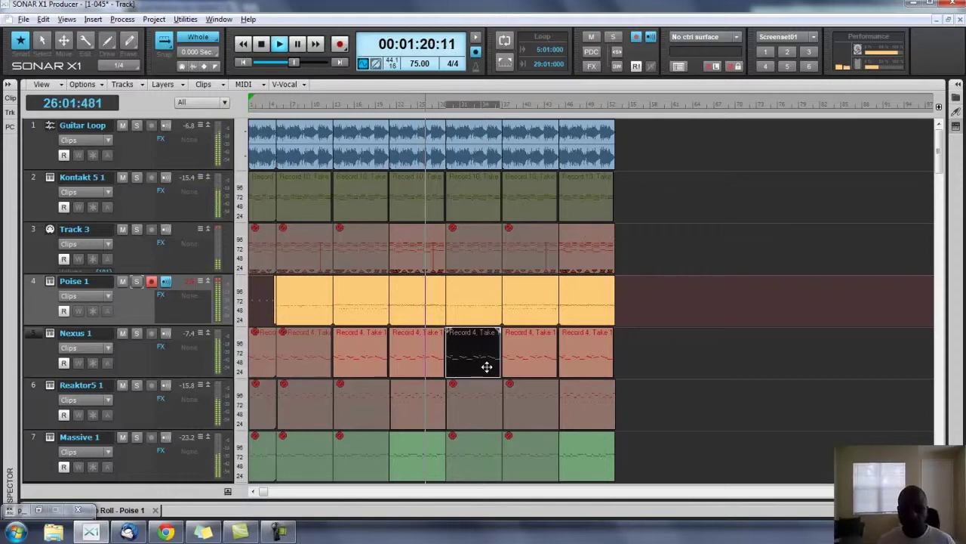
{"action": "left_click", "coordinate": [532, 412]}
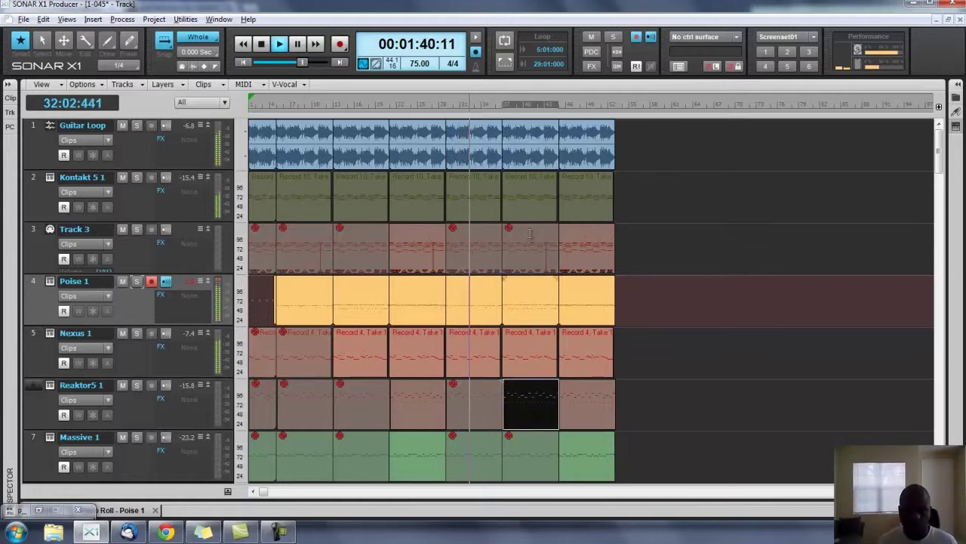
{"action": "left_click", "coordinate": [523, 154]}
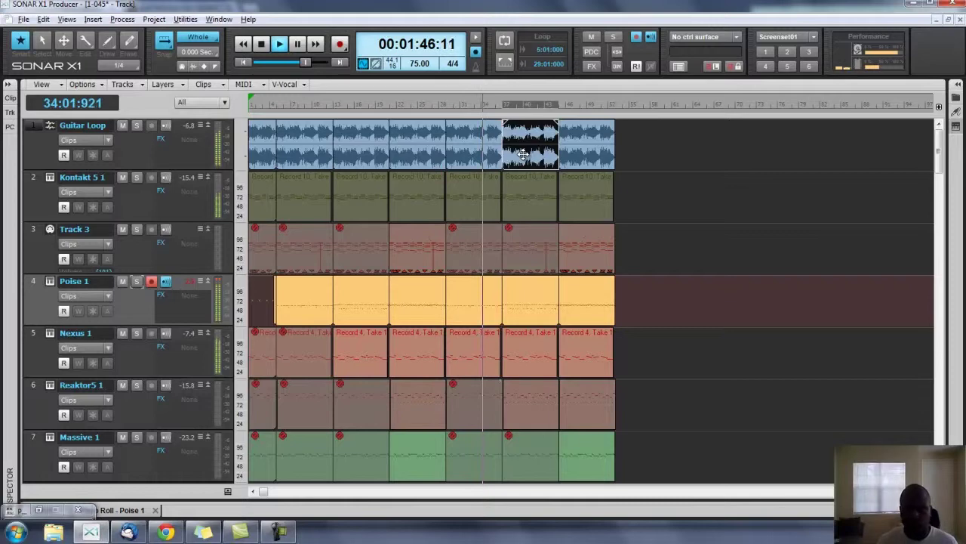
{"action": "left_click", "coordinate": [522, 414]}
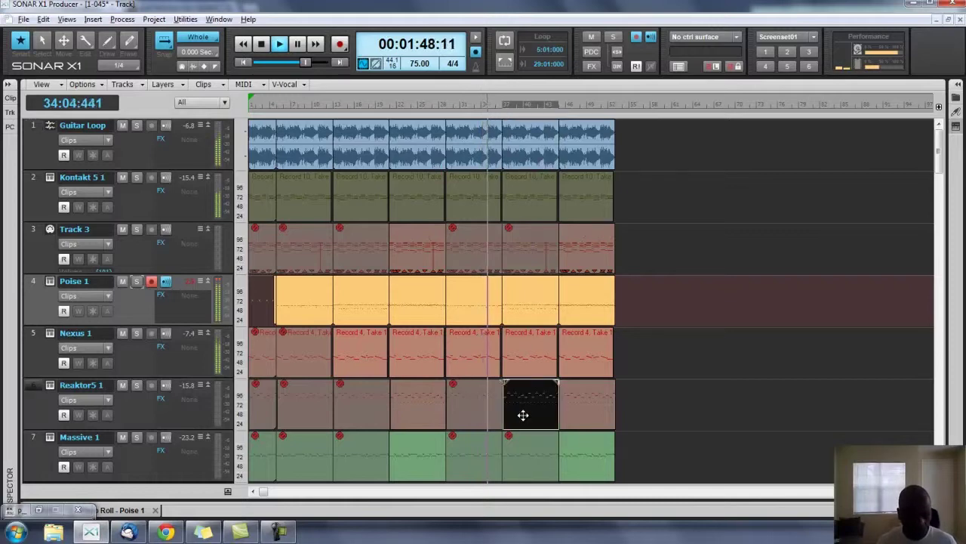
{"action": "left_click", "coordinate": [523, 462]}
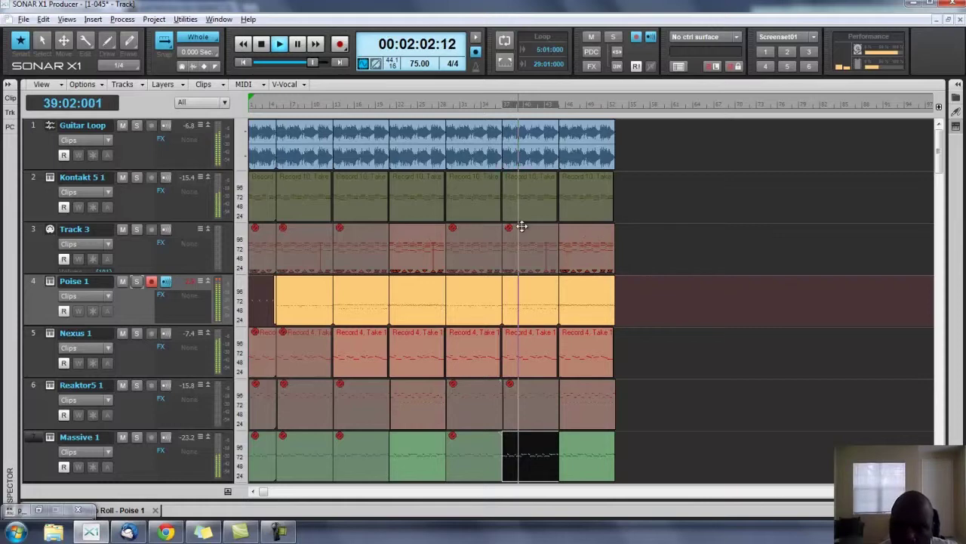
{"action": "left_click", "coordinate": [522, 162]}
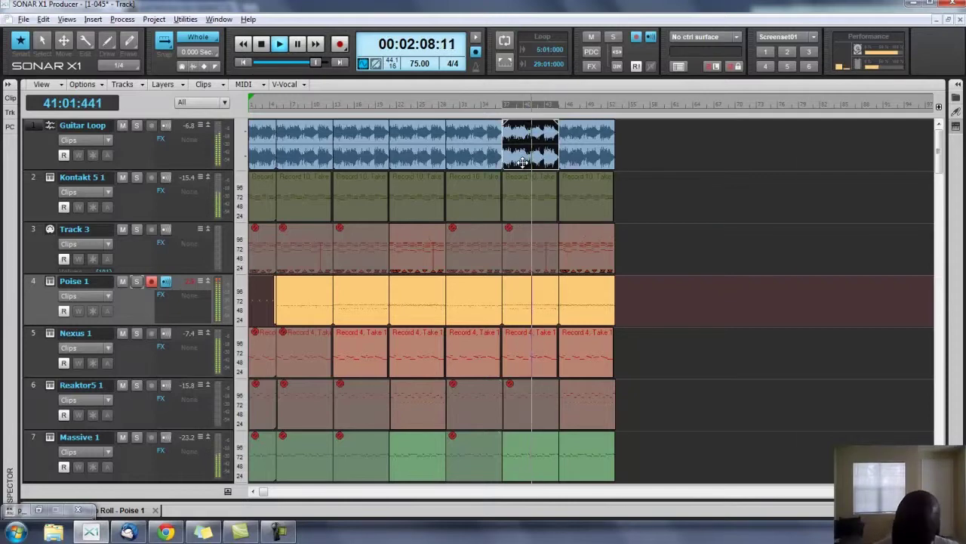
Step: Expand the browser and show its Audio FX plug-in list
{"action": "left_click", "coordinate": [676, 67]}
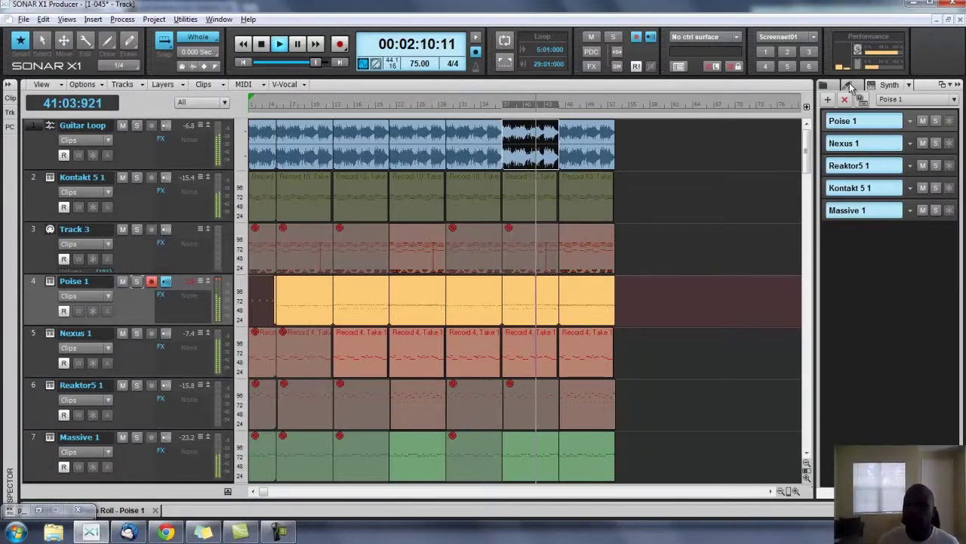
{"action": "left_click", "coordinate": [850, 87]}
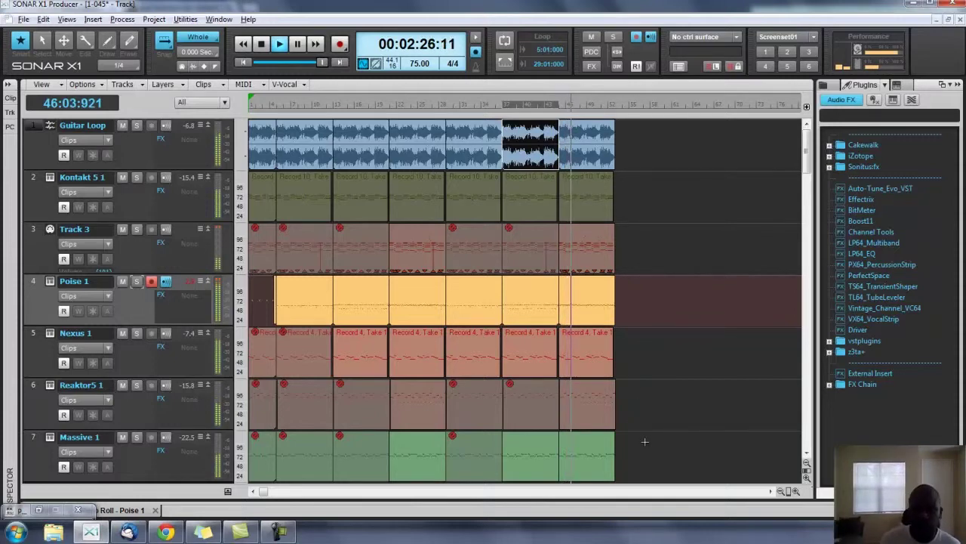
Step: Copy the clips of all tracks from measures 37 through 52 to measure 53
{"action": "left_click_drag", "start_coordinate": [631, 453], "coordinate": [534, 156]}
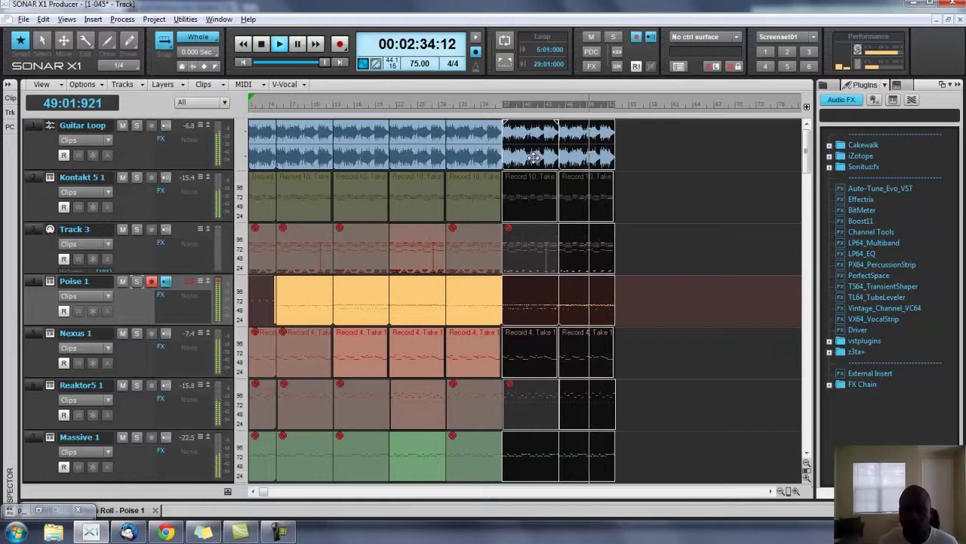
{"action": "left_click_drag", "start_coordinate": [534, 157], "coordinate": [645, 154]}
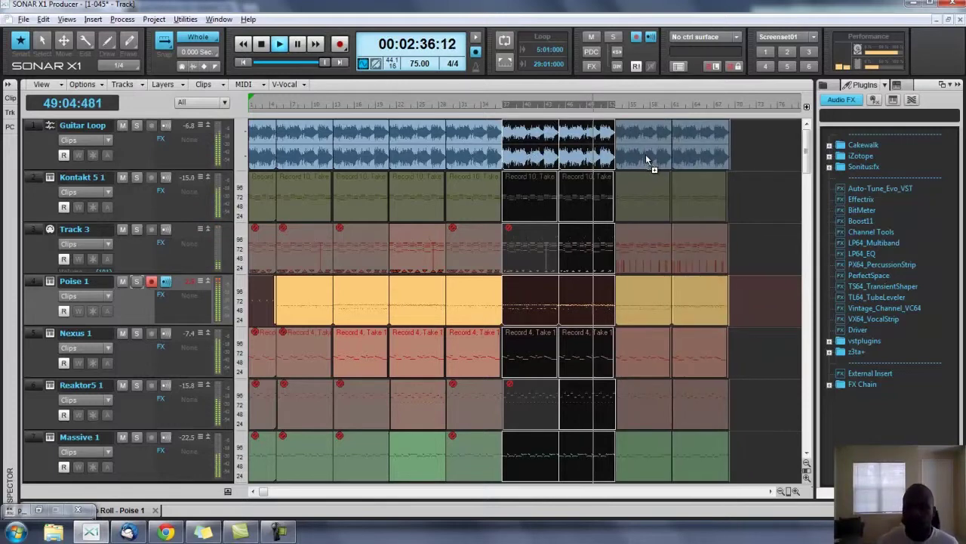
Step: In the section at measure 53, unmute the Reaktor5 1 clip and mute the Guitar Loop and Massive 1 clips
{"action": "left_click", "coordinate": [640, 408]}
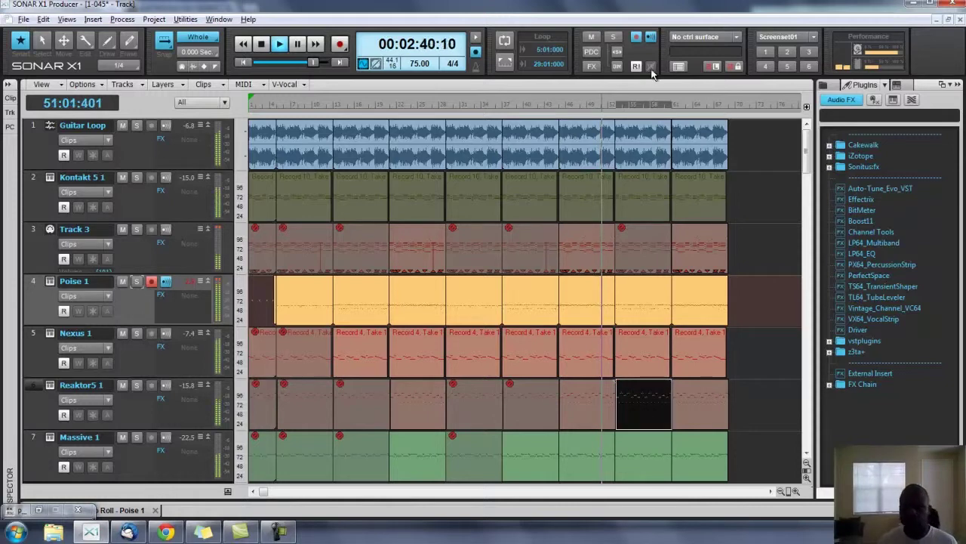
{"action": "left_click", "coordinate": [637, 162]}
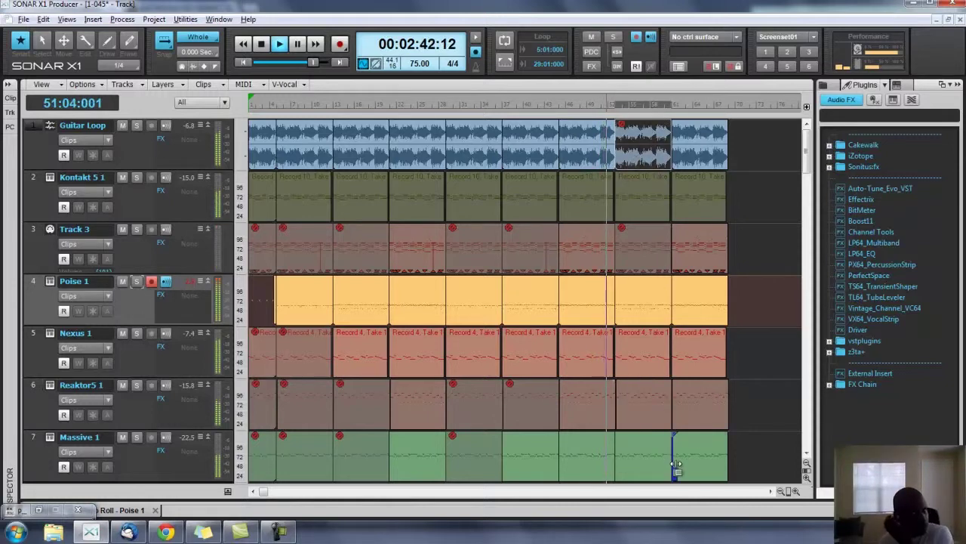
{"action": "left_click", "coordinate": [643, 466]}
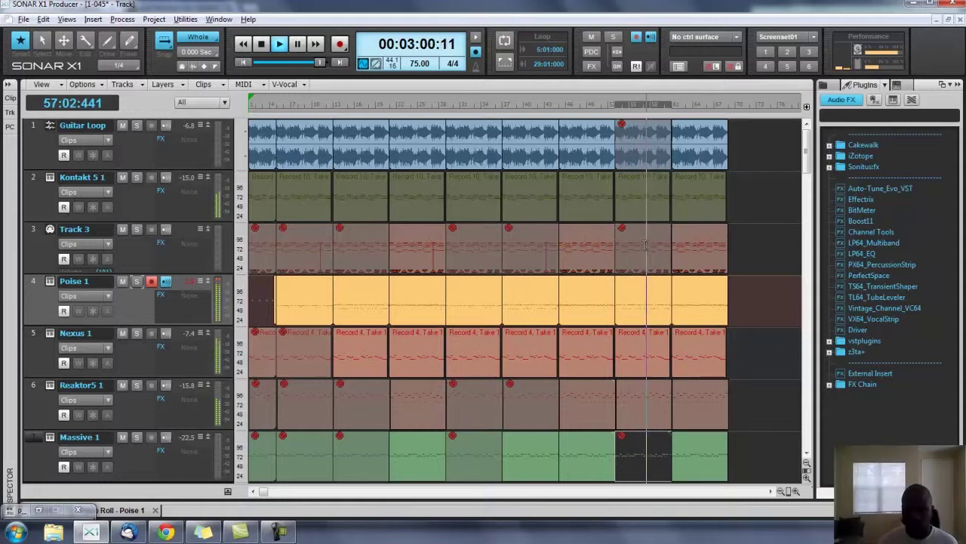
Step: Copy the clips of all tracks in the section starting at measure 61 to measure 69
{"action": "key", "text": "ctrl+Right"}
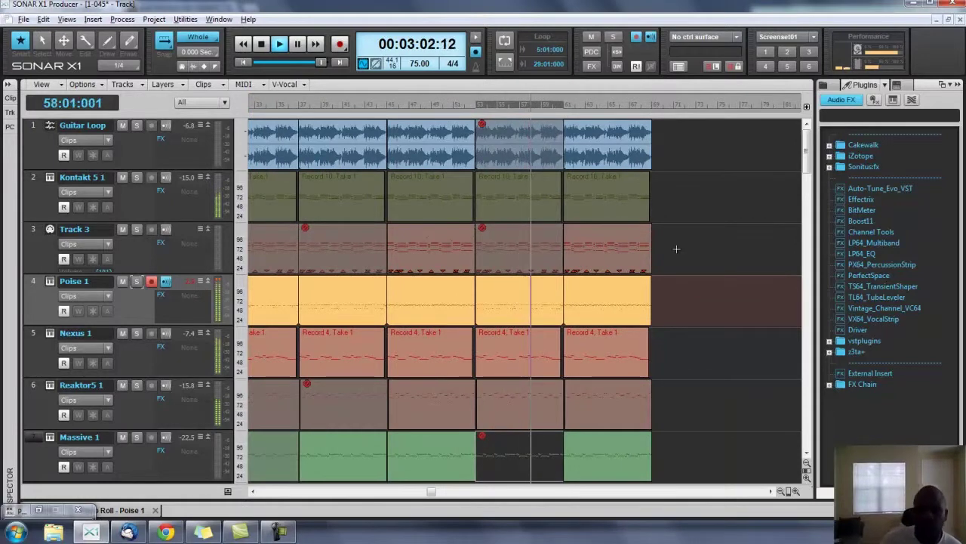
{"action": "left_click_drag", "start_coordinate": [566, 104], "coordinate": [651, 104]}
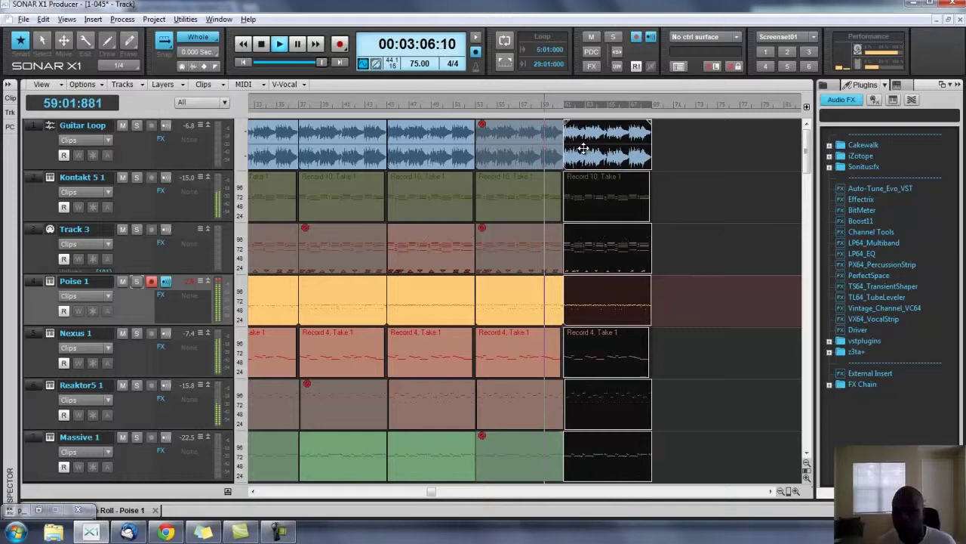
{"action": "left_click_drag", "start_coordinate": [584, 148], "coordinate": [673, 144]}
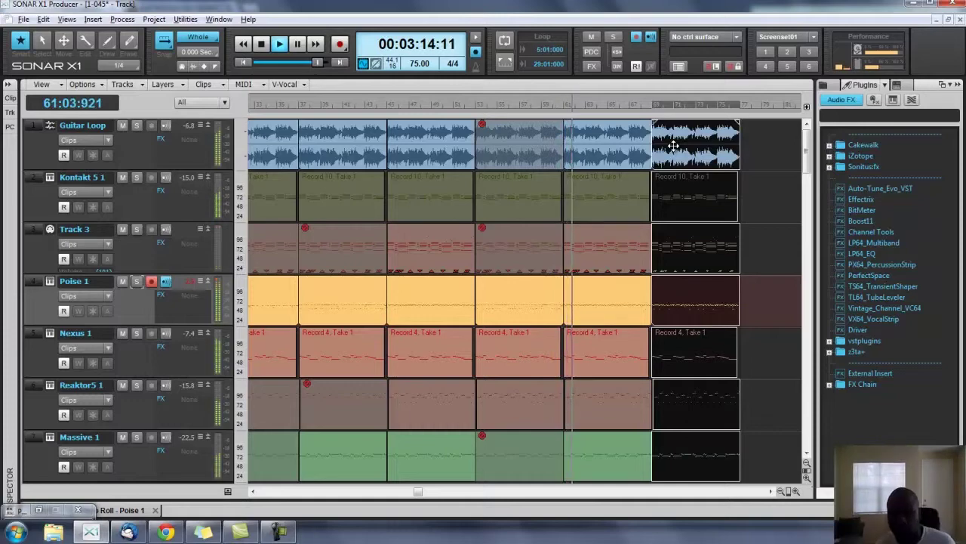
{"action": "key", "text": "ctrl+Down"}
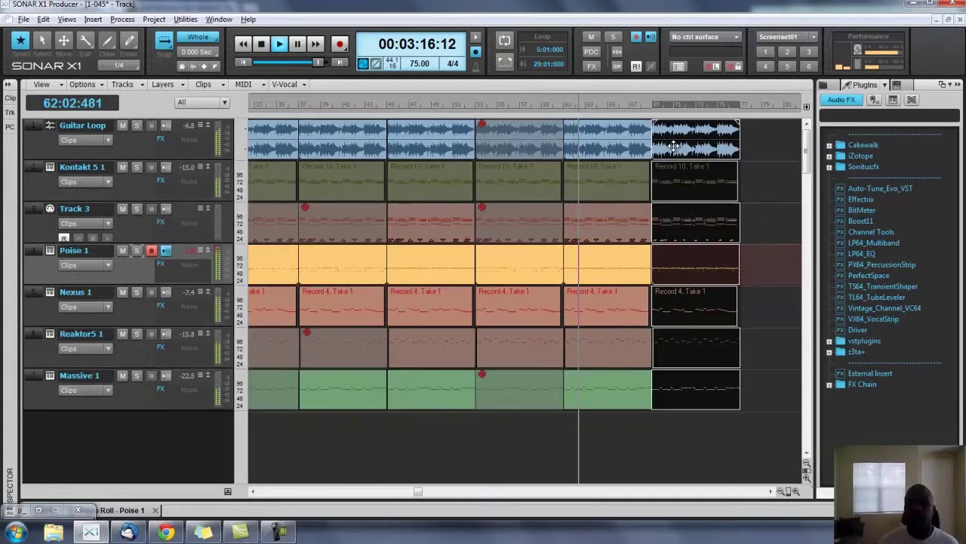
{"action": "key", "text": "ctrl+Left"}
{"action": "key", "text": "ctrl+Up"}
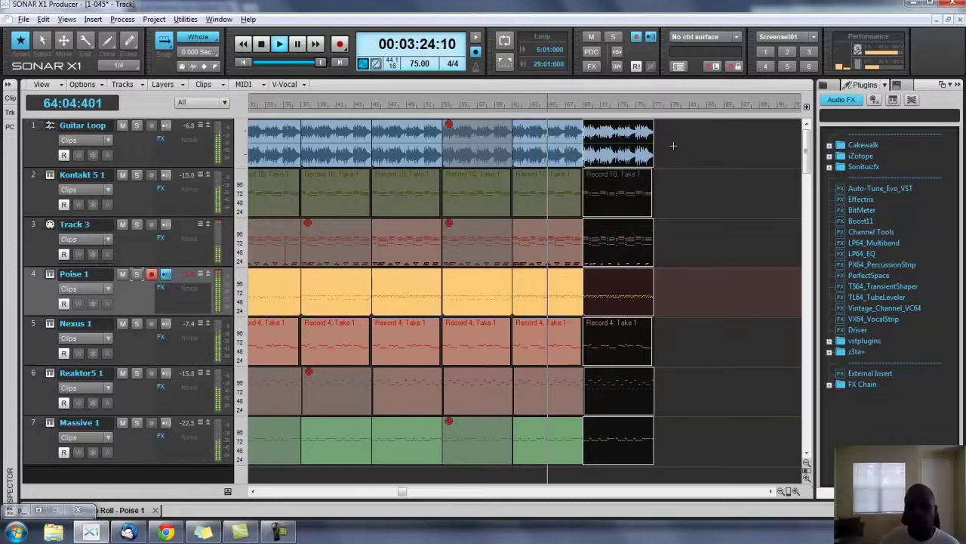
Step: Copy the Guitar Loop, Kontakt 5 1 and Track 3 clips from the section at measure 69 to measure 77
{"action": "left_click", "coordinate": [673, 145]}
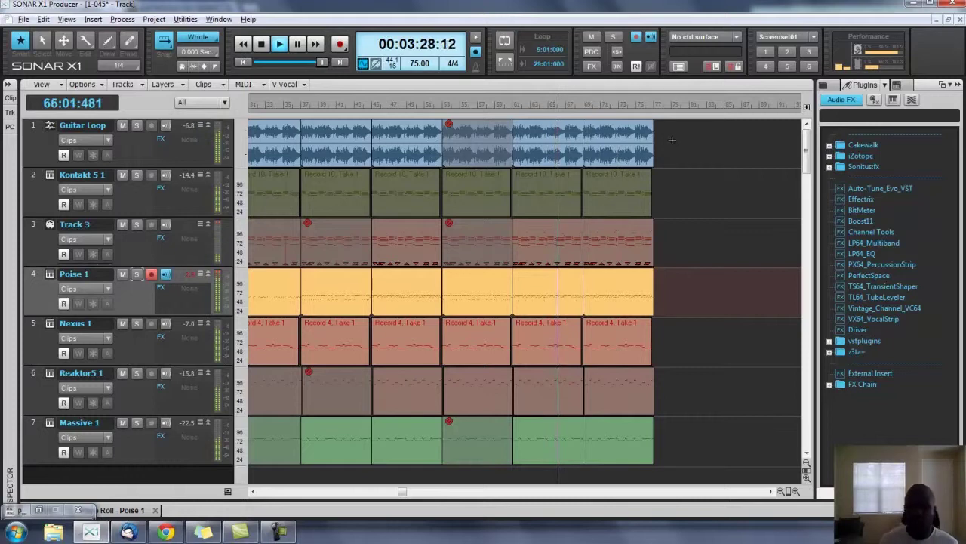
{"action": "left_click_drag", "start_coordinate": [675, 141], "coordinate": [620, 207]}
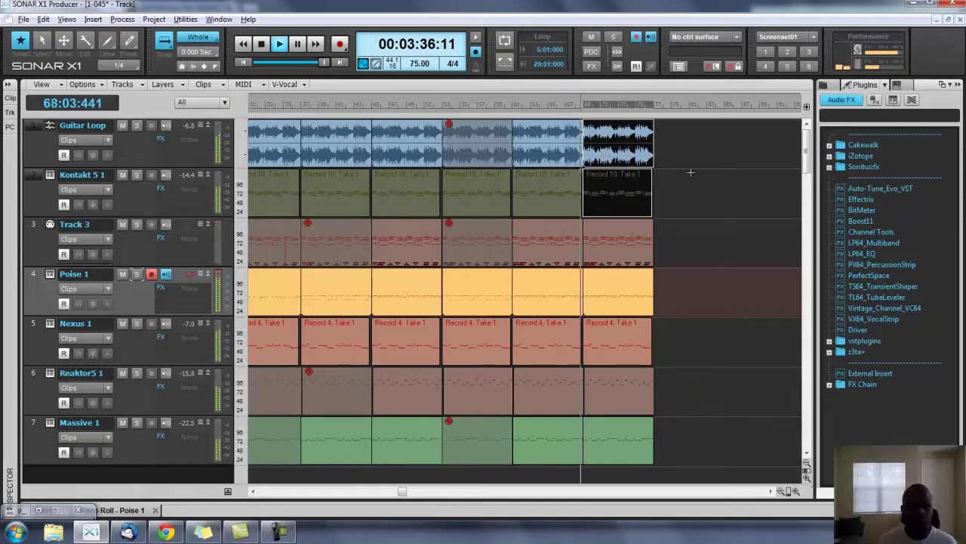
{"action": "left_click", "coordinate": [615, 252], "text": "ctrl"}
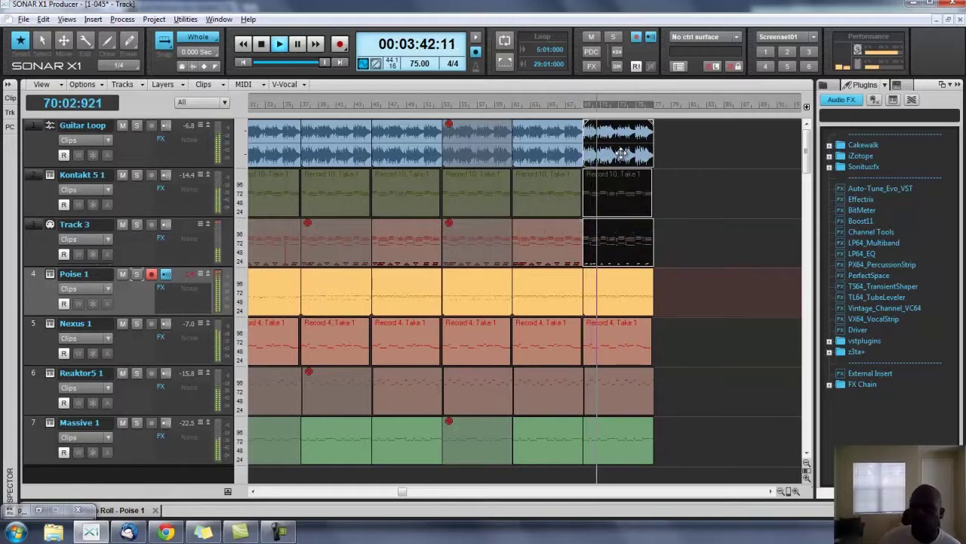
{"action": "left_click_drag", "start_coordinate": [621, 153], "coordinate": [691, 156]}
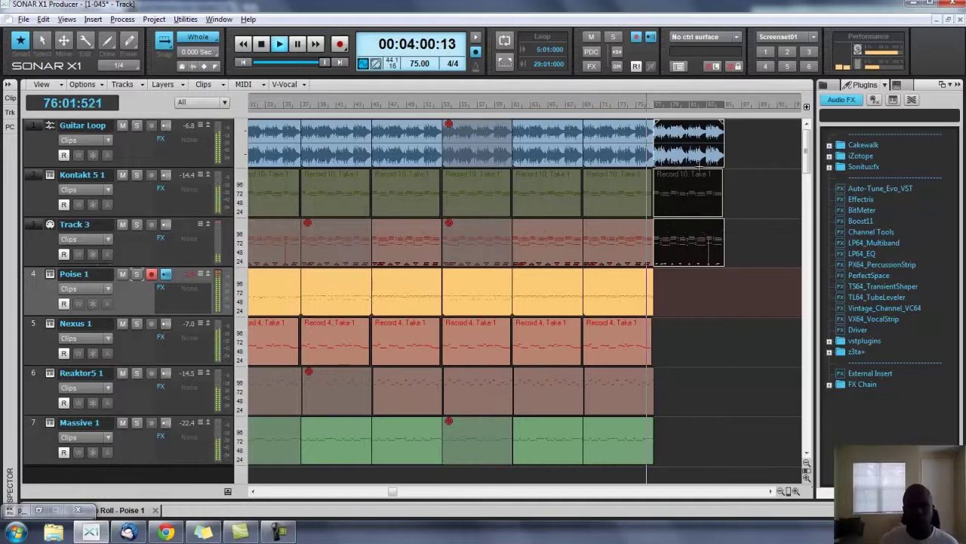
Step: Shorten the three copied clips starting at measure 77 so they end at measure 81
{"action": "left_click_drag", "start_coordinate": [723, 149], "coordinate": [688, 150]}
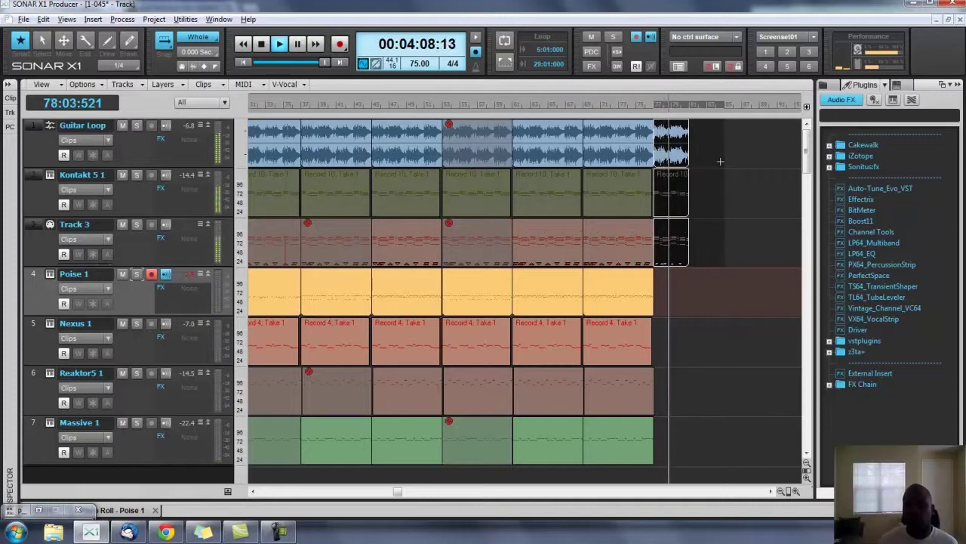
{"action": "scroll", "coordinate": [720, 161], "scroll_direction": "up", "scroll_amount": 2}
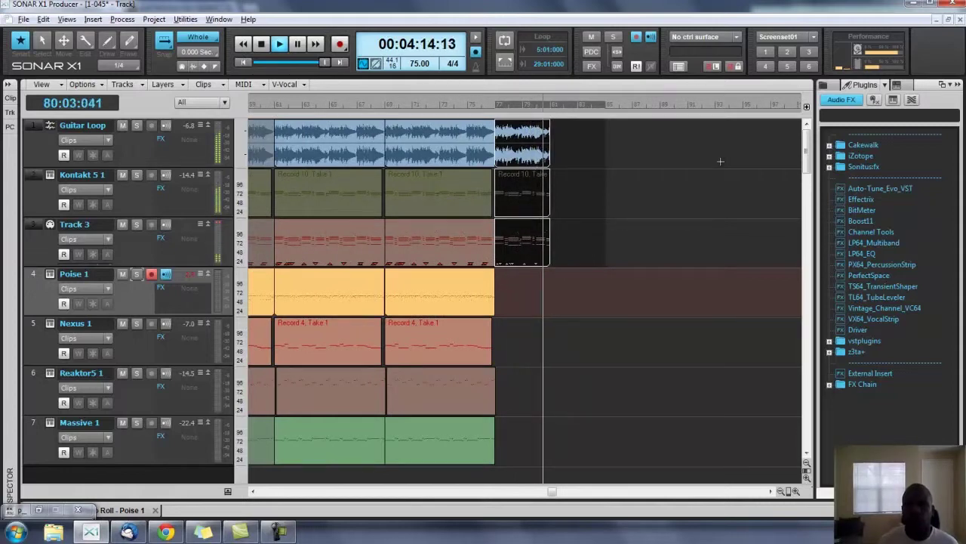
{"action": "key", "text": "ctrl+s"}
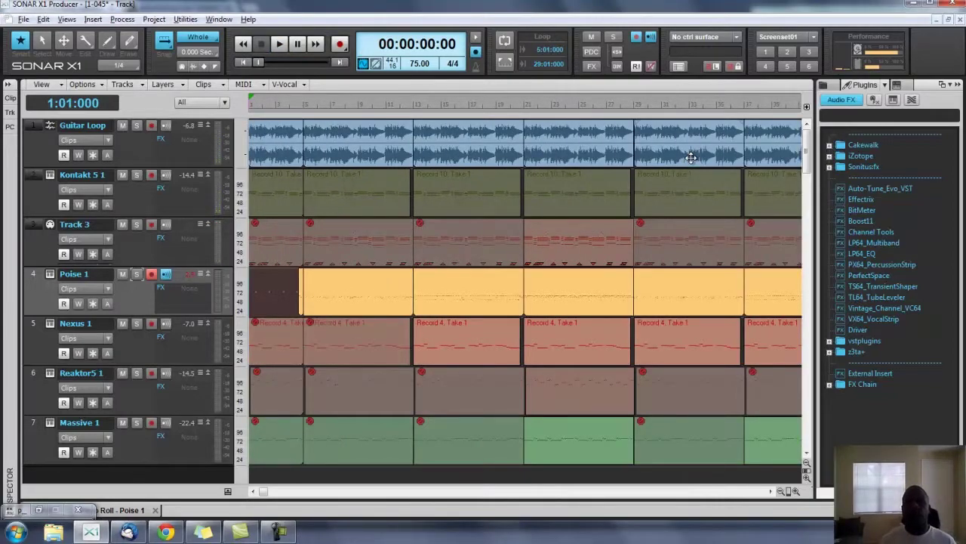
Step: Place the playhead at measure 81, the end of the shortened clips, to examine the end of the arrangement
{"action": "scroll", "coordinate": [690, 157], "scroll_direction": "down", "scroll_amount": 5}
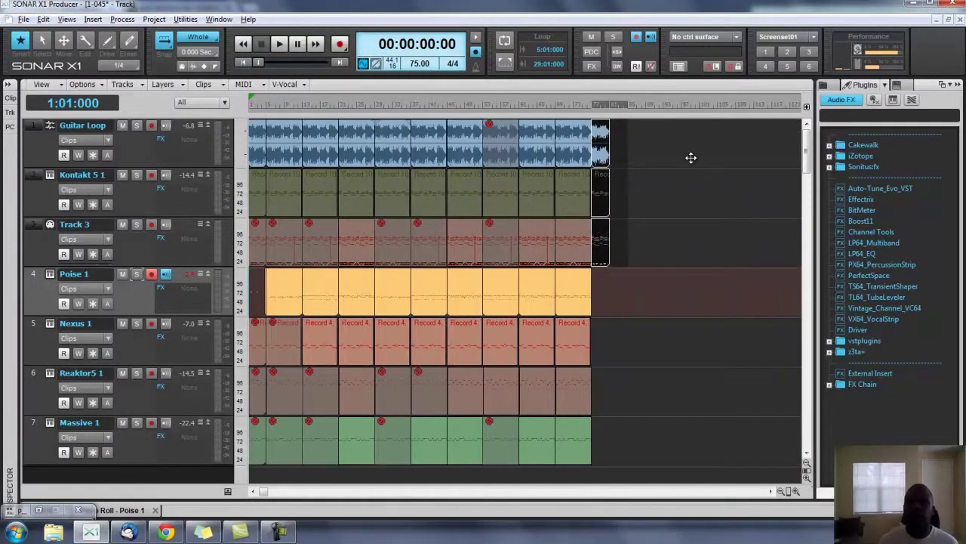
{"action": "left_click", "coordinate": [613, 106]}
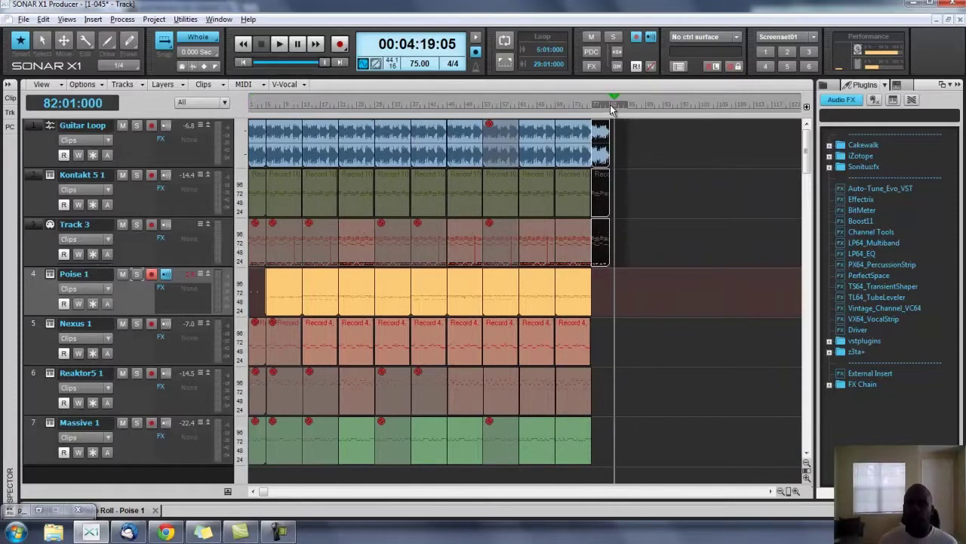
{"action": "left_click", "coordinate": [609, 106]}
{"action": "scroll", "coordinate": [609, 109], "scroll_direction": "up", "scroll_amount": 4}
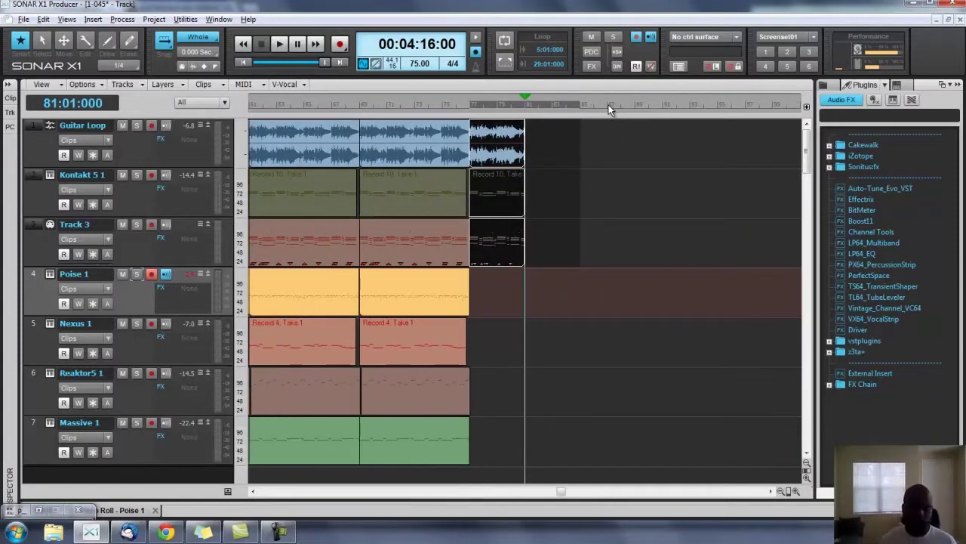
Step: Return the playhead to the song start and collapse the browser to show the whole arrangement
{"action": "key", "text": "w"}
{"action": "scroll", "coordinate": [609, 110], "scroll_direction": "down", "scroll_amount": 1}
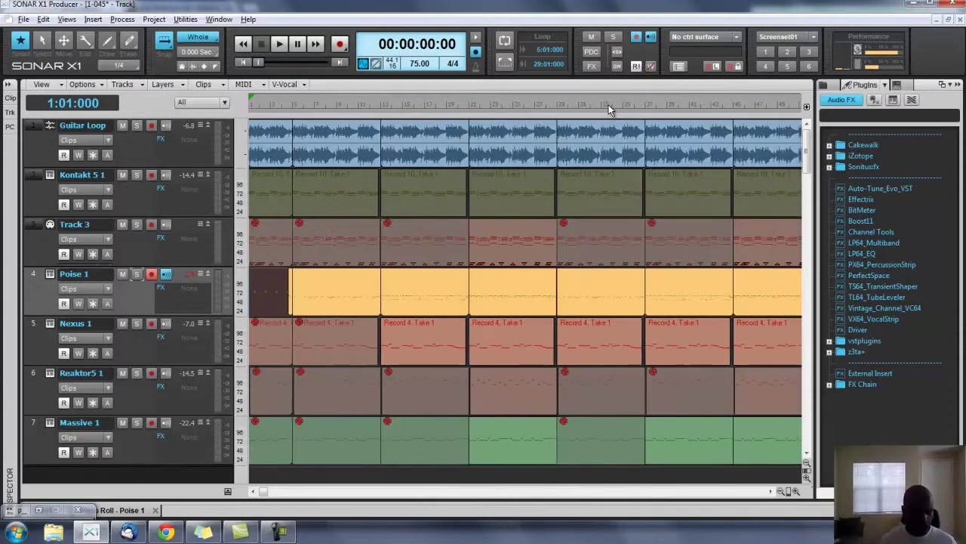
{"action": "key", "text": "b"}
{"action": "scroll", "coordinate": [609, 109], "scroll_direction": "down", "scroll_amount": 4}
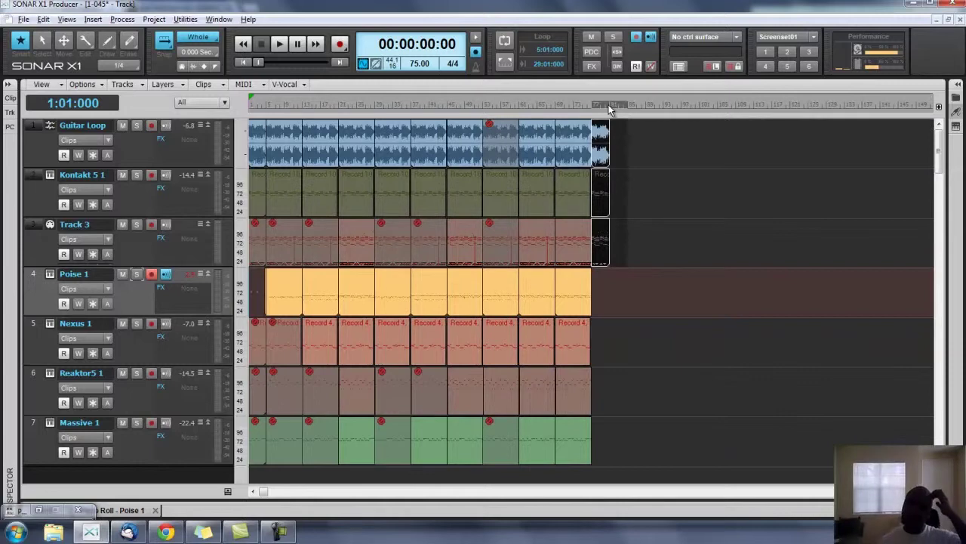
Step: Deselect all clips and place the playhead at the end of the song, measure 81
{"action": "left_click", "coordinate": [650, 311]}
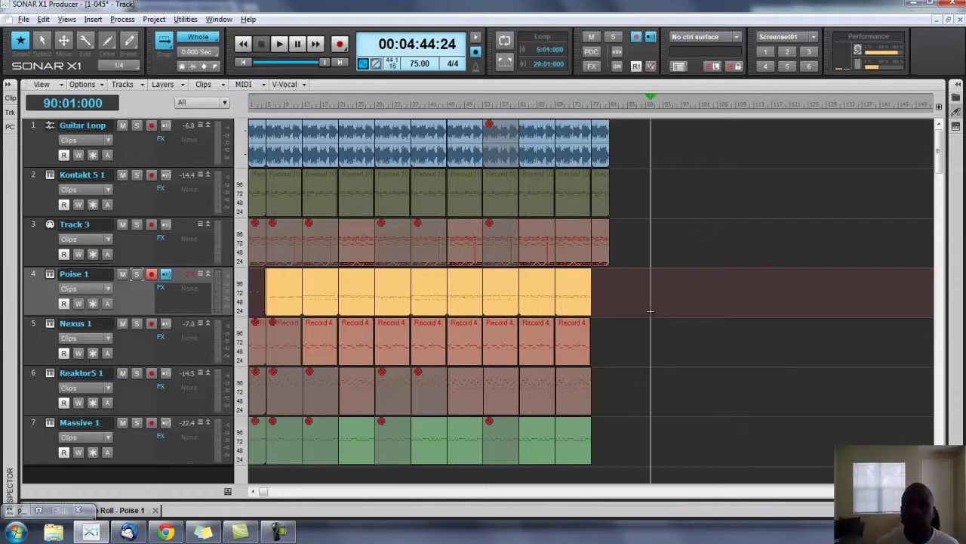
{"action": "key", "text": "w"}
{"action": "scroll", "coordinate": [650, 311], "scroll_direction": "up", "scroll_amount": 2}
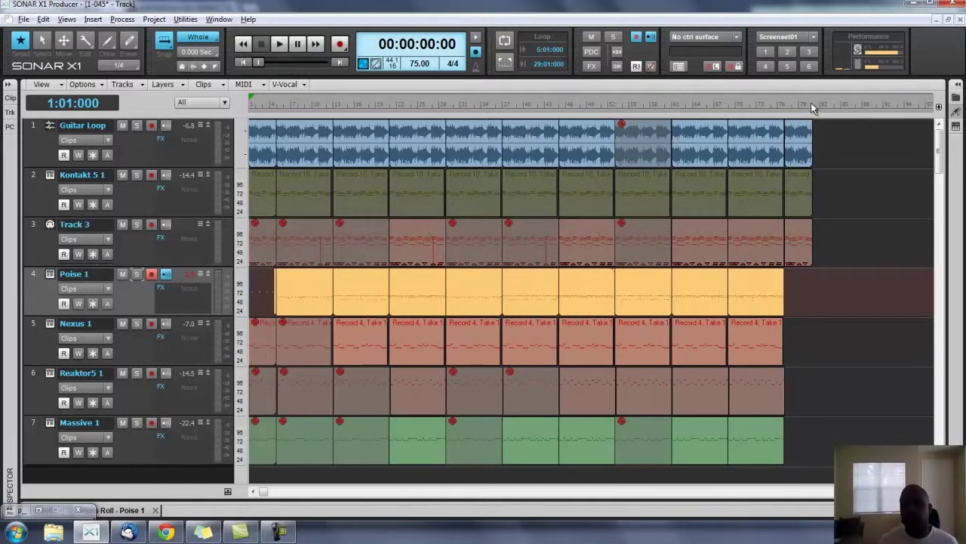
{"action": "left_click", "coordinate": [812, 108]}
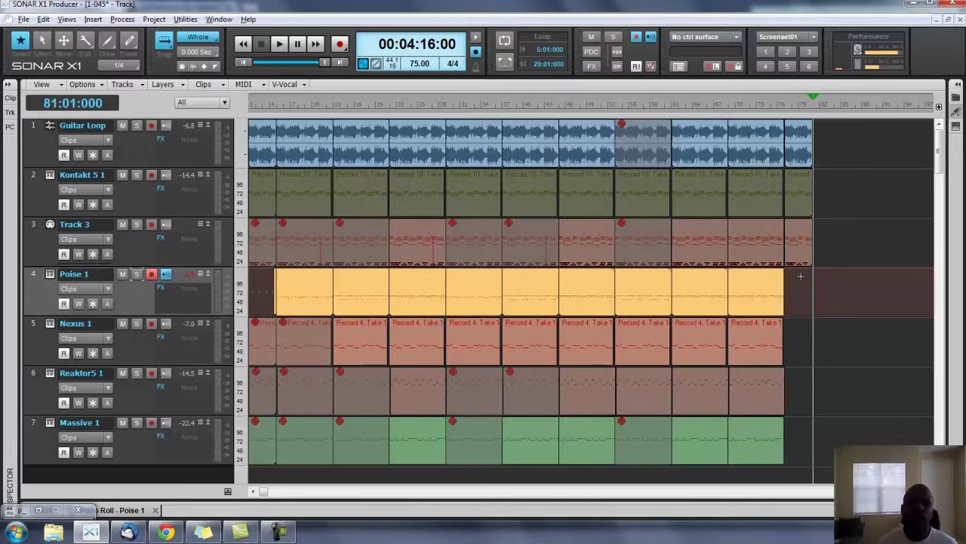
Step: Disarm recording on the Poise 1 track and move the Guitar Loop track below Massive 1
{"action": "left_click", "coordinate": [151, 273]}
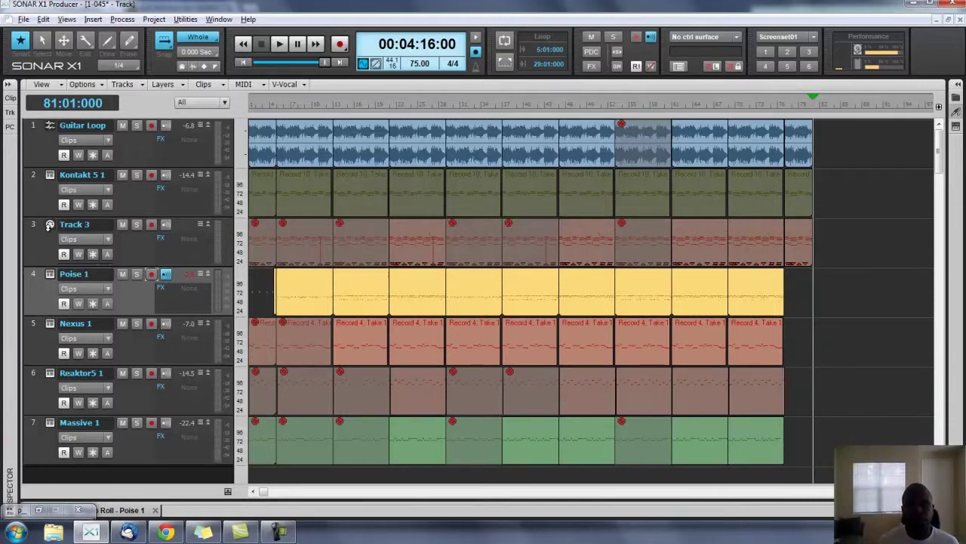
{"action": "left_click", "coordinate": [41, 155]}
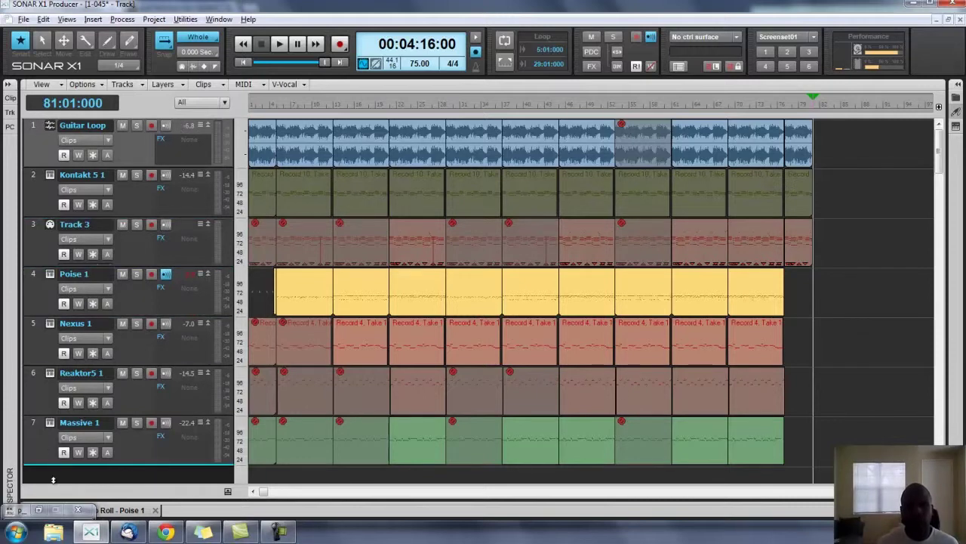
{"action": "left_click_drag", "start_coordinate": [52, 480], "coordinate": [54, 481]}
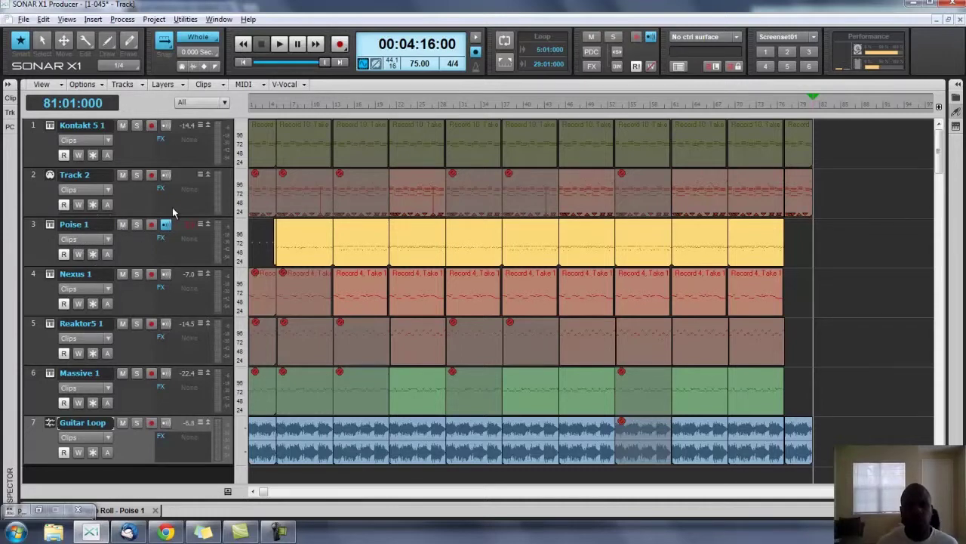
Step: Split the Kontakt 5 1 and Poise 1 instrument tracks into separate MIDI and audio output tracks
{"action": "left_click", "coordinate": [33, 153]}
{"action": "right_click", "coordinate": [53, 151]}
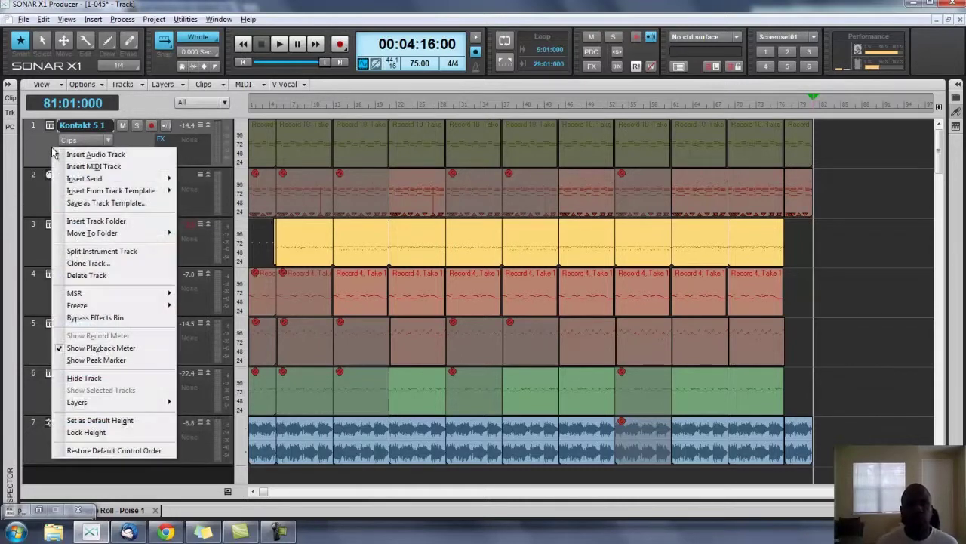
{"action": "left_click", "coordinate": [83, 252]}
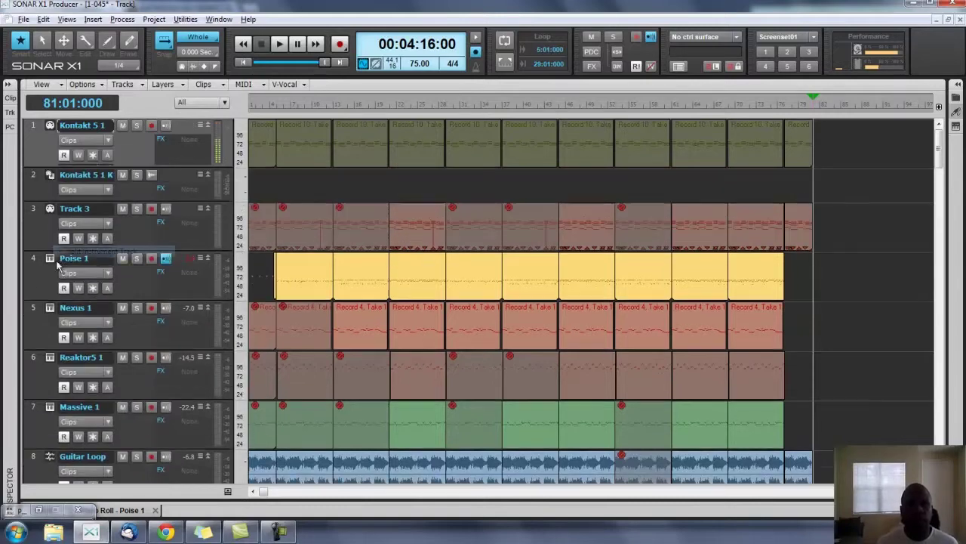
{"action": "scroll", "coordinate": [40, 289], "scroll_direction": "down", "scroll_amount": 2}
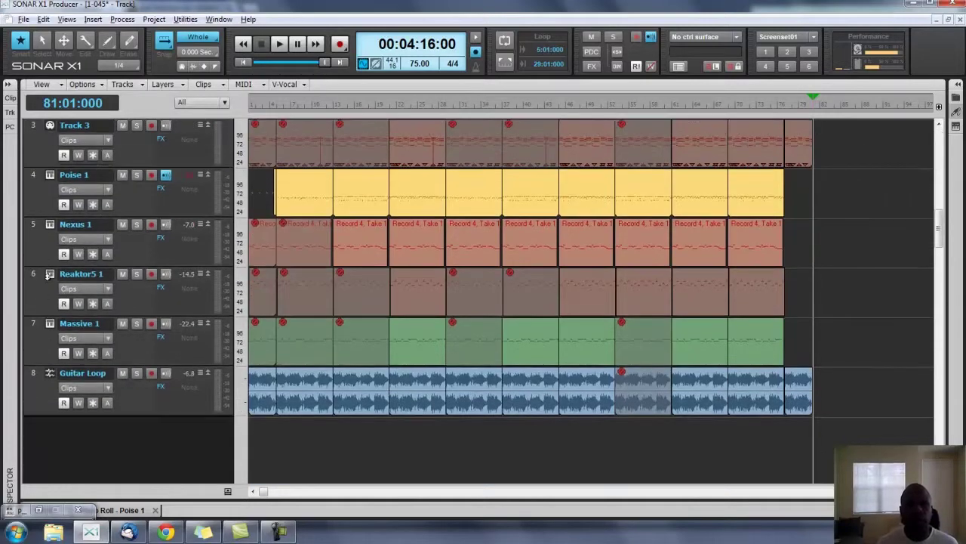
{"action": "right_click", "coordinate": [43, 202]}
{"action": "left_click", "coordinate": [91, 301]}
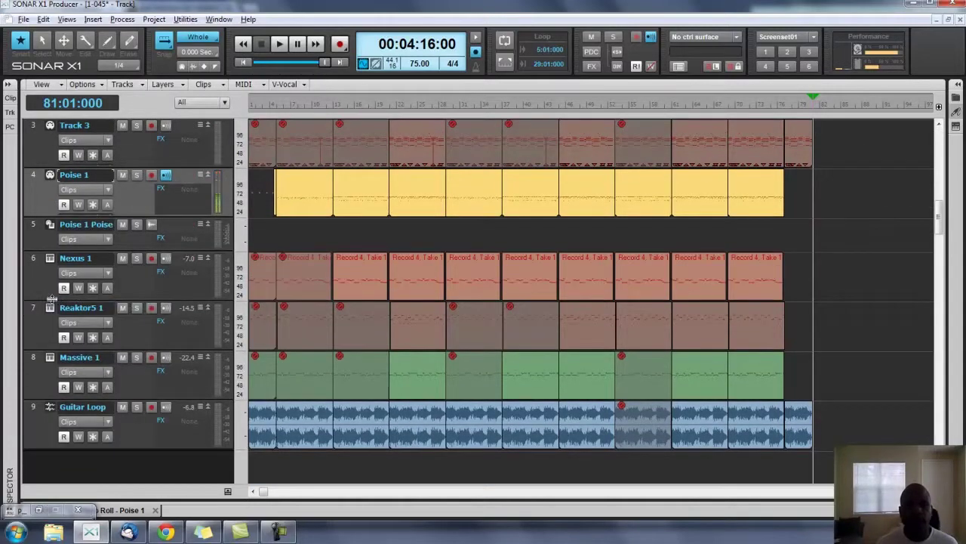
Step: Split the Nexus 1, Reaktor5 1 and Massive 1 instrument tracks into separate MIDI and audio output tracks
{"action": "right_click", "coordinate": [38, 282]}
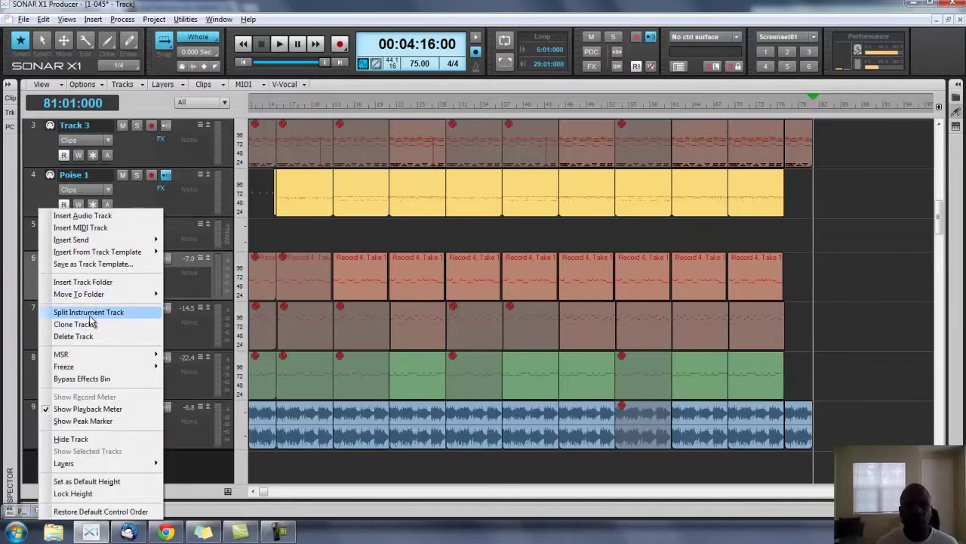
{"action": "left_click", "coordinate": [89, 316]}
{"action": "scroll", "coordinate": [39, 314], "scroll_direction": "down", "scroll_amount": 1}
{"action": "right_click", "coordinate": [39, 314]}
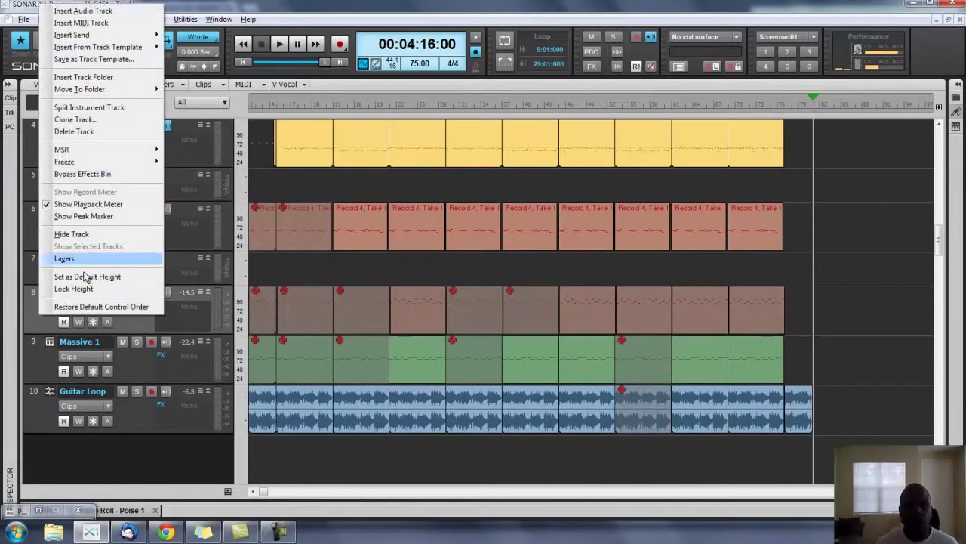
{"action": "left_click", "coordinate": [89, 107]}
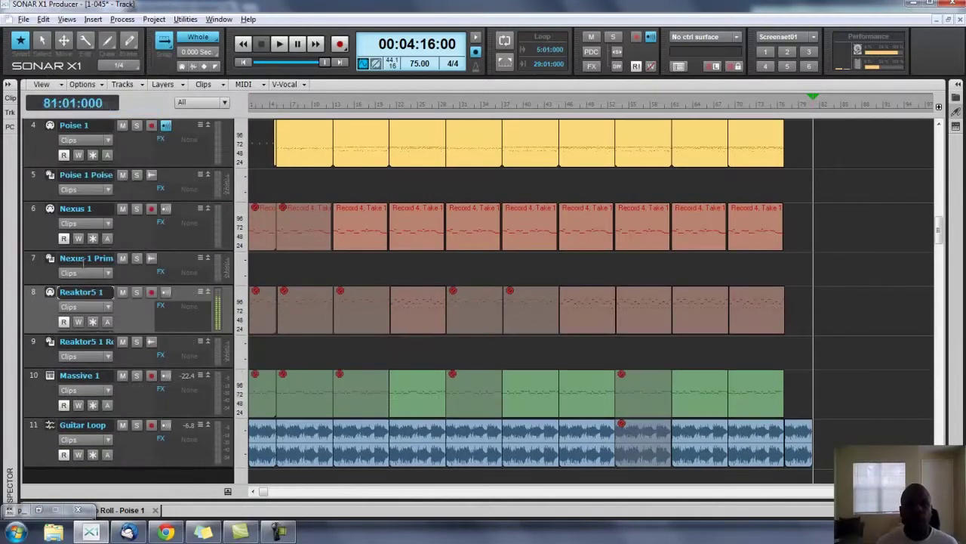
{"action": "scroll", "coordinate": [82, 260], "scroll_direction": "down", "scroll_amount": 1}
{"action": "right_click", "coordinate": [42, 359]}
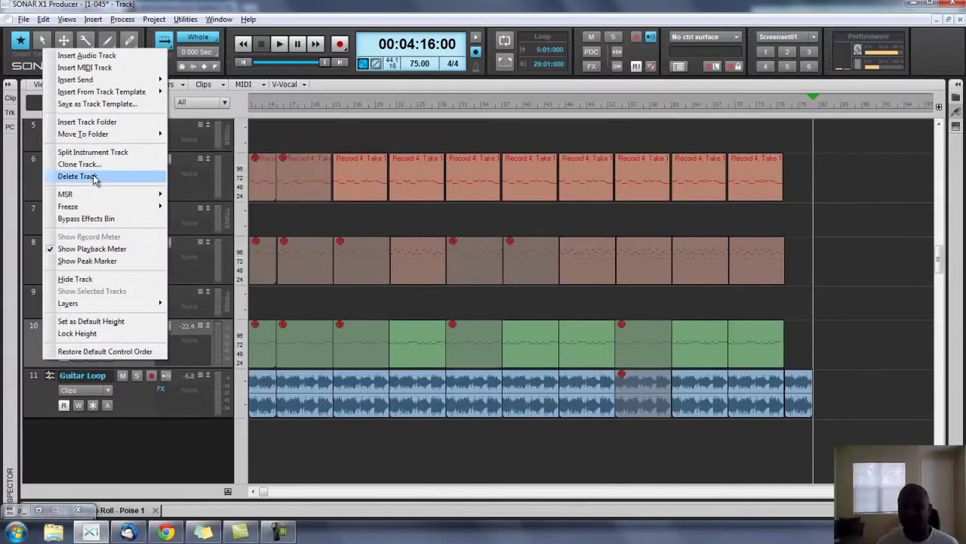
{"action": "left_click", "coordinate": [89, 154]}
Step: Move the Track 3, Poise 1 and Nexus 1 MIDI tracks, in that order, directly below the Kontakt 5 1 MIDI track
{"action": "scroll", "coordinate": [388, 423], "scroll_direction": "up", "scroll_amount": 3}
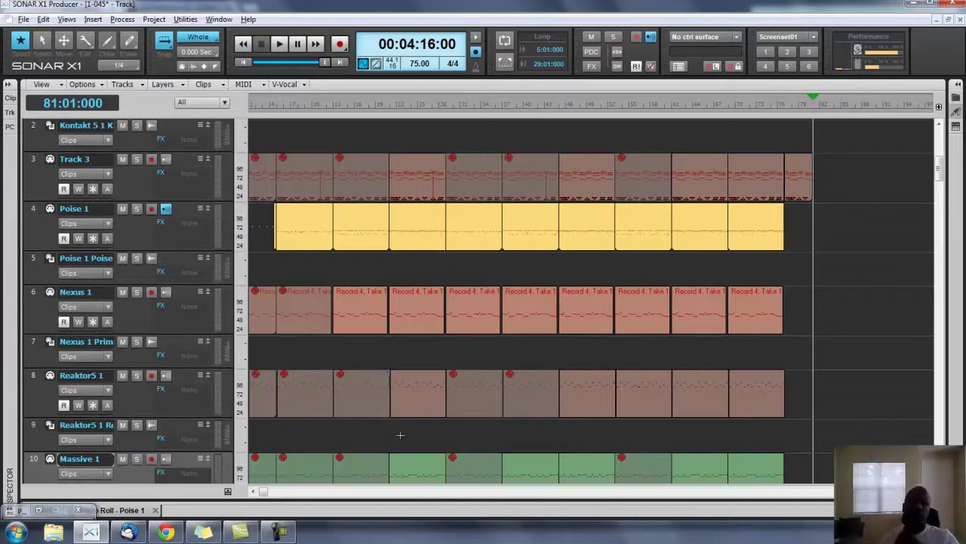
{"action": "scroll", "coordinate": [398, 432], "scroll_direction": "up", "scroll_amount": 1}
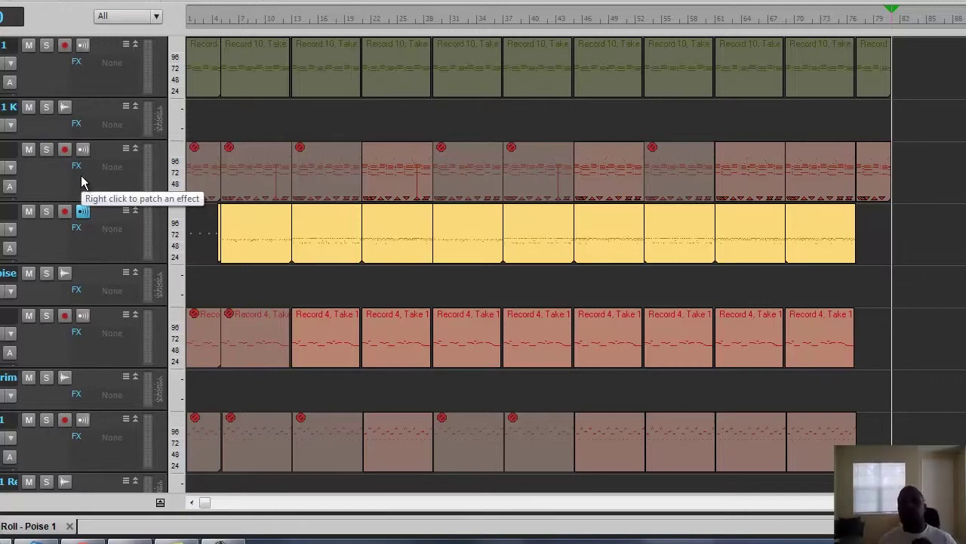
{"action": "left_click_drag", "start_coordinate": [97, 149], "coordinate": [92, 124]}
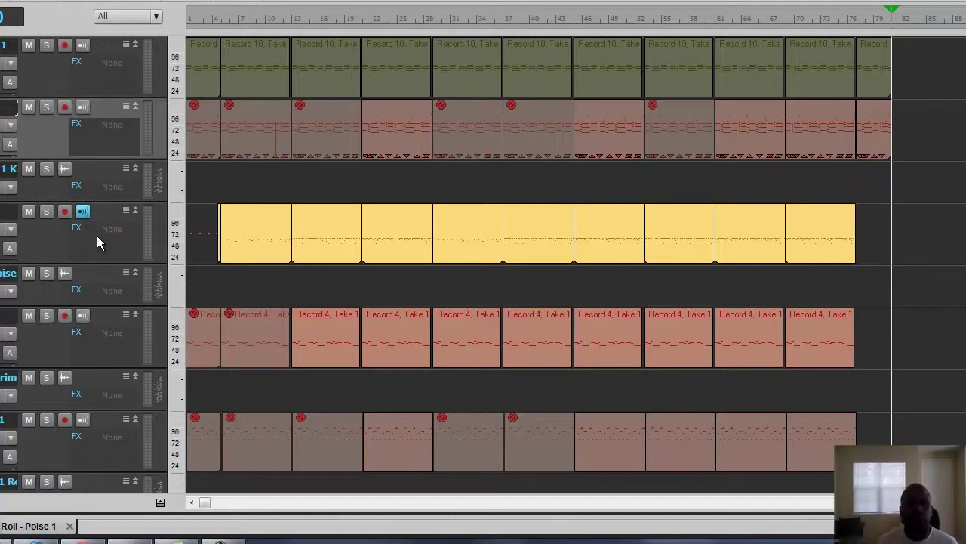
{"action": "left_click_drag", "start_coordinate": [99, 208], "coordinate": [92, 164]}
{"action": "left_click_drag", "start_coordinate": [100, 323], "coordinate": [98, 238]}
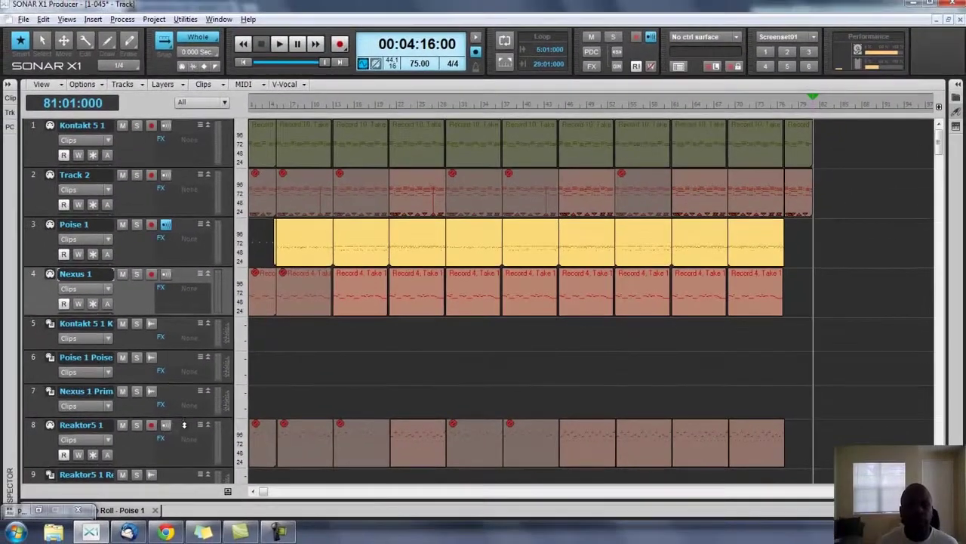
Step: Move the Reaktor5 1, Massive 1 and Guitar Loop tracks, in that order, below Nexus 1 and above the split audio output tracks
{"action": "left_click_drag", "start_coordinate": [184, 425], "coordinate": [179, 345]}
{"action": "scroll", "coordinate": [182, 367], "scroll_direction": "down", "scroll_amount": 2}
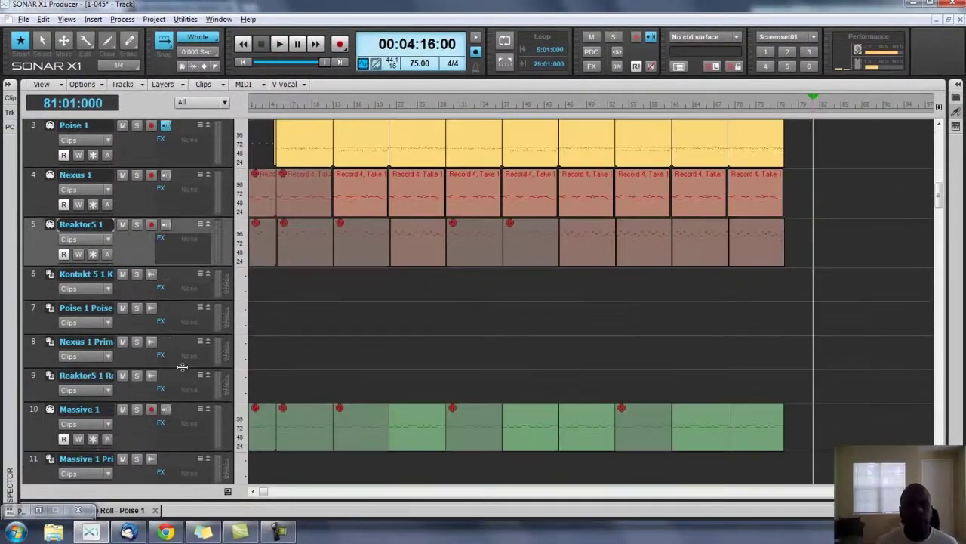
{"action": "left_click_drag", "start_coordinate": [179, 408], "coordinate": [178, 273]}
{"action": "scroll", "coordinate": [210, 402], "scroll_direction": "down", "scroll_amount": 2}
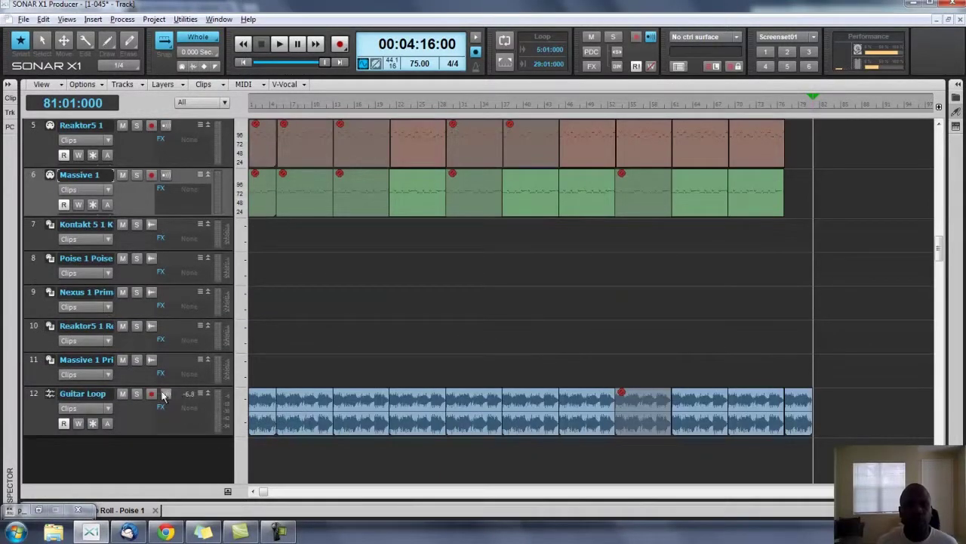
{"action": "left_click_drag", "start_coordinate": [177, 394], "coordinate": [169, 227]}
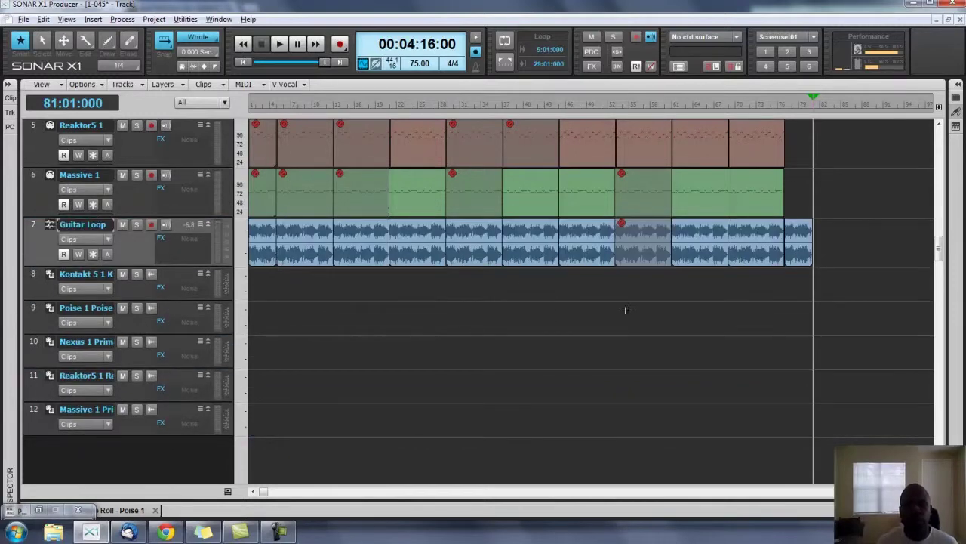
{"action": "scroll", "coordinate": [623, 309], "scroll_direction": "up", "scroll_amount": 2}
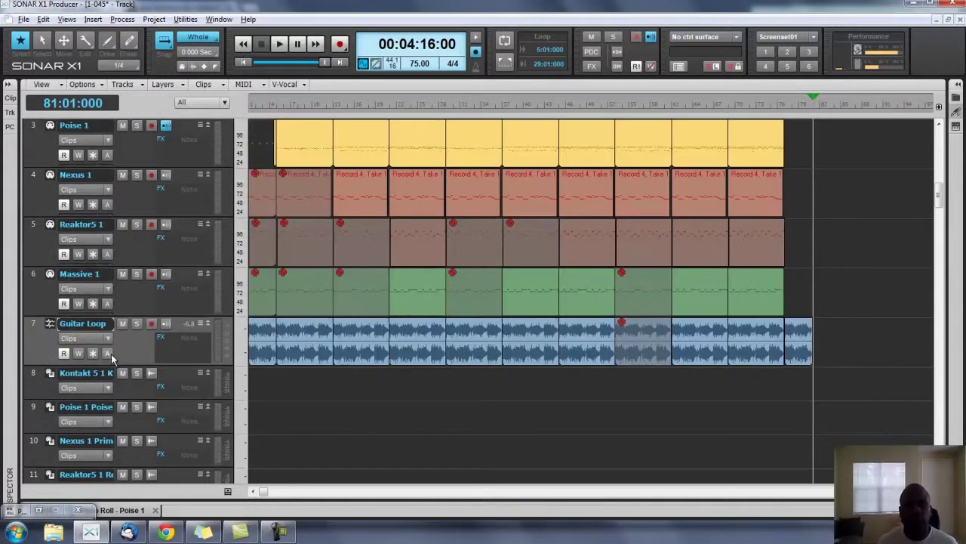
{"action": "scroll", "coordinate": [481, 363], "scroll_direction": "up", "scroll_amount": 2}
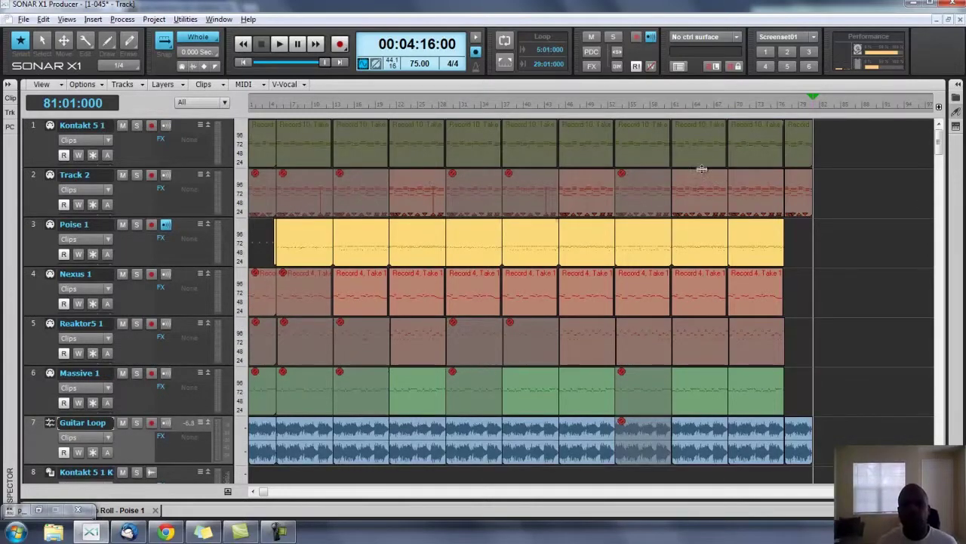
Step: Review the whole track list, from the reordered MIDI tracks and Guitar Loop down to the split instrument output tracks
{"action": "left_click_drag", "start_coordinate": [863, 138], "coordinate": [378, 414]}
{"action": "scroll", "coordinate": [378, 412], "scroll_direction": "down", "scroll_amount": 7}
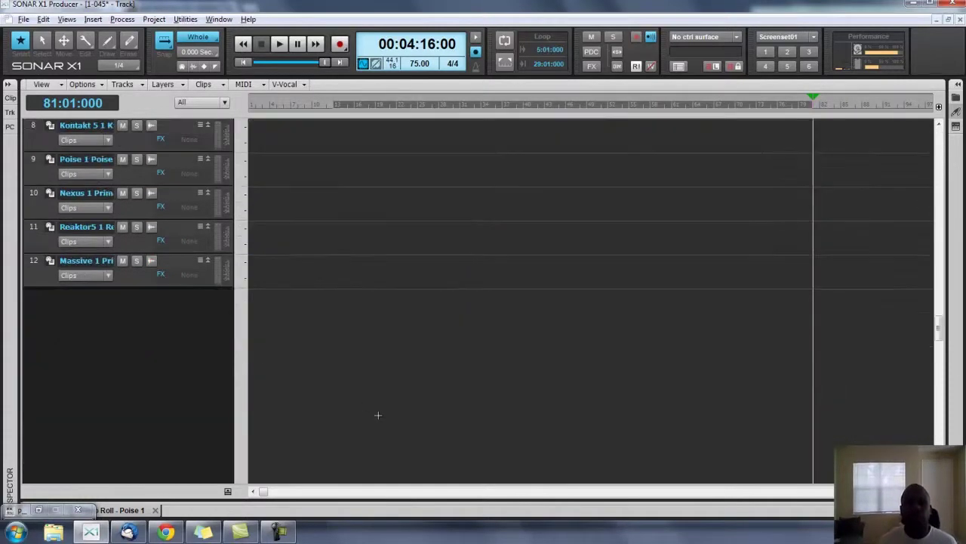
{"action": "scroll", "coordinate": [173, 225], "scroll_direction": "up", "scroll_amount": 2}
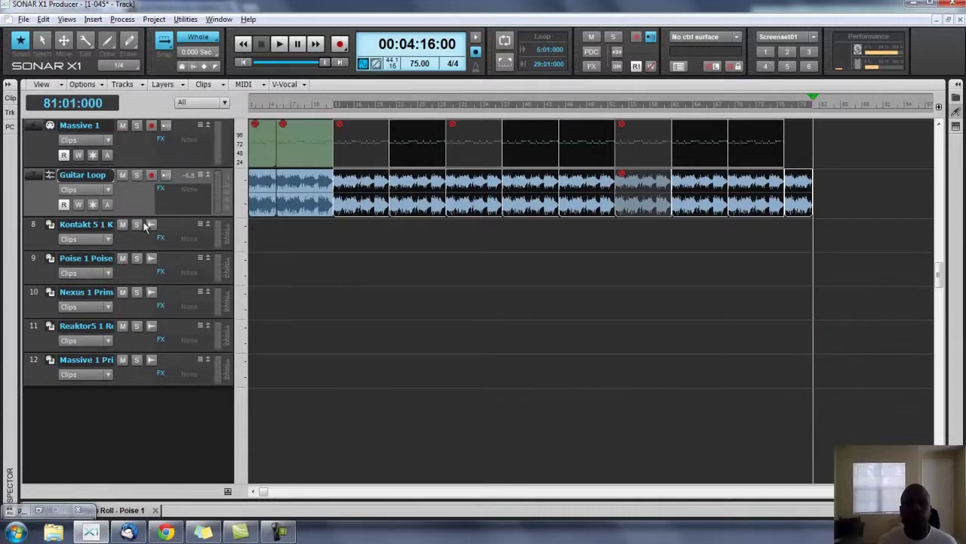
{"action": "left_click", "coordinate": [294, 252]}
{"action": "scroll", "coordinate": [294, 395], "scroll_direction": "up", "scroll_amount": 5}
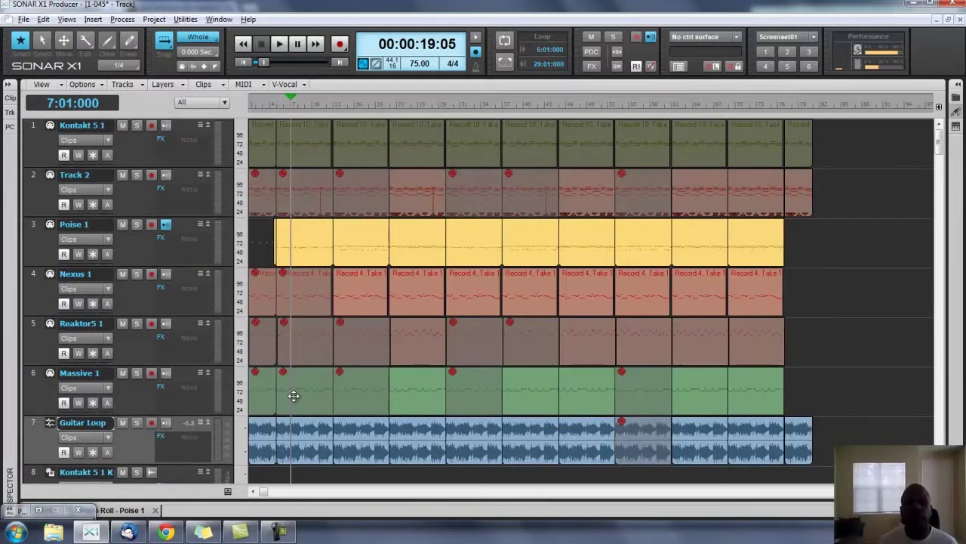
{"action": "left_click", "coordinate": [134, 152]}
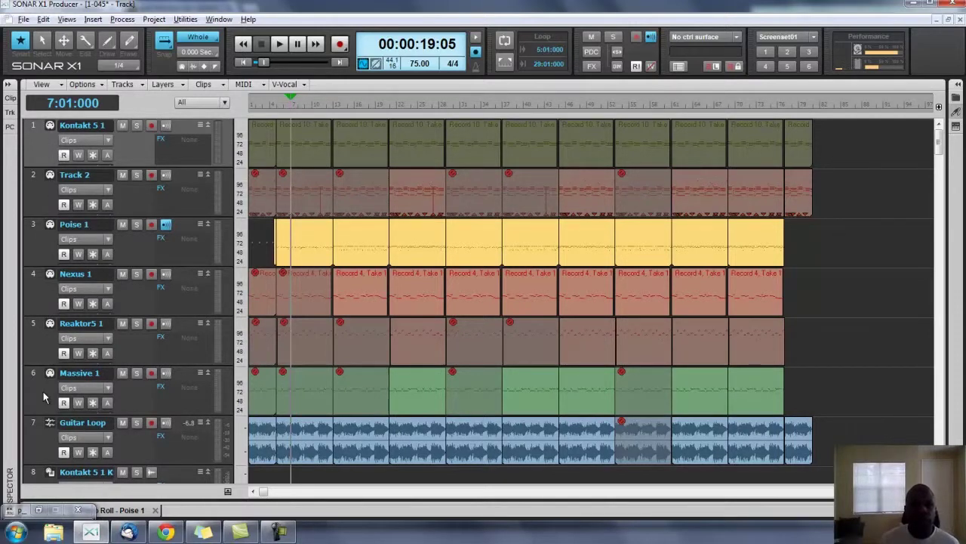
{"action": "scroll", "coordinate": [49, 373], "scroll_direction": "down", "scroll_amount": 2}
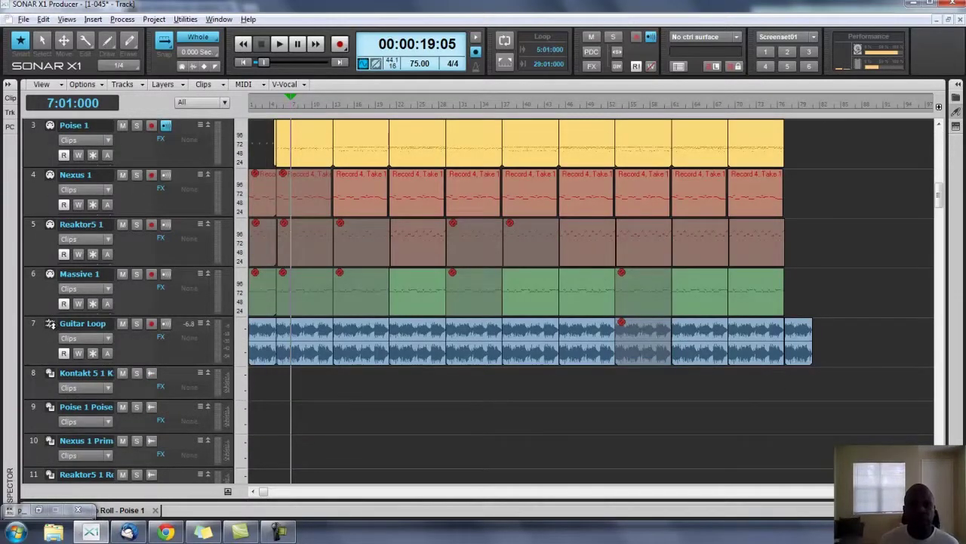
{"action": "scroll", "coordinate": [50, 355], "scroll_direction": "down", "scroll_amount": 2}
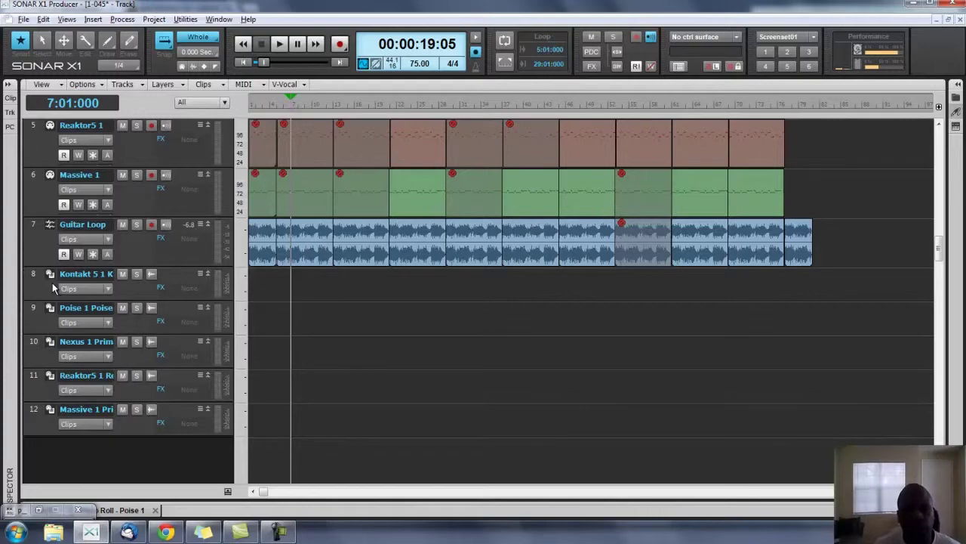
{"action": "scroll", "coordinate": [53, 288], "scroll_direction": "up", "scroll_amount": 4}
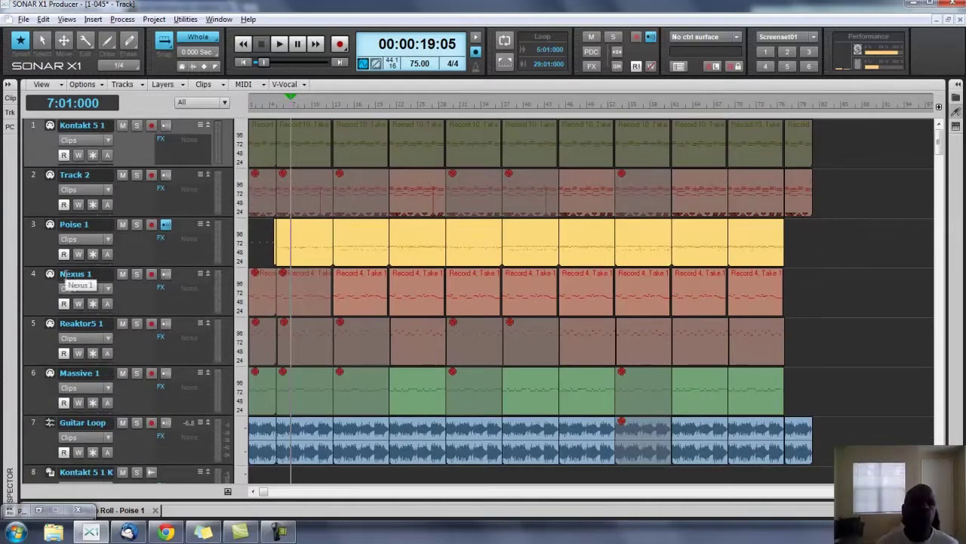
{"action": "scroll", "coordinate": [47, 249], "scroll_direction": "down", "scroll_amount": 3}
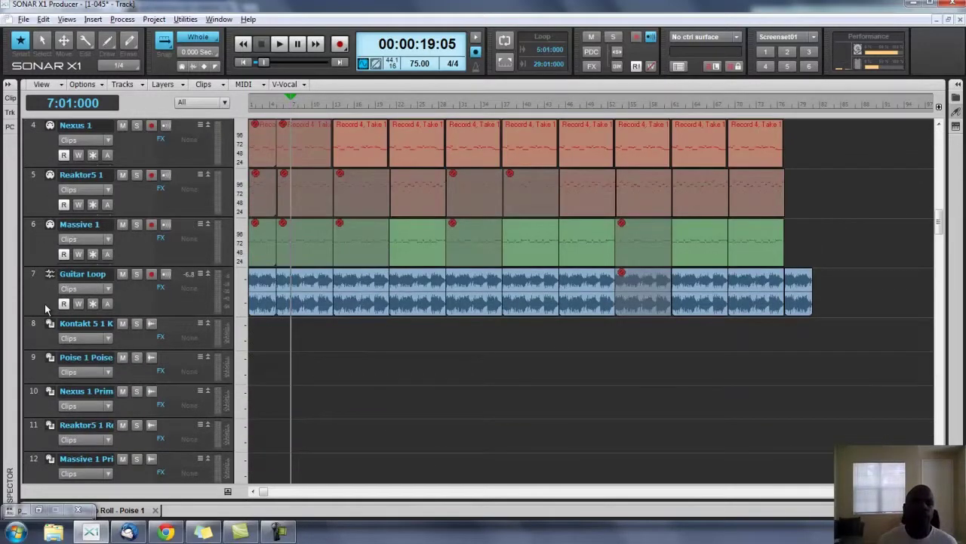
{"action": "scroll", "coordinate": [45, 303], "scroll_direction": "up", "scroll_amount": 3}
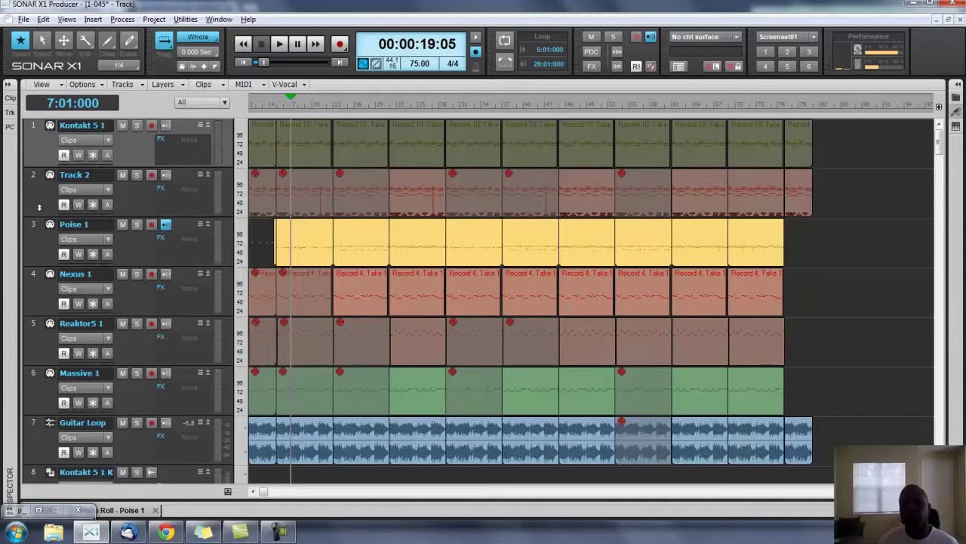
Step: Open the Kontakt 5 1 instrument, collapse the Glory and Rhodes instruments to inspect its rack, and close it
{"action": "left_click", "coordinate": [44, 489]}
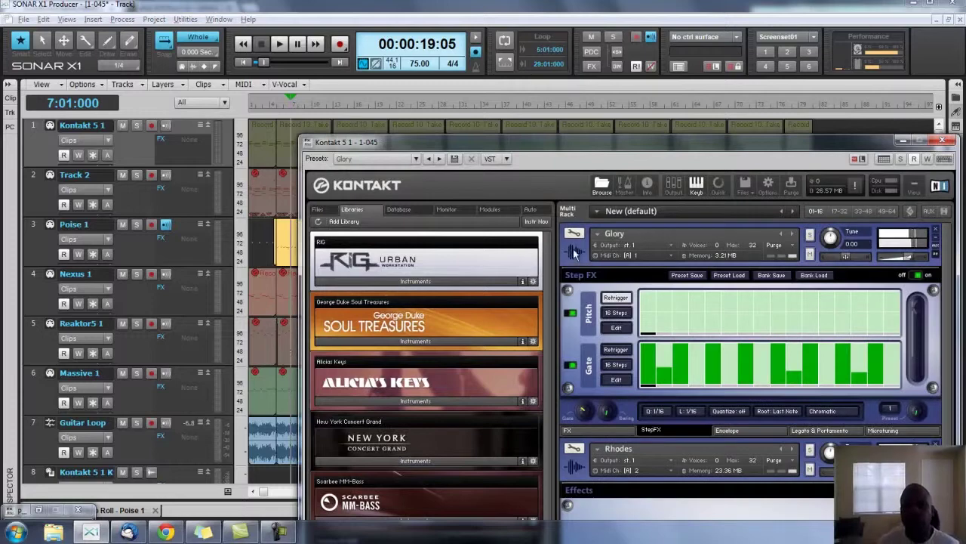
{"action": "left_click_drag", "start_coordinate": [632, 141], "coordinate": [434, 58]}
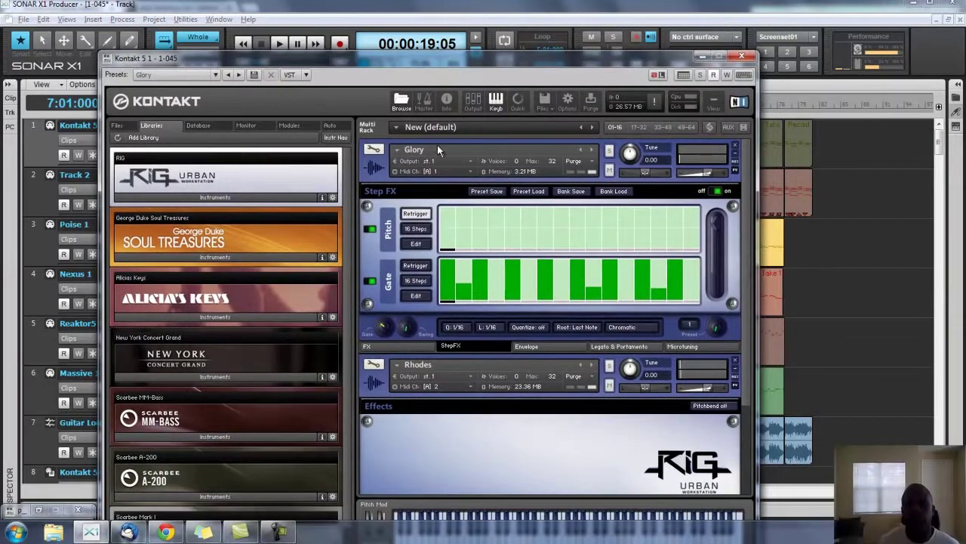
{"action": "left_click", "coordinate": [380, 176]}
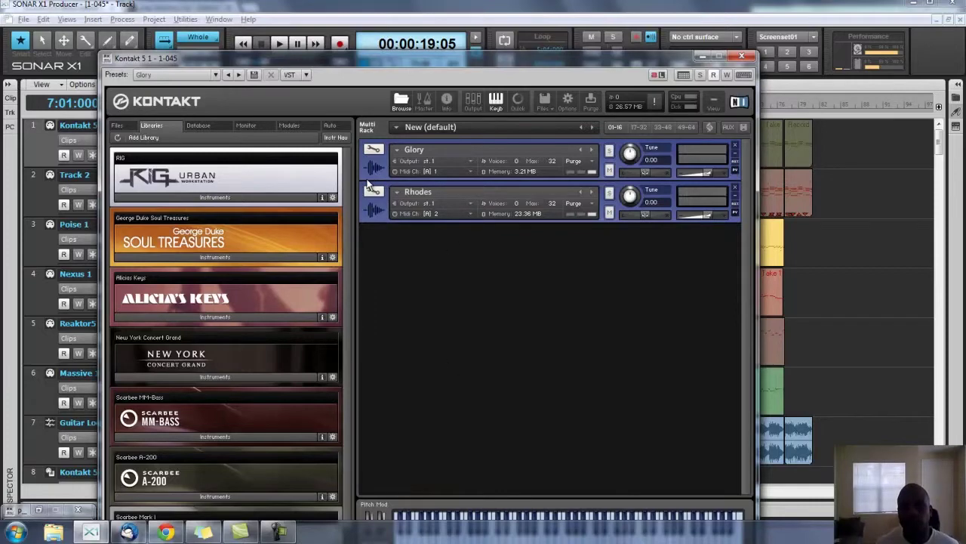
{"action": "left_click_drag", "start_coordinate": [663, 59], "coordinate": [853, 58]}
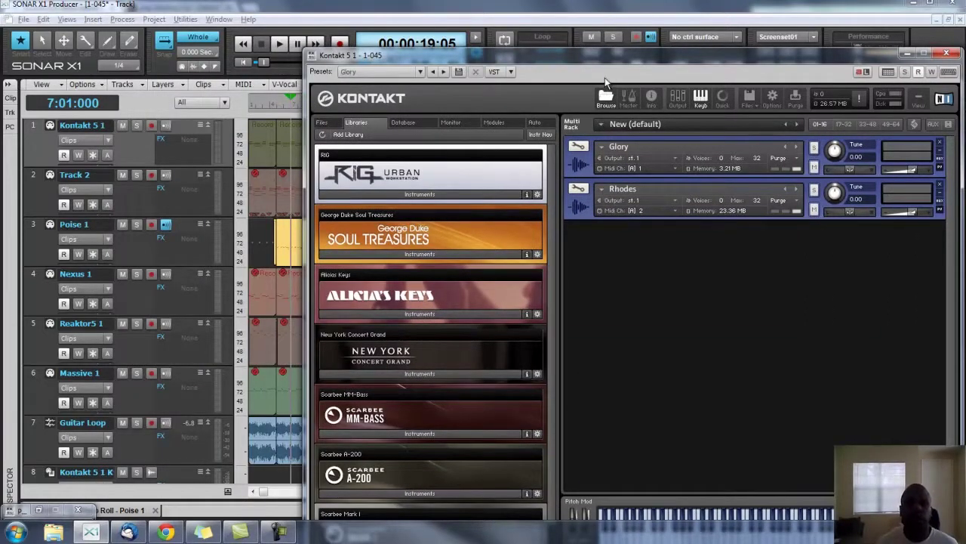
{"action": "left_click_drag", "start_coordinate": [636, 59], "coordinate": [446, 56]}
{"action": "left_click", "coordinate": [230, 336]}
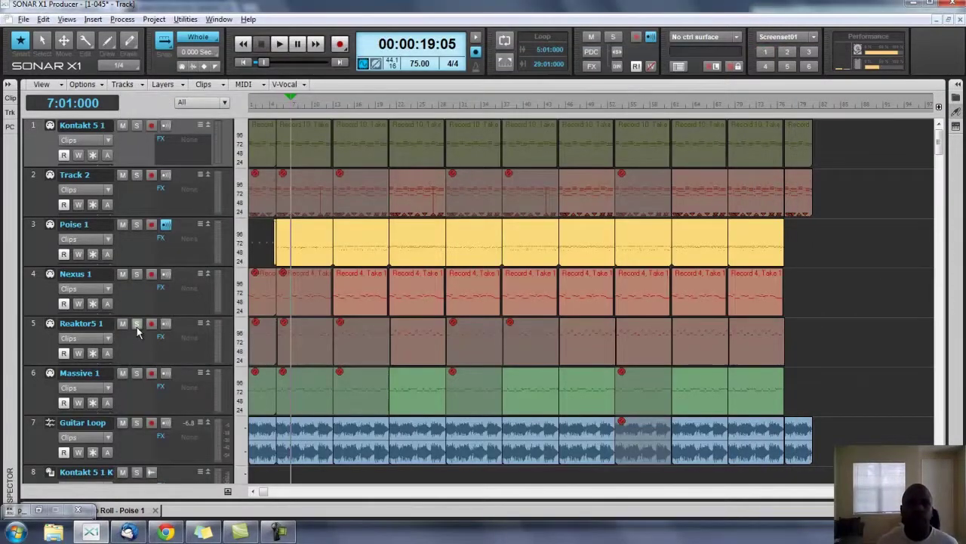
Step: Select the Poise 1 MIDI track, open its drum instrument to view the loaded pads, and close it
{"action": "scroll", "coordinate": [137, 327], "scroll_direction": "down", "scroll_amount": 2}
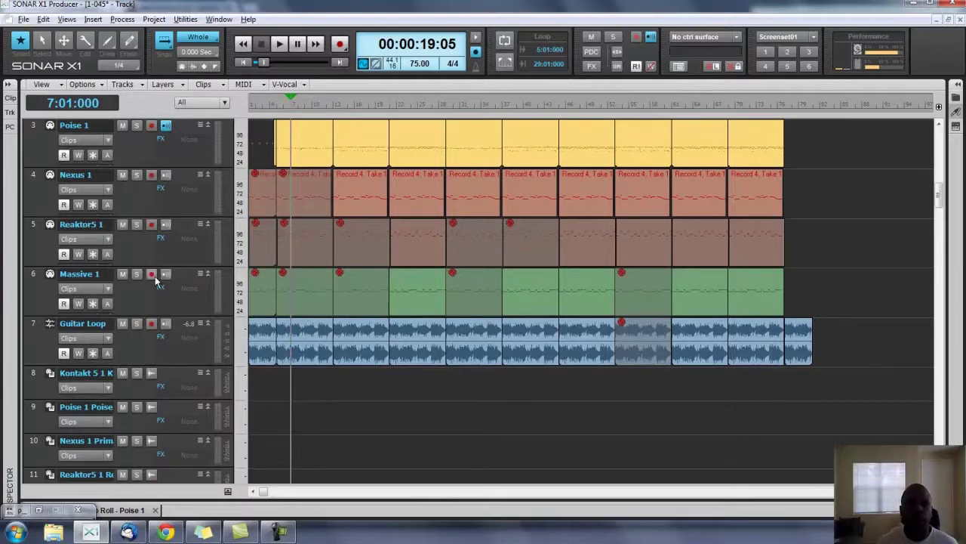
{"action": "scroll", "coordinate": [143, 287], "scroll_direction": "up", "scroll_amount": 1}
{"action": "scroll", "coordinate": [147, 366], "scroll_direction": "up", "scroll_amount": 1}
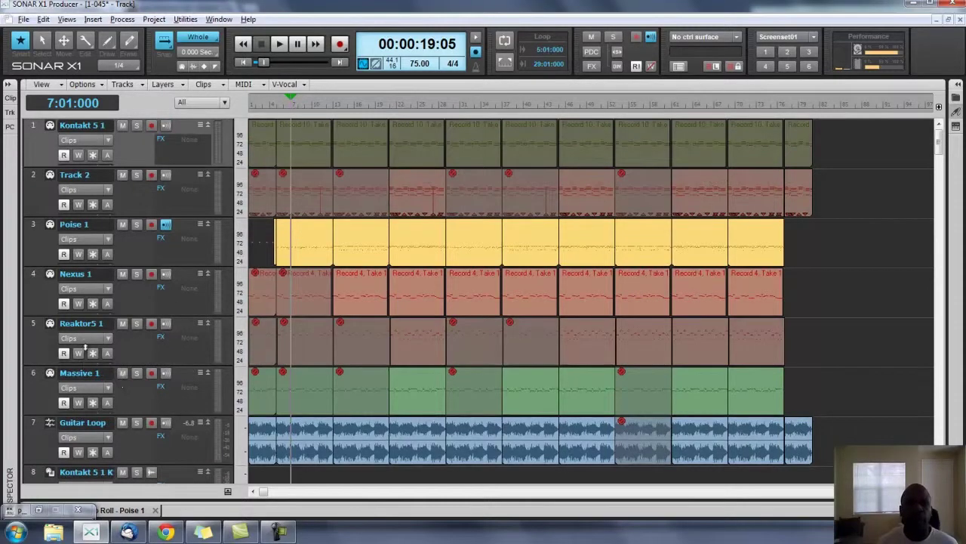
{"action": "left_click", "coordinate": [142, 238]}
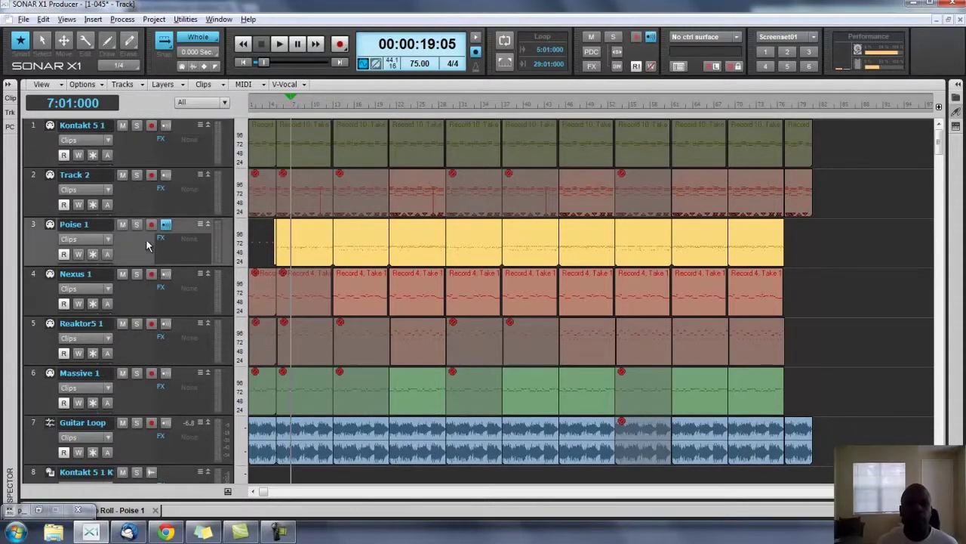
{"action": "left_click", "coordinate": [50, 224]}
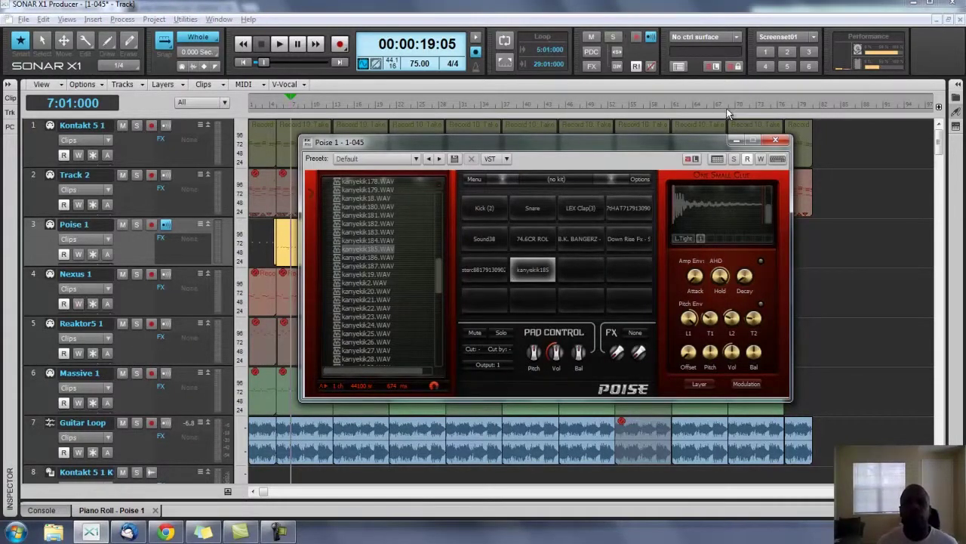
{"action": "left_click", "coordinate": [774, 141]}
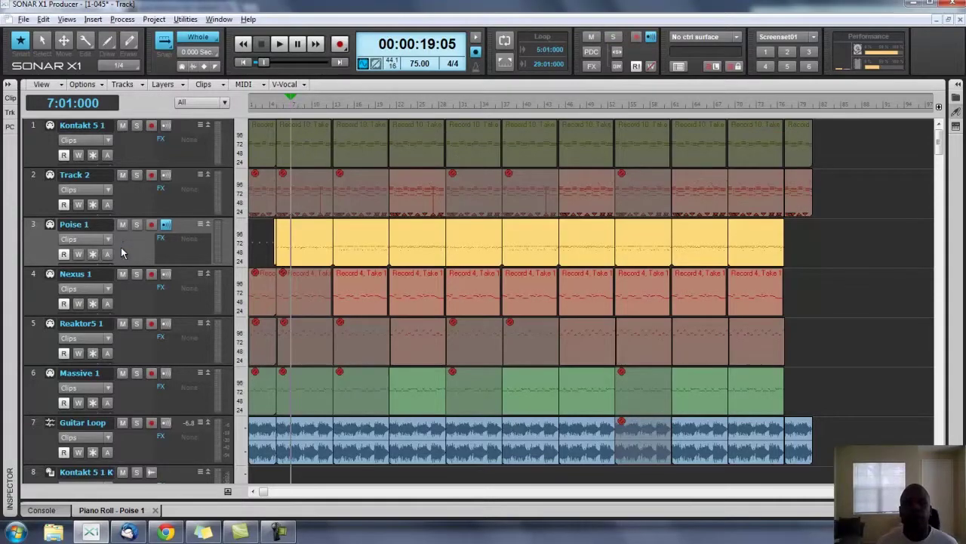
{"action": "scroll", "coordinate": [145, 454], "scroll_direction": "down", "scroll_amount": 4}
{"action": "scroll", "coordinate": [142, 442], "scroll_direction": "up", "scroll_amount": 4}
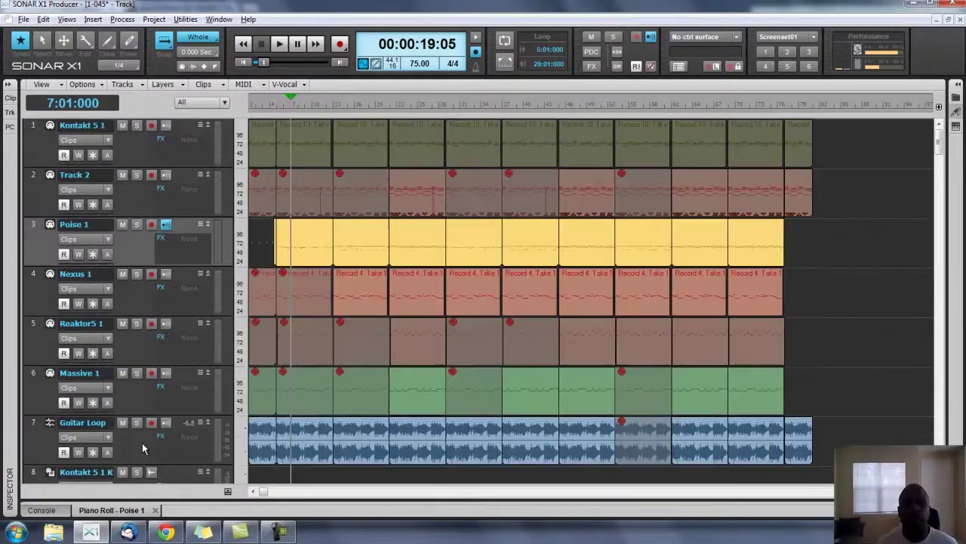
{"action": "scroll", "coordinate": [142, 189], "scroll_direction": "down", "scroll_amount": 8}
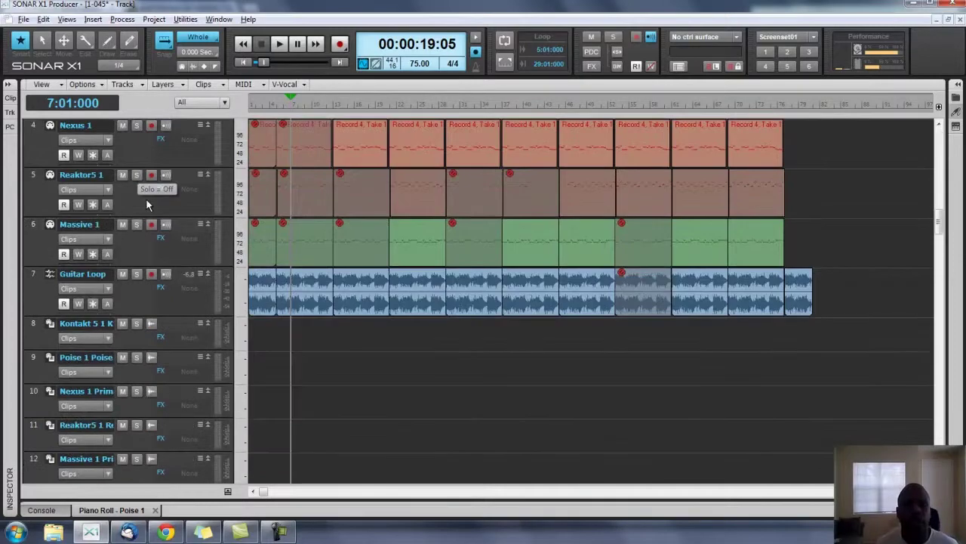
{"action": "right_click", "coordinate": [78, 326]}
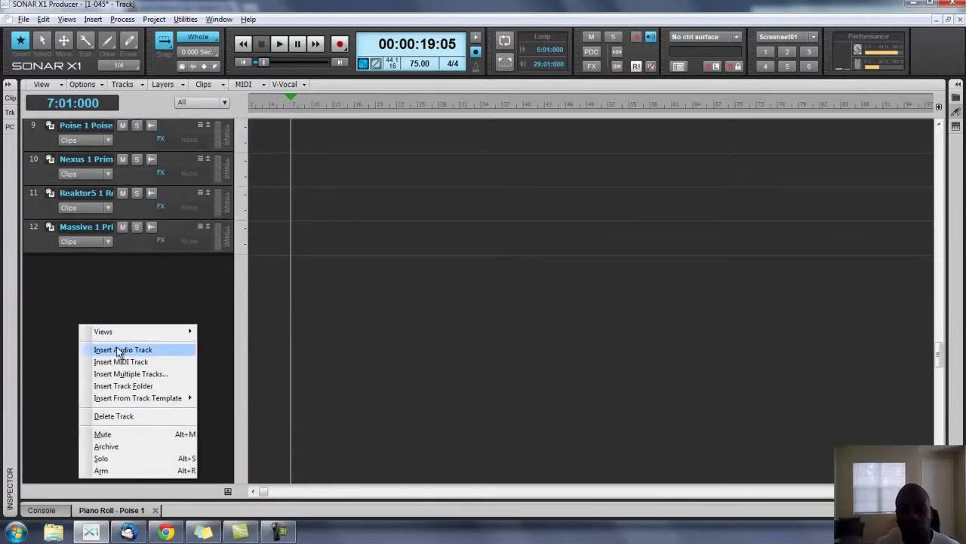
{"action": "left_click", "coordinate": [192, 302]}
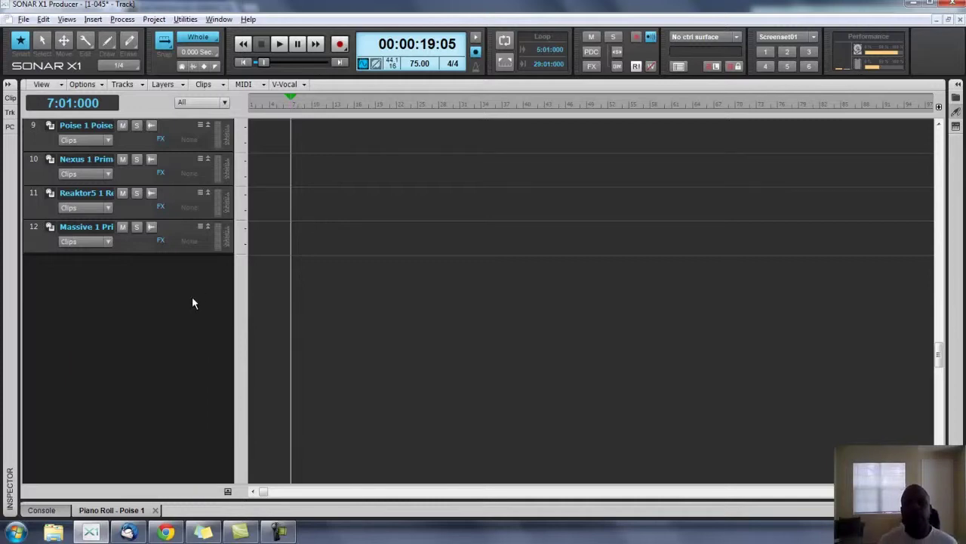
Step: Reveal the bus pane below the tracks and insert a stereo bus
{"action": "left_click_drag", "start_coordinate": [230, 487], "coordinate": [173, 306]}
{"action": "right_click", "coordinate": [173, 381]}
{"action": "left_click", "coordinate": [192, 380]}
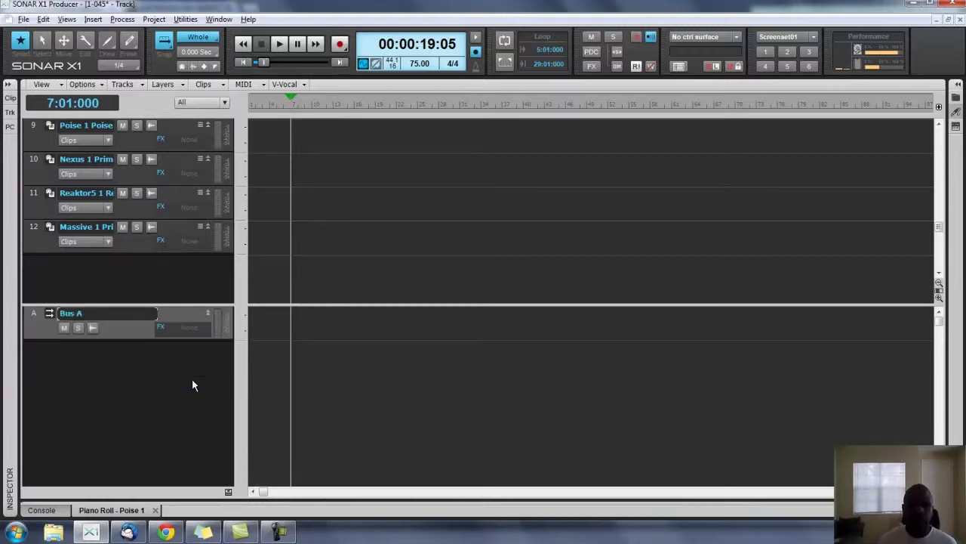
Step: Insert two more buses and undo the last relocation of the Guitar Loop track
{"action": "double_click", "coordinate": [191, 378]}
{"action": "double_click", "coordinate": [192, 378]}
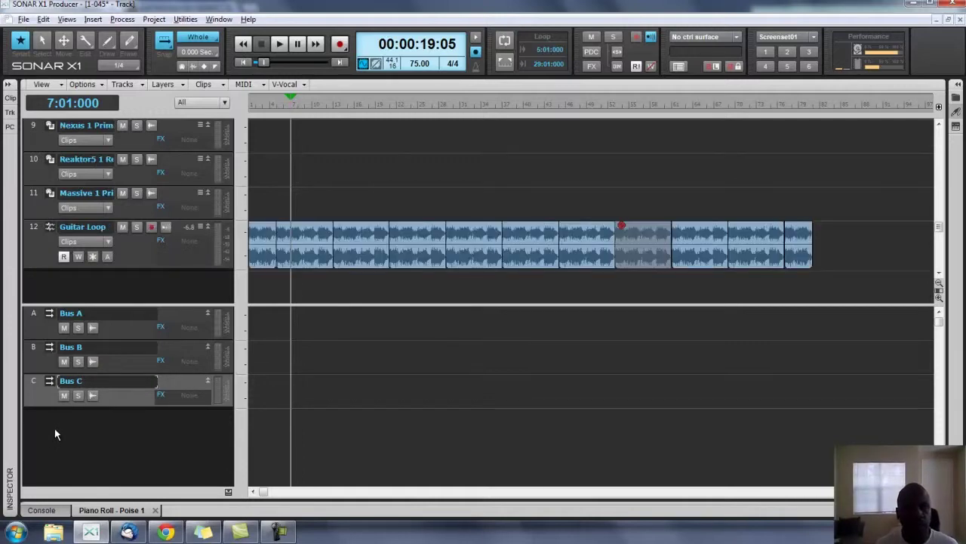
{"action": "key", "text": "ctrl+z"}
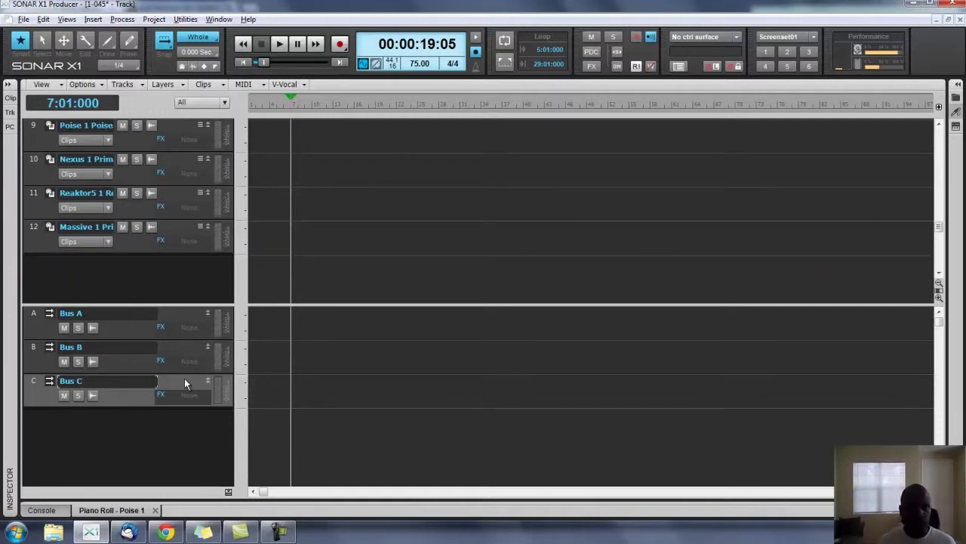
Step: Delete the two extra buses, Bus B and Bus C, keeping only Bus A
{"action": "right_click", "coordinate": [71, 400]}
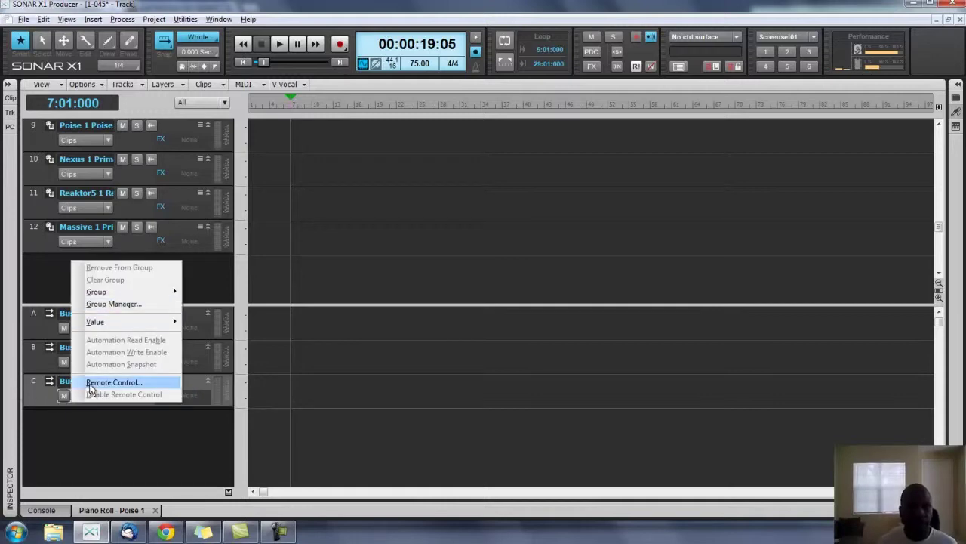
{"action": "left_click", "coordinate": [39, 366]}
{"action": "right_click", "coordinate": [39, 365]}
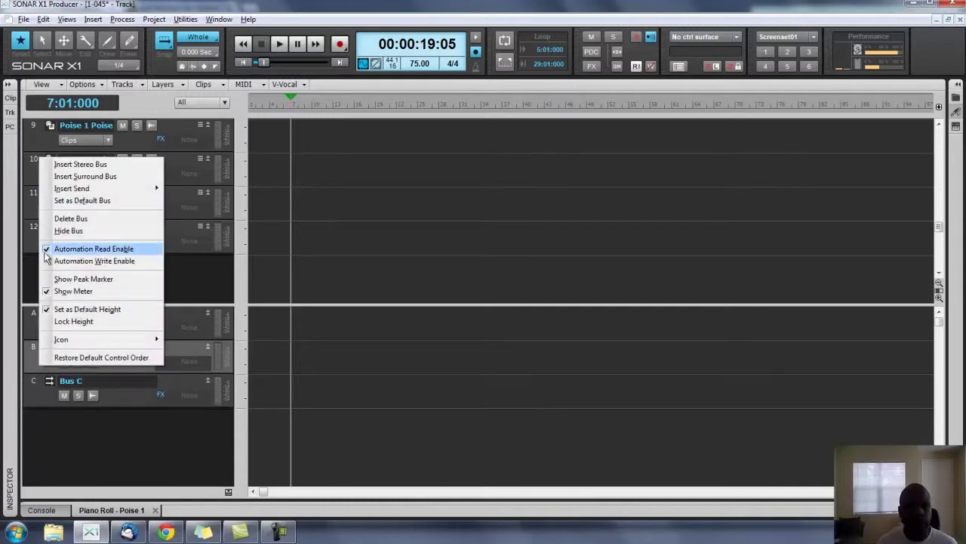
{"action": "left_click", "coordinate": [62, 219]}
{"action": "right_click", "coordinate": [39, 370]}
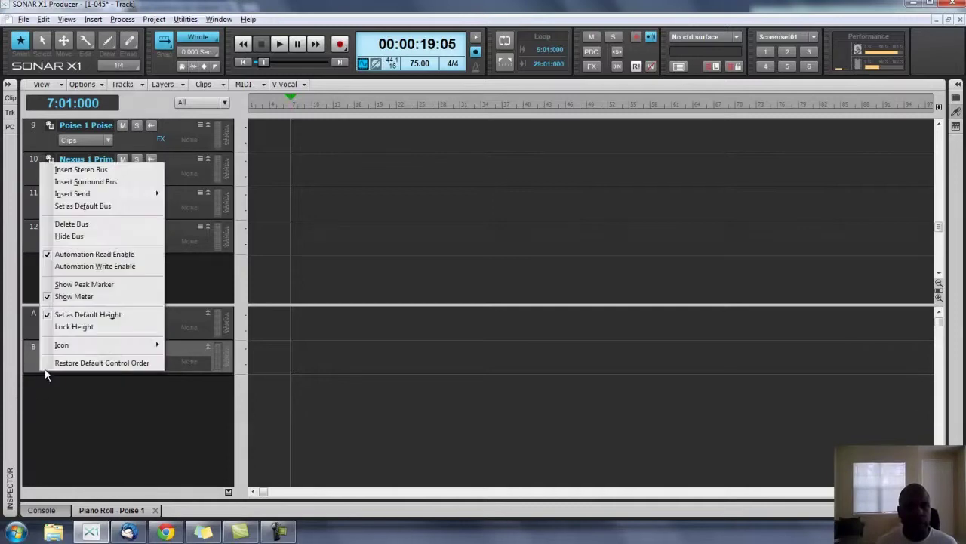
{"action": "left_click", "coordinate": [78, 225]}
Step: Rename Bus A as Master, and hide and redisplay the bus pane
{"action": "double_click", "coordinate": [106, 312]}
{"action": "type", "text": "Master"}
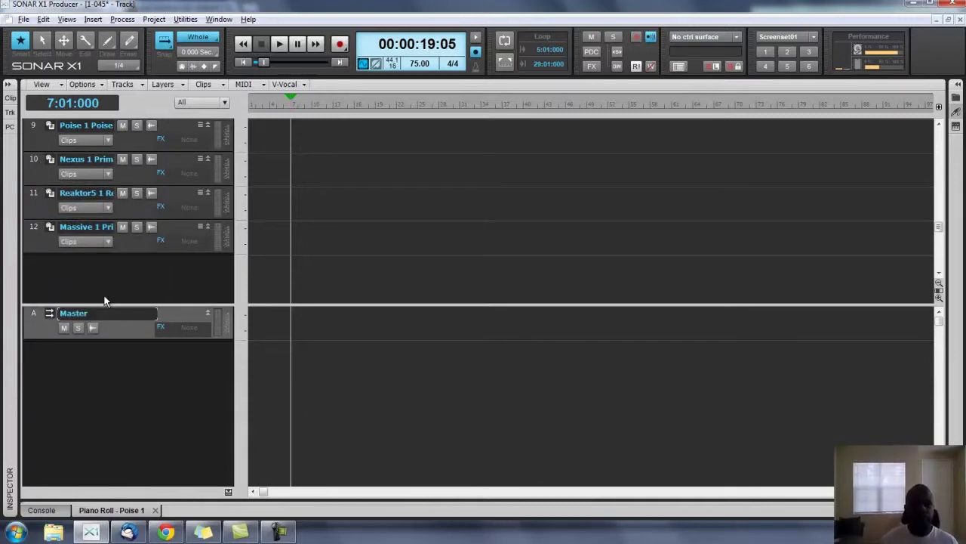
{"action": "scroll", "coordinate": [105, 300], "scroll_direction": "up", "scroll_amount": 6}
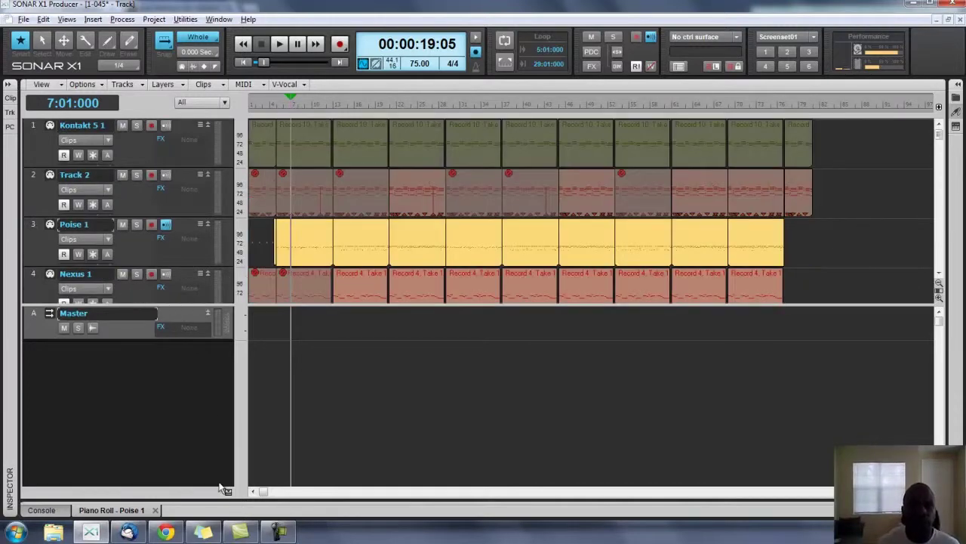
{"action": "left_click", "coordinate": [227, 493]}
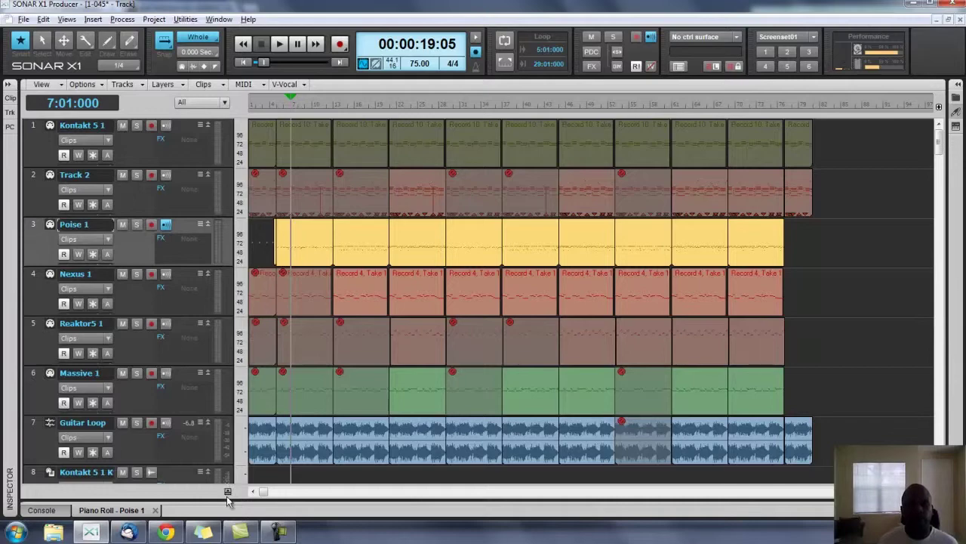
{"action": "left_click", "coordinate": [228, 492]}
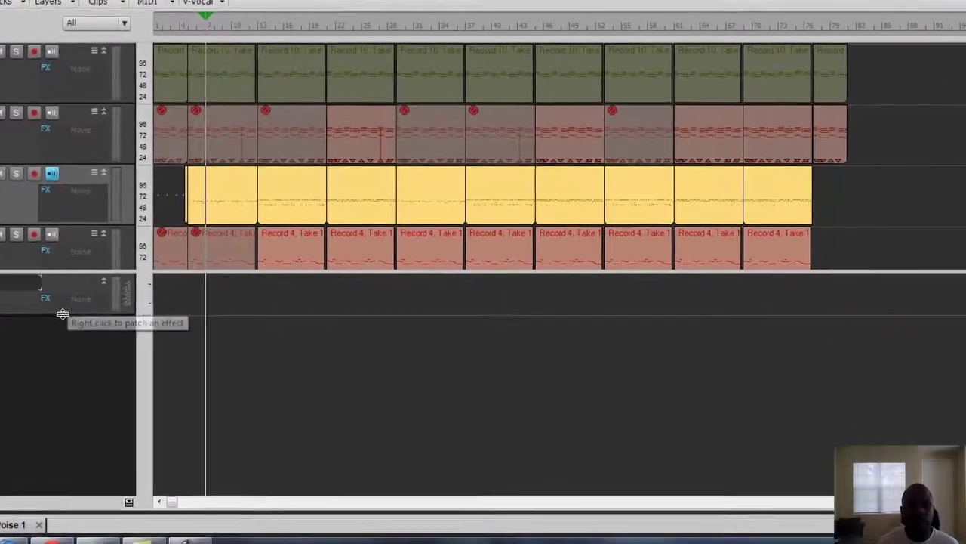
Step: Enlarge the Master bus strip and insert the Boost11 peak limiter in its effects bin
{"action": "left_click_drag", "start_coordinate": [182, 340], "coordinate": [171, 383]}
{"action": "right_click", "coordinate": [63, 332]}
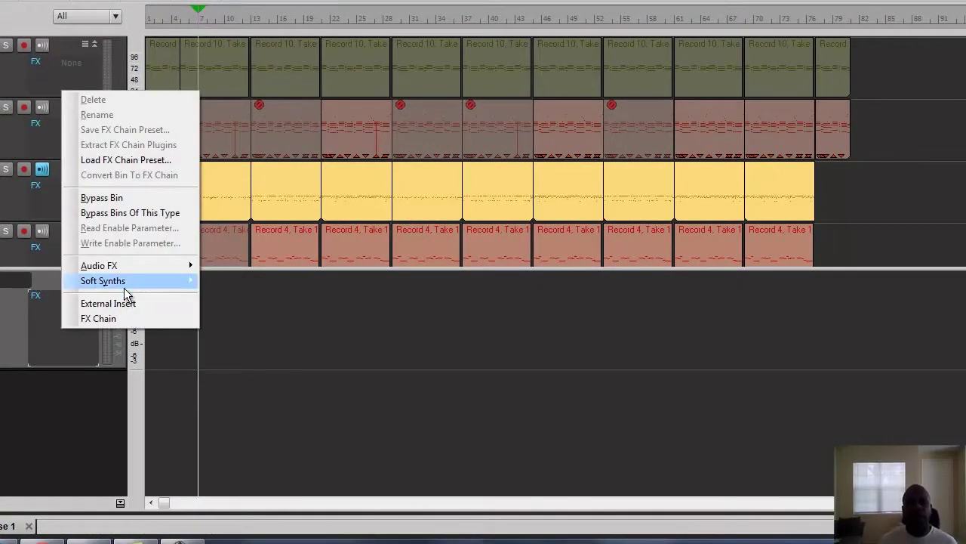
{"action": "mouse_move", "coordinate": [138, 268]}
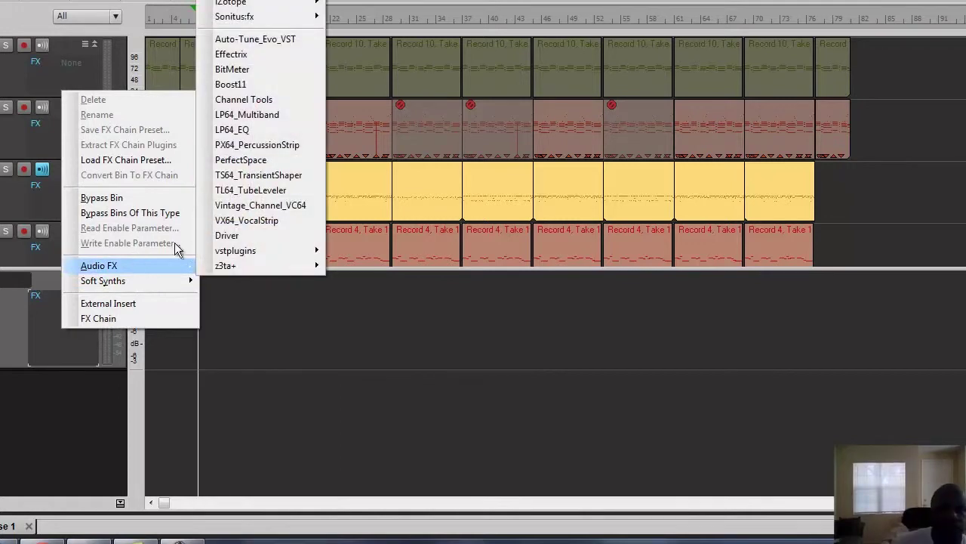
{"action": "left_click", "coordinate": [235, 86]}
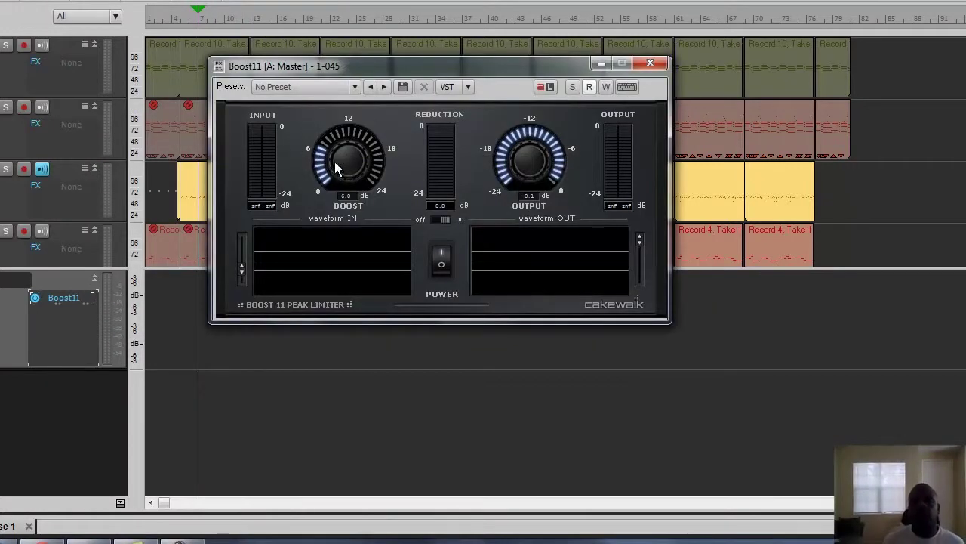
Step: Lower the Boost11 boost level to about 1 dB, close the effect window and hide the bus pane
{"action": "mouse_move", "coordinate": [338, 186]}
{"action": "mouse_move", "coordinate": [339, 187]}
{"action": "left_mouse_down"}
{"action": "mouse_move", "coordinate": [345, 158]}
{"action": "mouse_move", "coordinate": [347, 177]}
{"action": "left_mouse_up"}
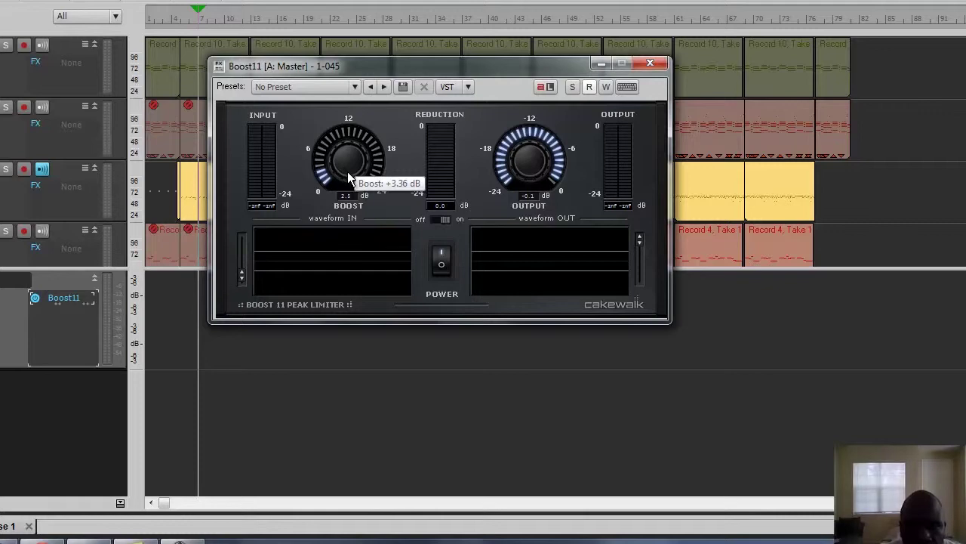
{"action": "left_click_drag", "start_coordinate": [348, 173], "coordinate": [347, 177]}
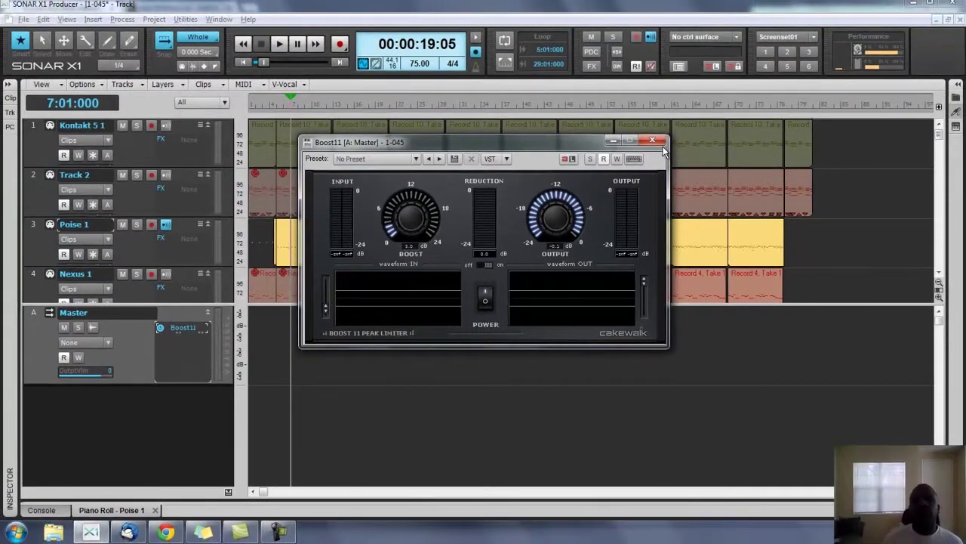
{"action": "left_click", "coordinate": [653, 140]}
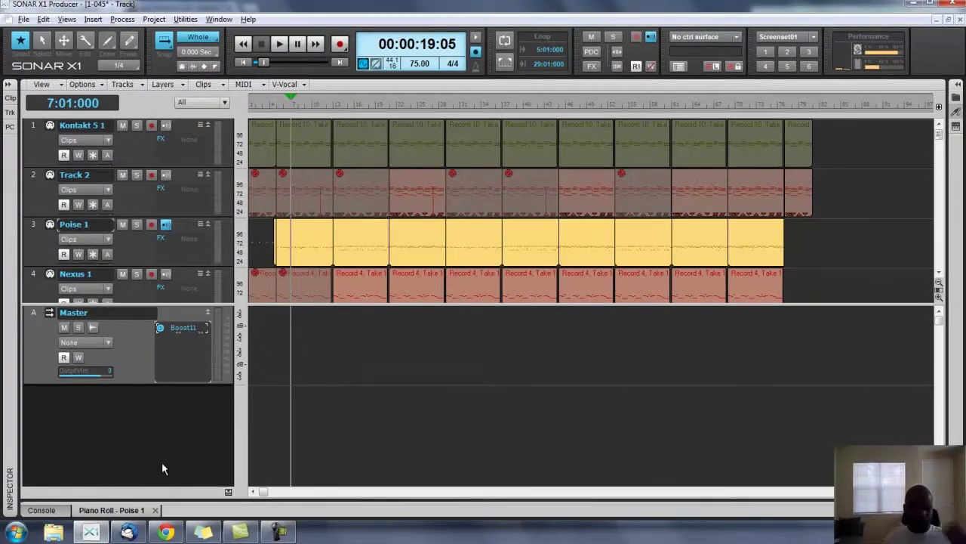
{"action": "left_click", "coordinate": [226, 491]}
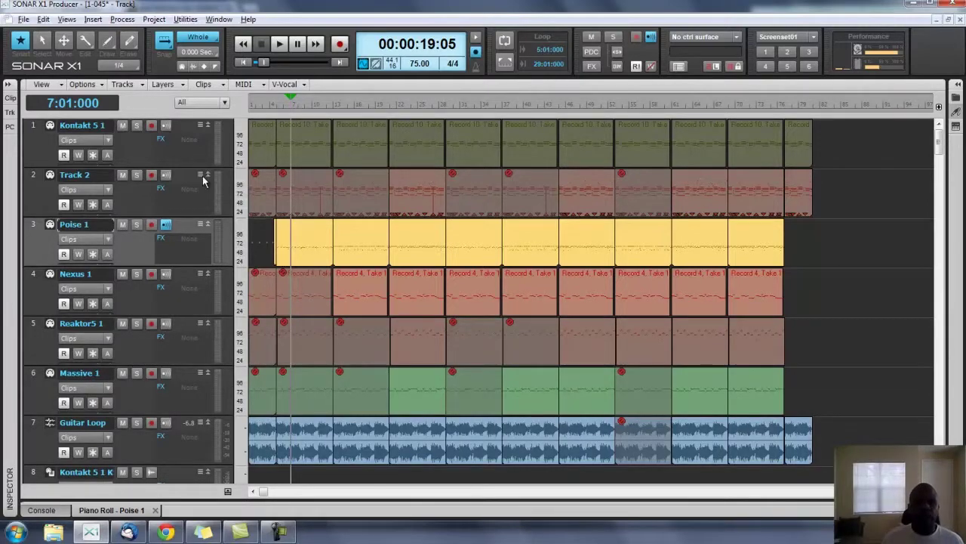
Step: Insert 10 audio tracks with the Master bus as their main destination
{"action": "scroll", "coordinate": [219, 378], "scroll_direction": "down", "scroll_amount": 1}
{"action": "scroll", "coordinate": [175, 414], "scroll_direction": "up", "scroll_amount": 1}
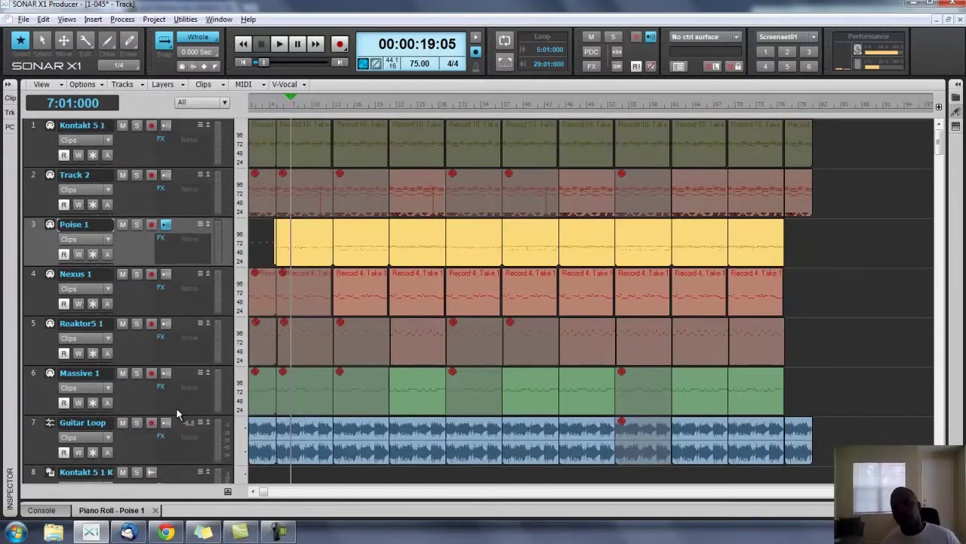
{"action": "scroll", "coordinate": [151, 354], "scroll_direction": "down", "scroll_amount": 6}
{"action": "scroll", "coordinate": [186, 393], "scroll_direction": "up", "scroll_amount": 1}
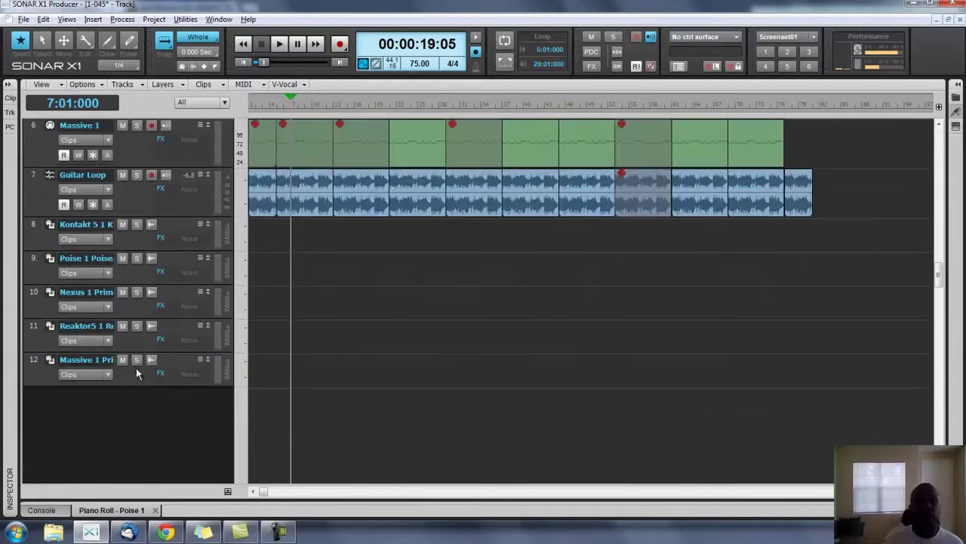
{"action": "right_click", "coordinate": [119, 406]}
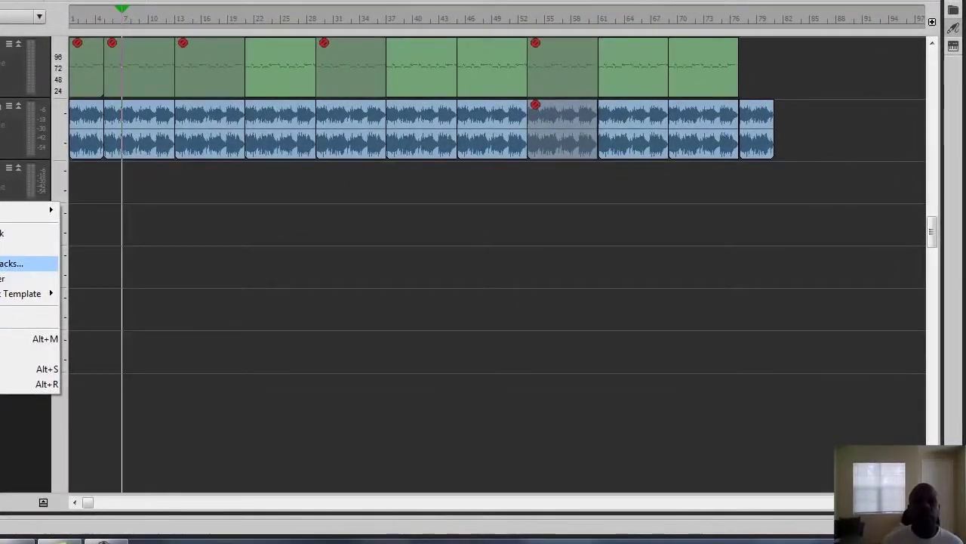
{"action": "left_click", "coordinate": [12, 262]}
{"action": "double_click", "coordinate": [303, 143]}
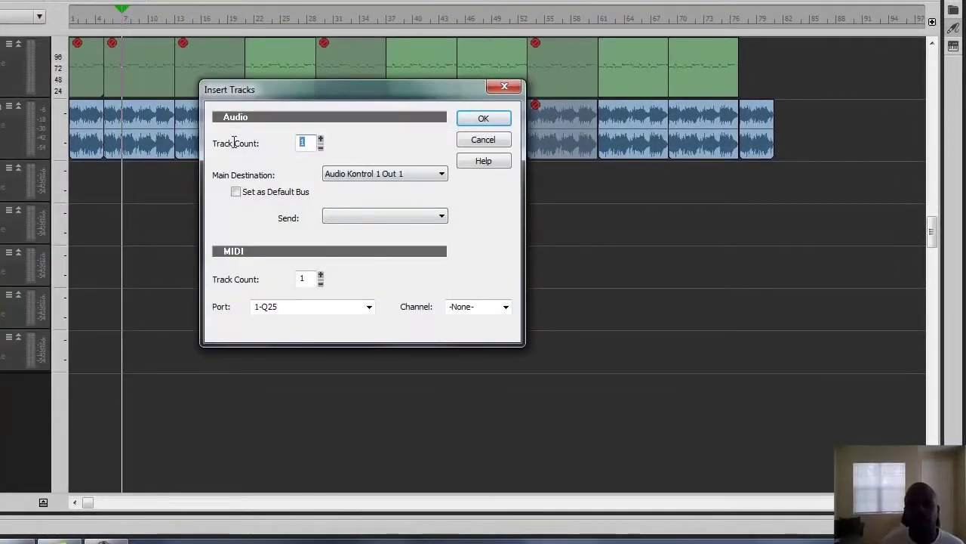
{"action": "left_click", "coordinate": [422, 174]}
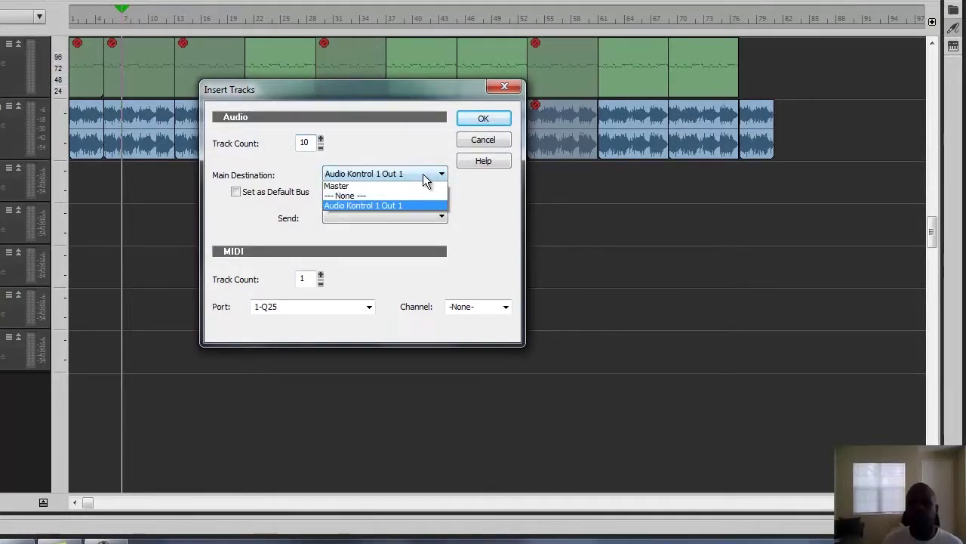
{"action": "left_click", "coordinate": [396, 187]}
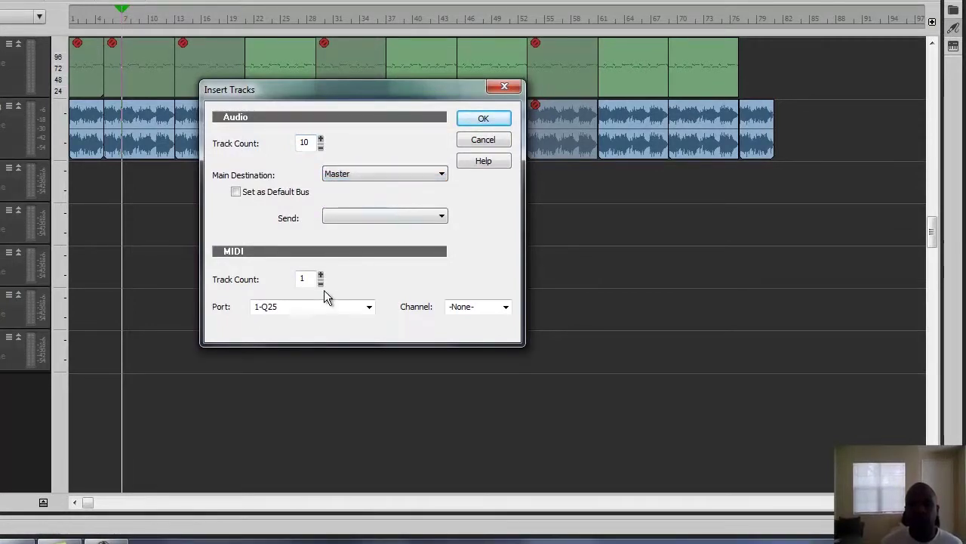
{"action": "left_click", "coordinate": [481, 118]}
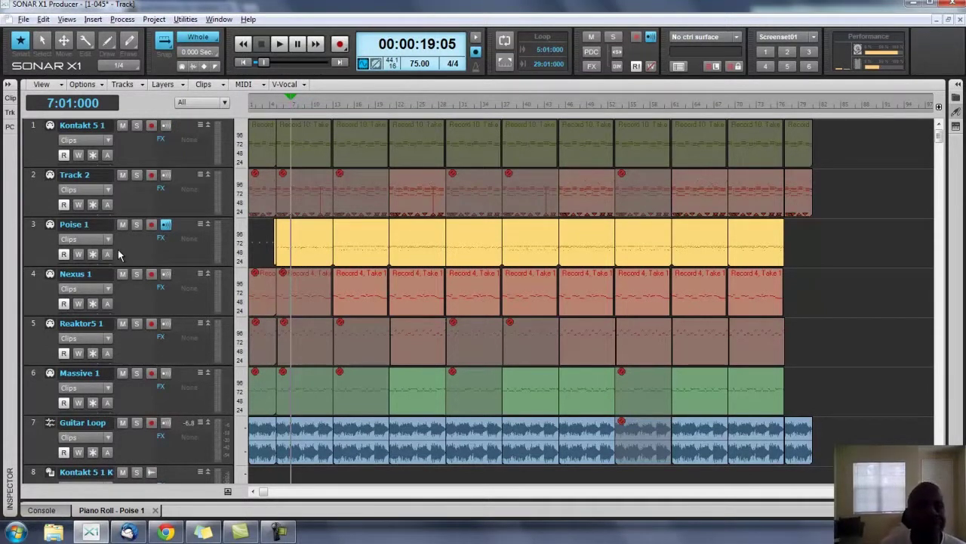
Step: Rename Track 2 as Kontakt 5 2
{"action": "double_click", "coordinate": [89, 174]}
{"action": "type", "text": "Ka"}
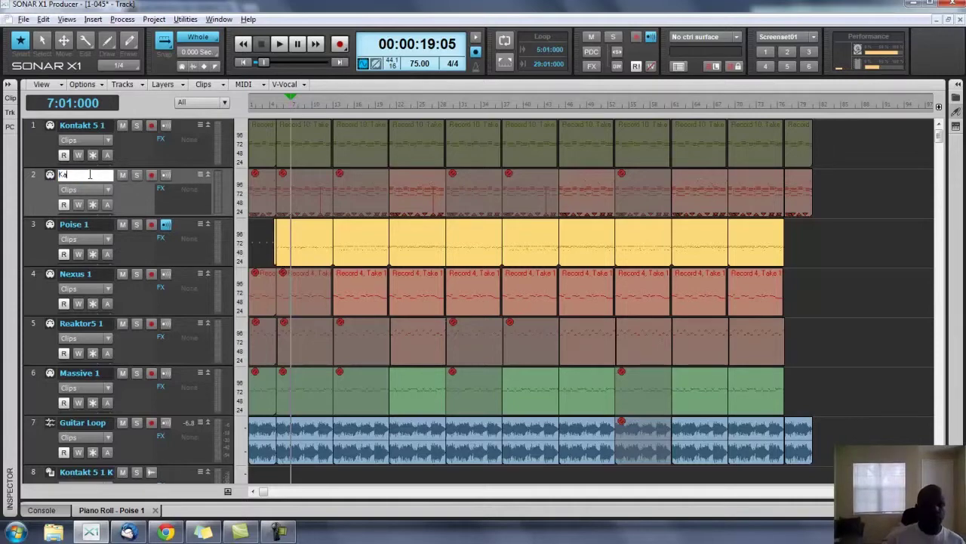
{"action": "type", "text": "ntakt 5"}
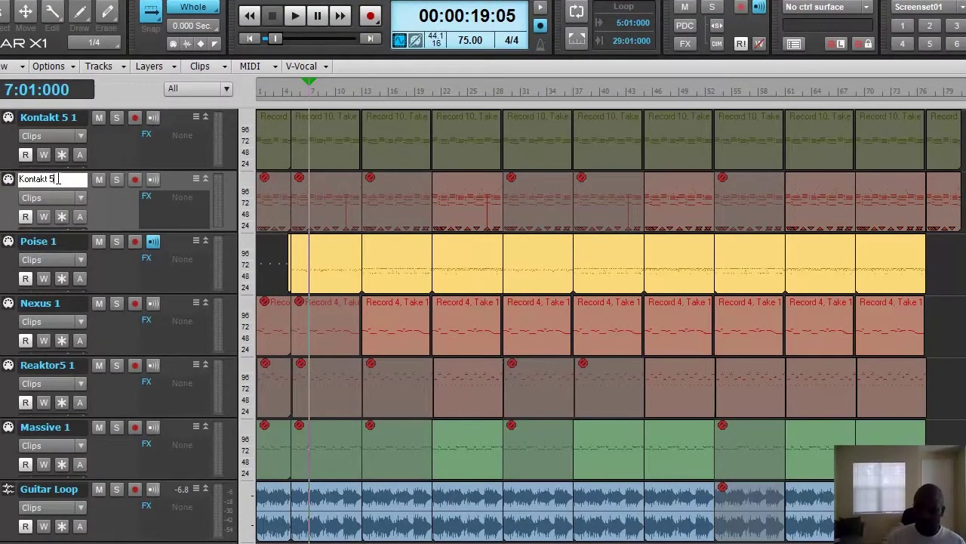
{"action": "type", "text": " 2"}
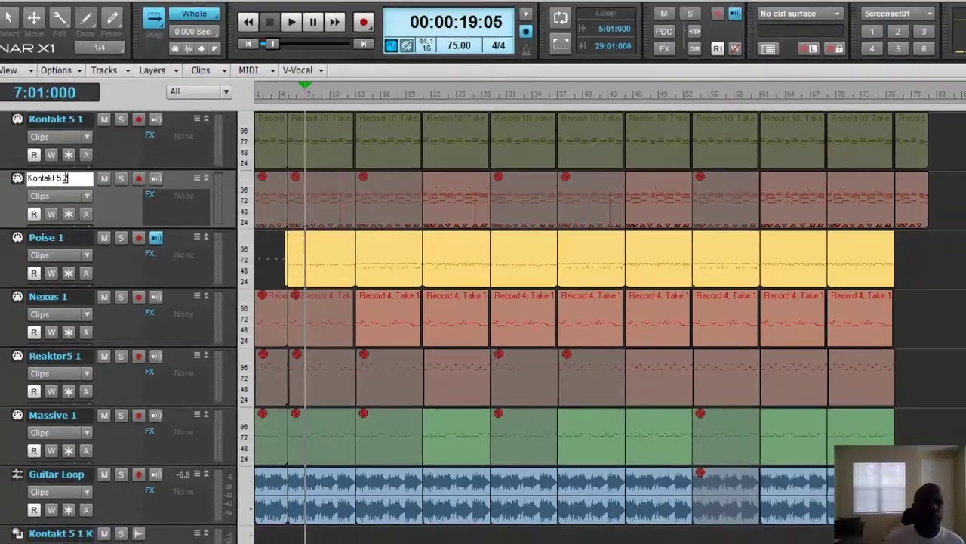
{"action": "key", "text": "Return"}
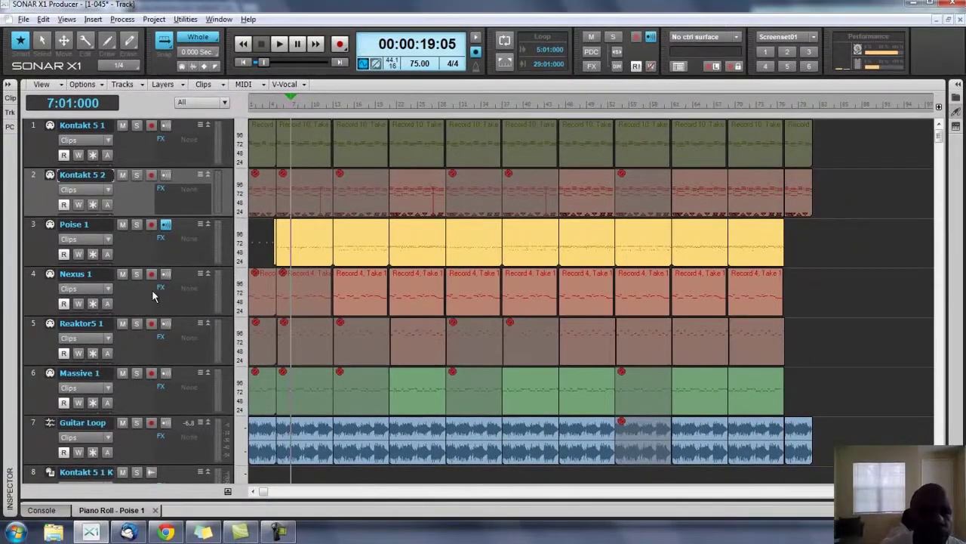
Step: Move the Poise 1 synth output track below the Massive 1 output, and empty audio Track 13 directly below the Kontakt 5 output
{"action": "scroll", "coordinate": [136, 317], "scroll_direction": "down", "scroll_amount": 3}
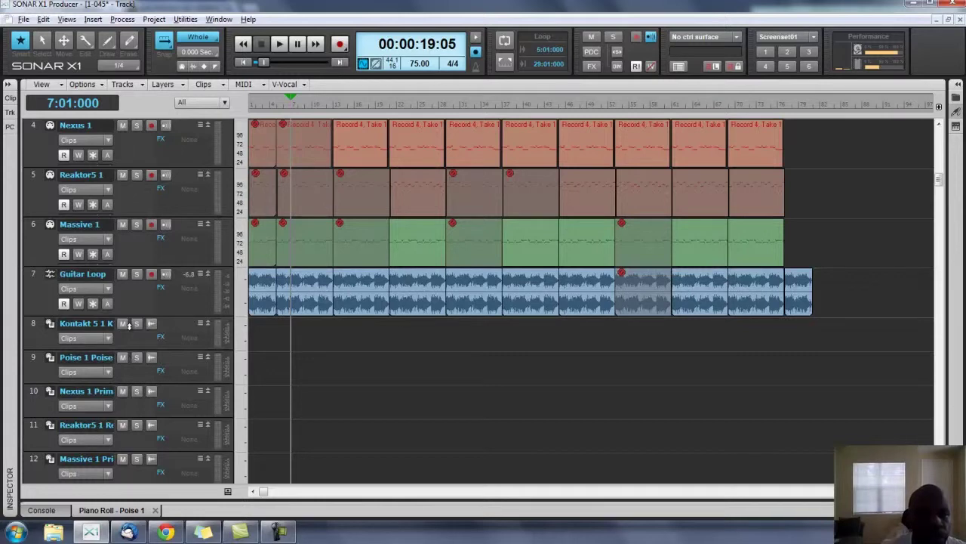
{"action": "scroll", "coordinate": [128, 325], "scroll_direction": "up", "scroll_amount": 3}
{"action": "scroll", "coordinate": [128, 324], "scroll_direction": "down", "scroll_amount": 3}
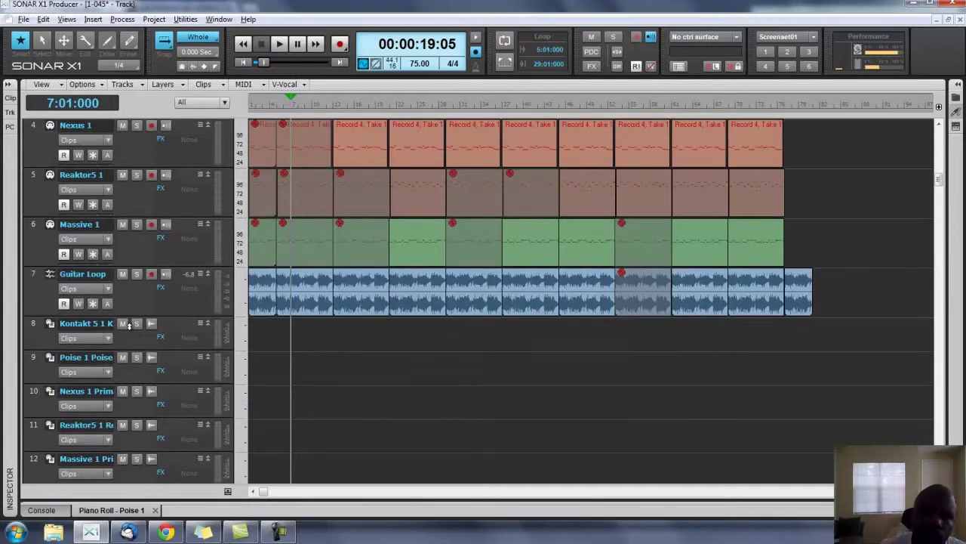
{"action": "left_click", "coordinate": [142, 338]}
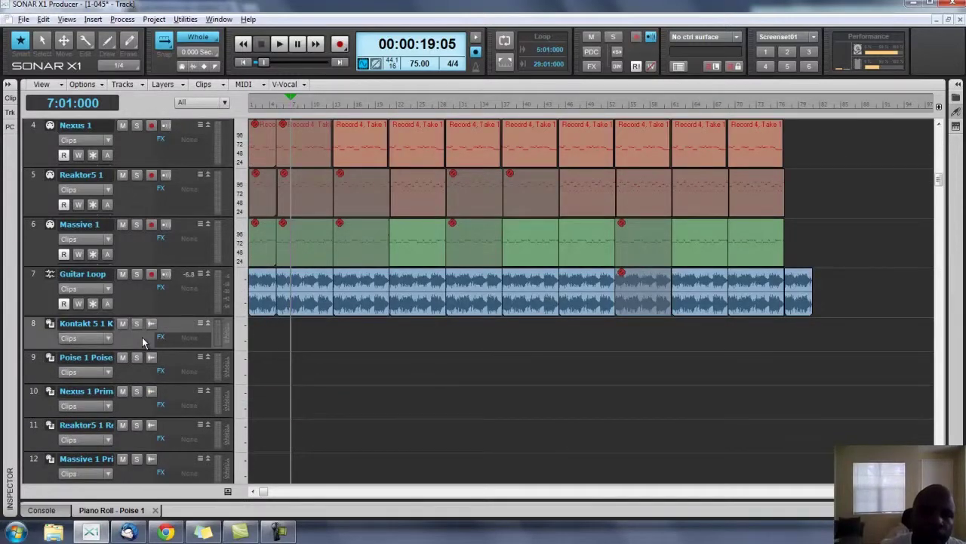
{"action": "scroll", "coordinate": [142, 337], "scroll_direction": "down", "scroll_amount": 4}
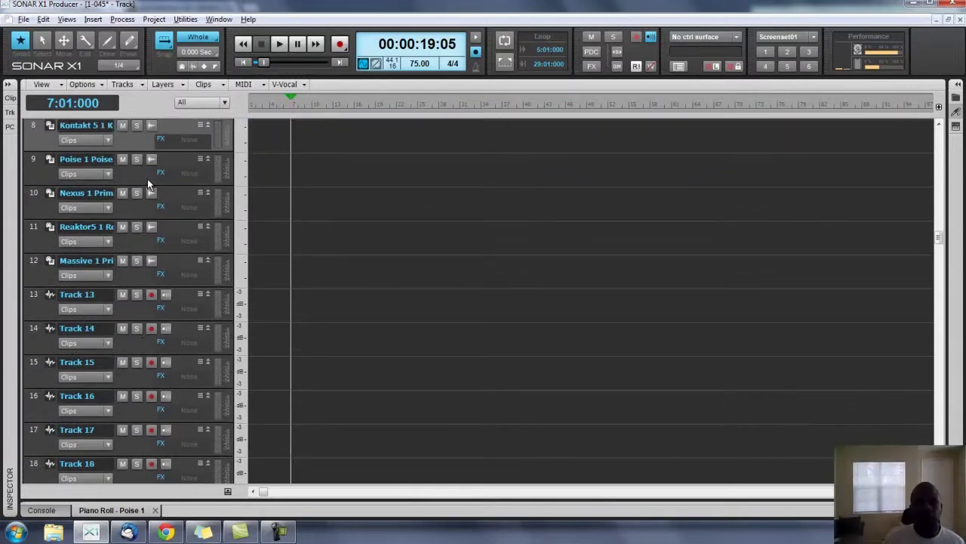
{"action": "left_click_drag", "start_coordinate": [147, 178], "coordinate": [151, 311]}
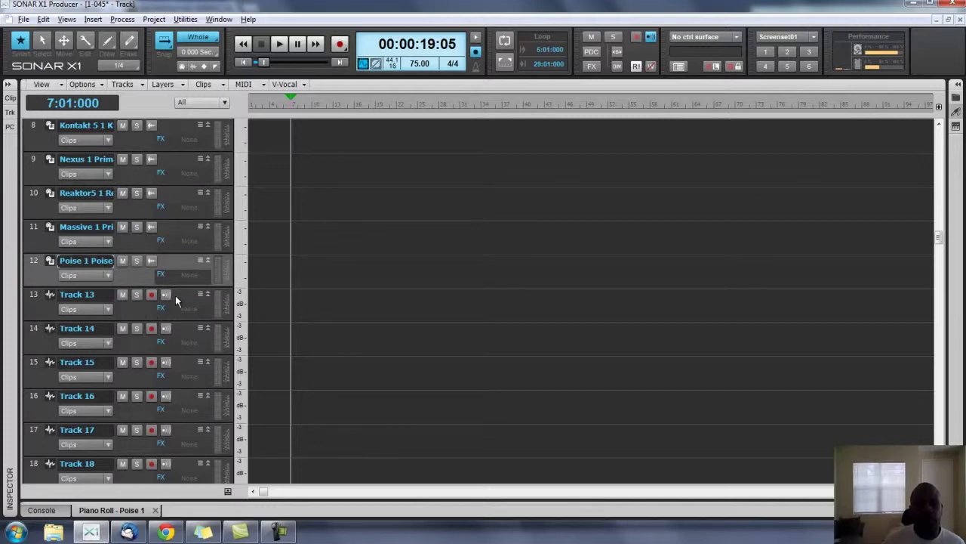
{"action": "left_click_drag", "start_coordinate": [174, 294], "coordinate": [168, 230]}
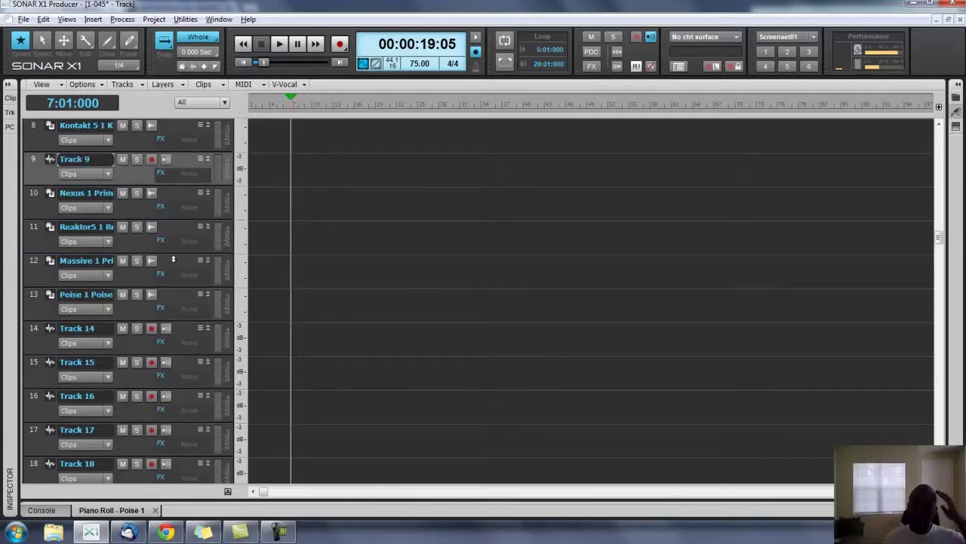
Step: Move the Poise 1 MIDI track below Massive 1, directly above the Guitar Loop track
{"action": "scroll", "coordinate": [157, 351], "scroll_direction": "up", "scroll_amount": 6}
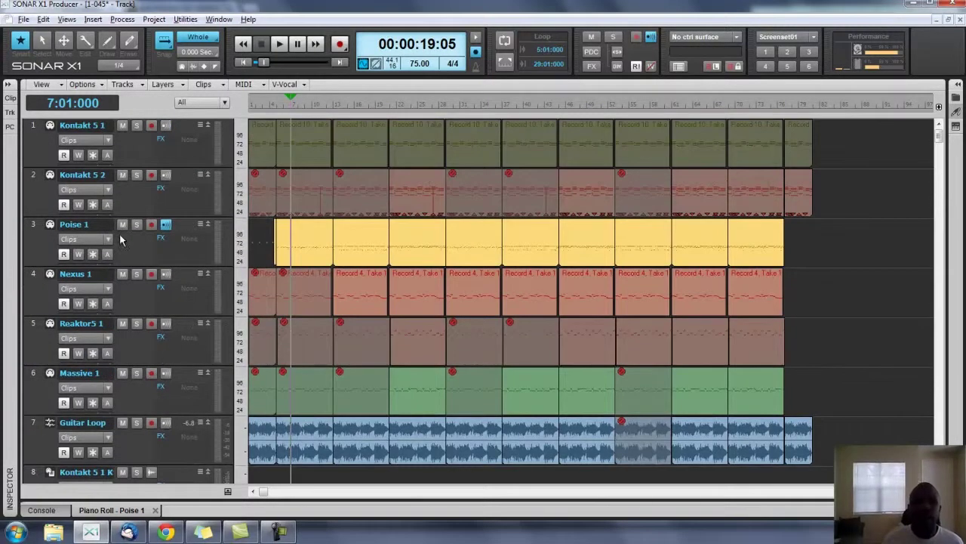
{"action": "left_click_drag", "start_coordinate": [54, 228], "coordinate": [53, 426]}
{"action": "scroll", "coordinate": [53, 427], "scroll_direction": "down", "scroll_amount": 5}
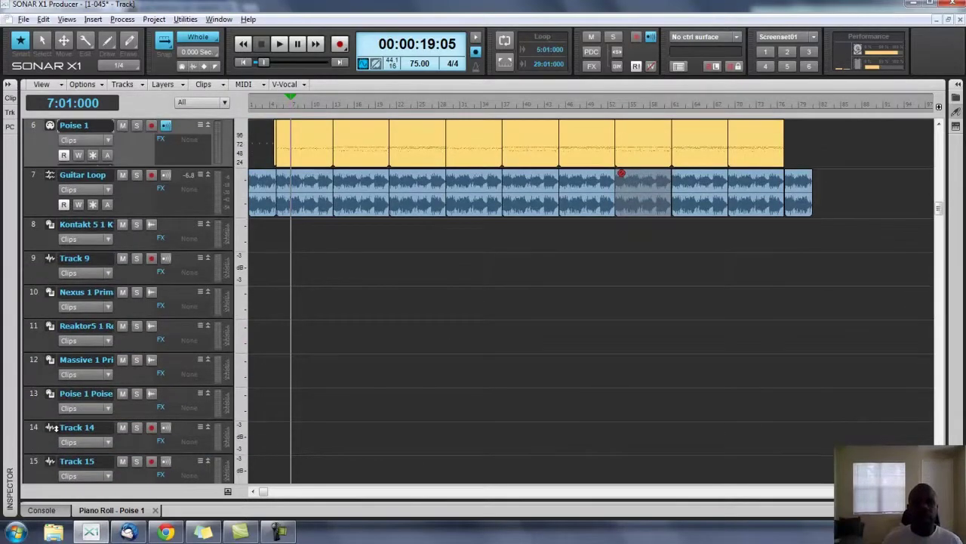
{"action": "scroll", "coordinate": [53, 427], "scroll_direction": "up", "scroll_amount": 5}
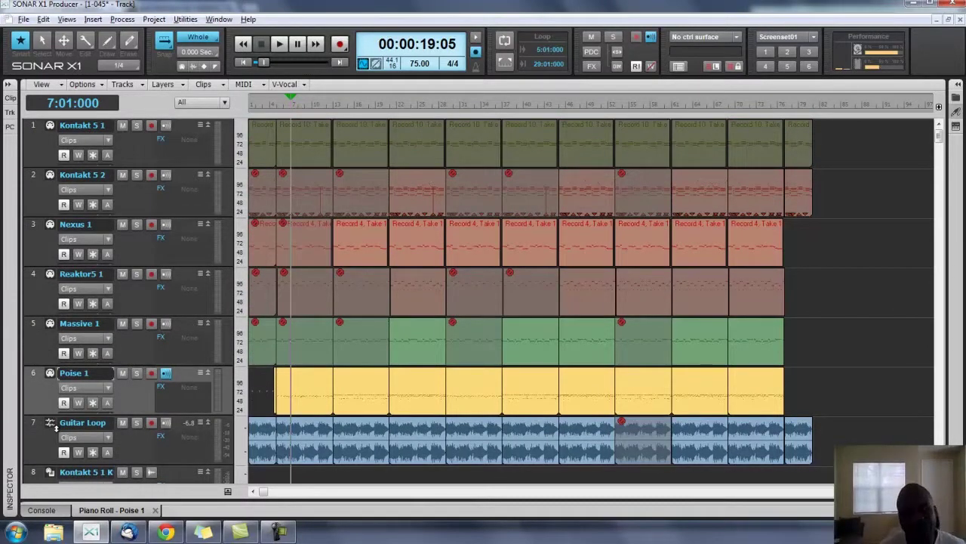
Step: Try moving the Poise 1 MIDI track back up the track list, and return it below Massive 1
{"action": "left_click_drag", "start_coordinate": [49, 376], "coordinate": [47, 160]}
{"action": "scroll", "coordinate": [36, 303], "scroll_direction": "down", "scroll_amount": 4}
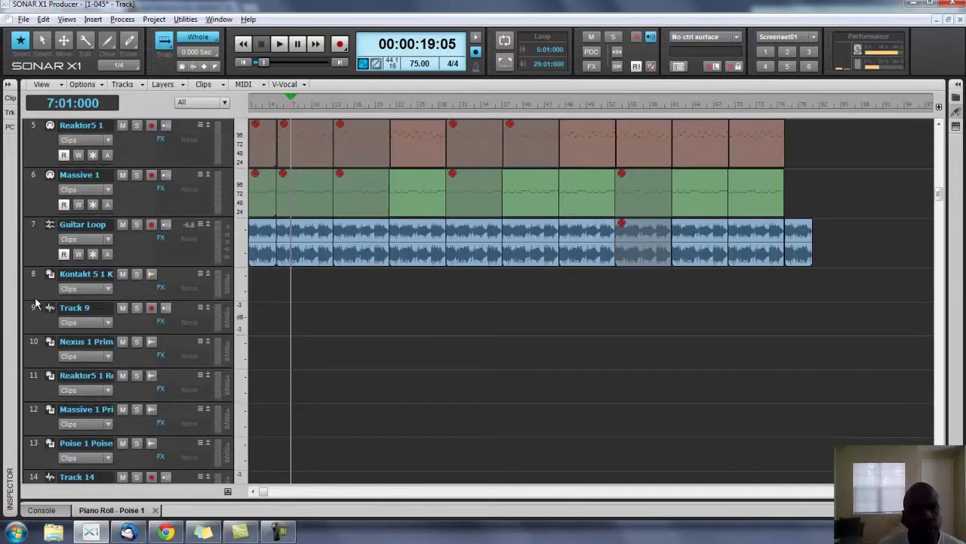
{"action": "scroll", "coordinate": [35, 303], "scroll_direction": "down", "scroll_amount": 7}
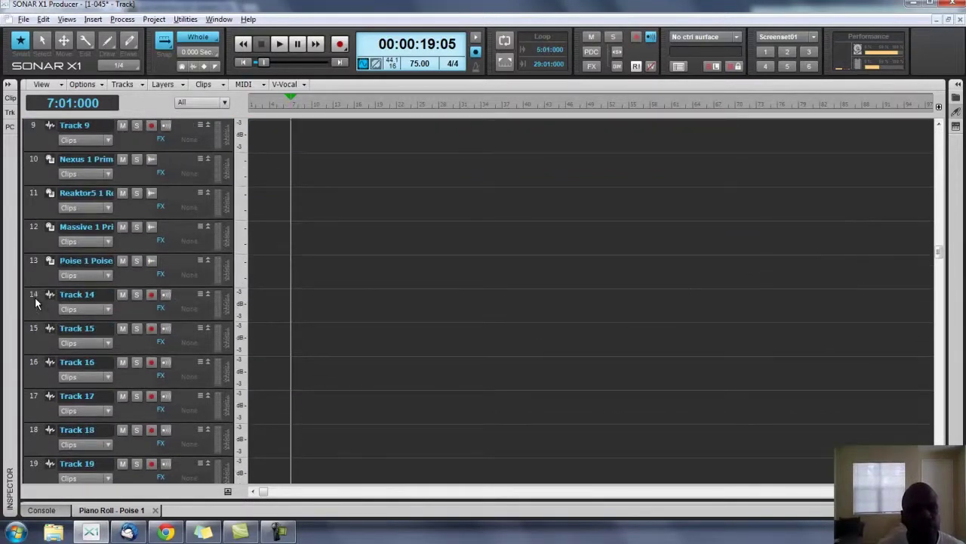
{"action": "scroll", "coordinate": [35, 302], "scroll_direction": "up", "scroll_amount": 4}
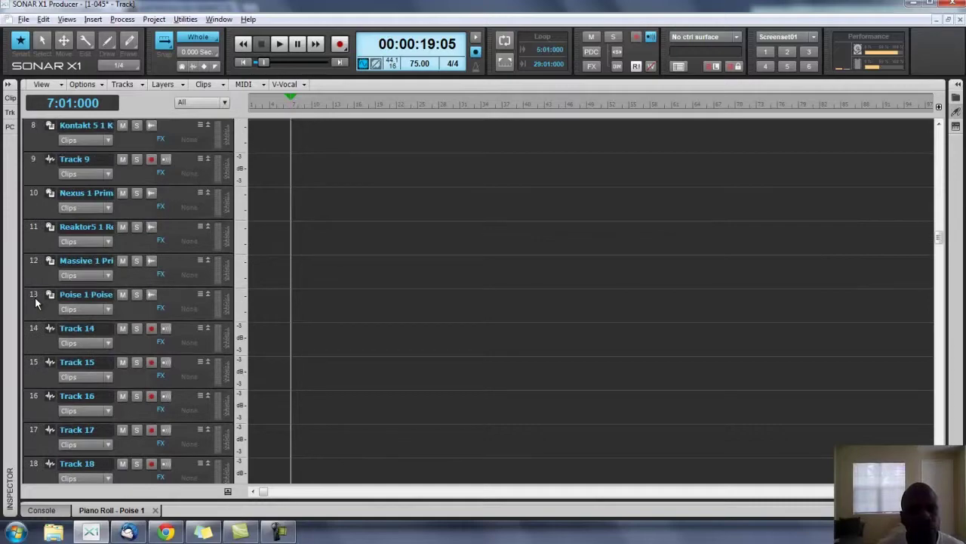
{"action": "scroll", "coordinate": [35, 297], "scroll_direction": "up", "scroll_amount": 7}
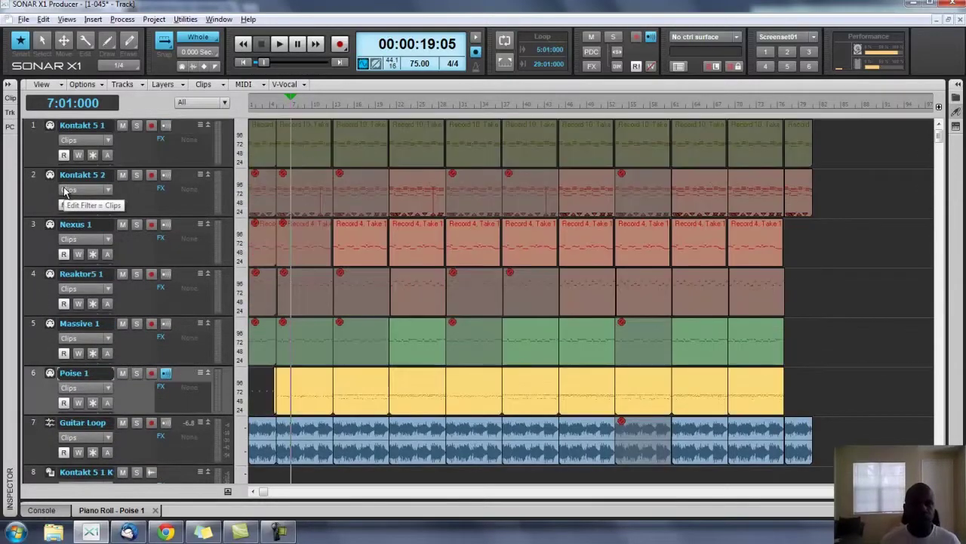
Step: Solo the Kontakt 5 1 synth output track and play the song from the beginning
{"action": "scroll", "coordinate": [68, 229], "scroll_direction": "down", "scroll_amount": 1}
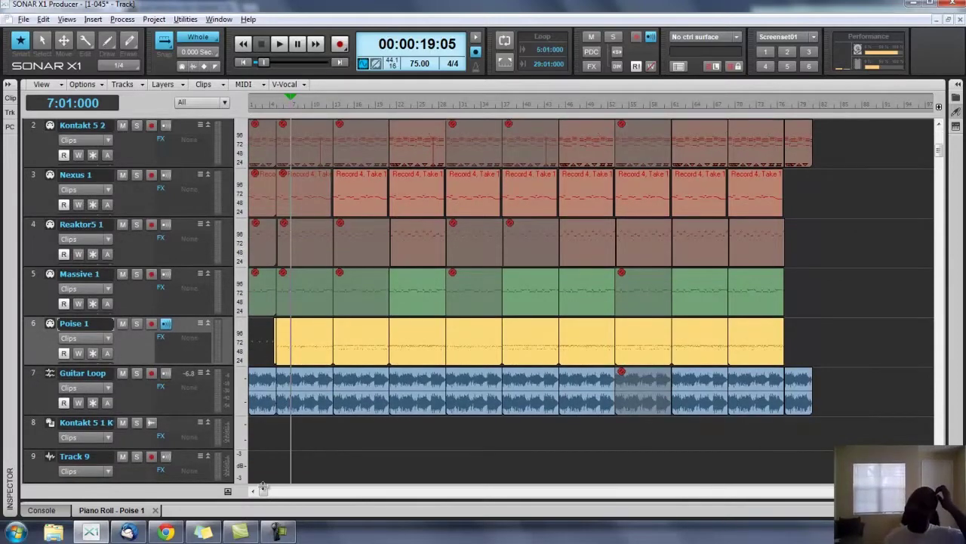
{"action": "scroll", "coordinate": [128, 311], "scroll_direction": "down", "scroll_amount": 4}
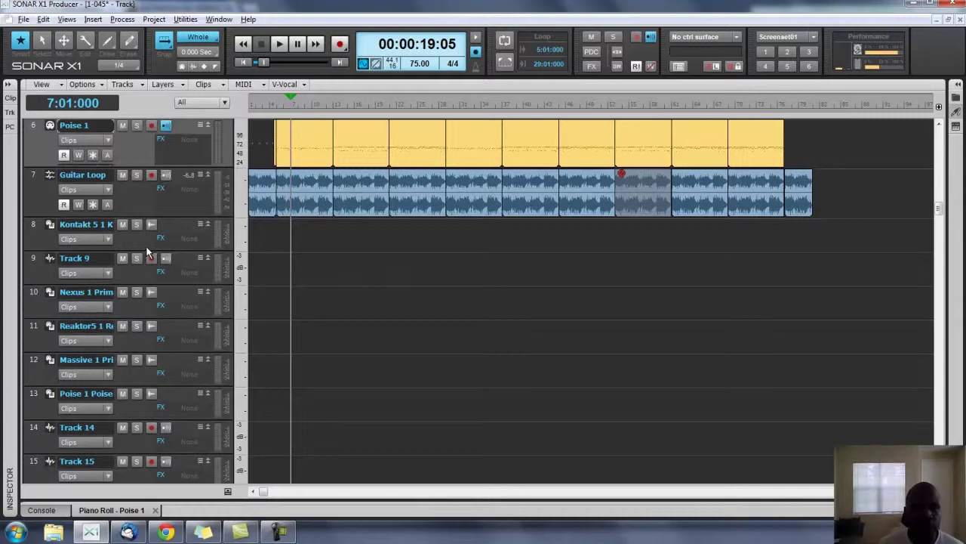
{"action": "left_click", "coordinate": [149, 247]}
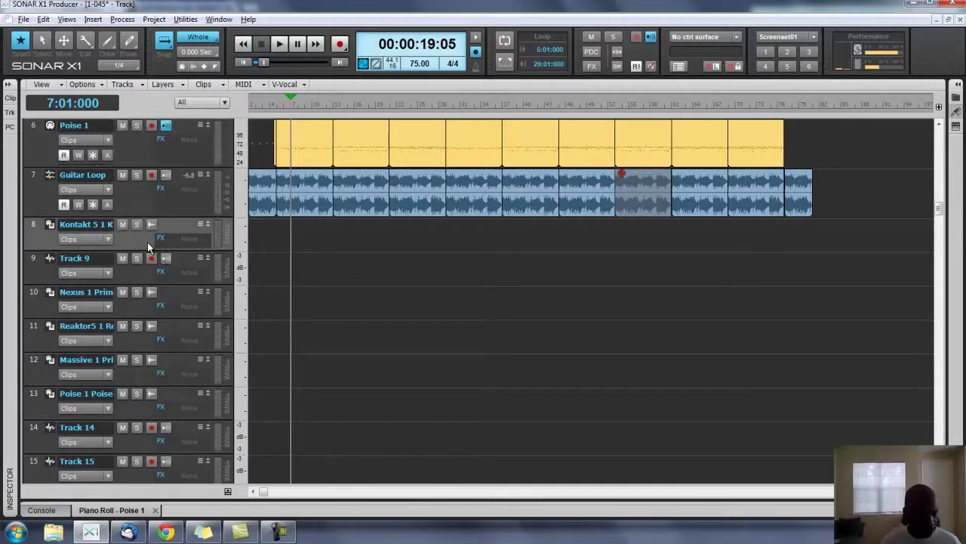
{"action": "key", "text": "w"}
{"action": "left_click", "coordinate": [136, 225]}
{"action": "key", "text": "space"}
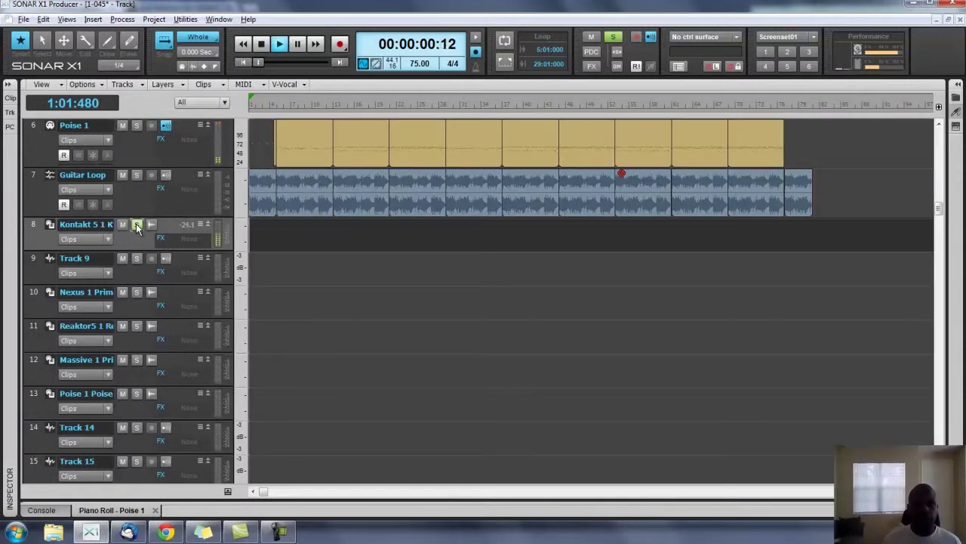
Step: Stop playback and rename the Kontakt 5 1 synth output track as Arp Keys
{"action": "key", "text": "space"}
{"action": "double_click", "coordinate": [84, 224]}
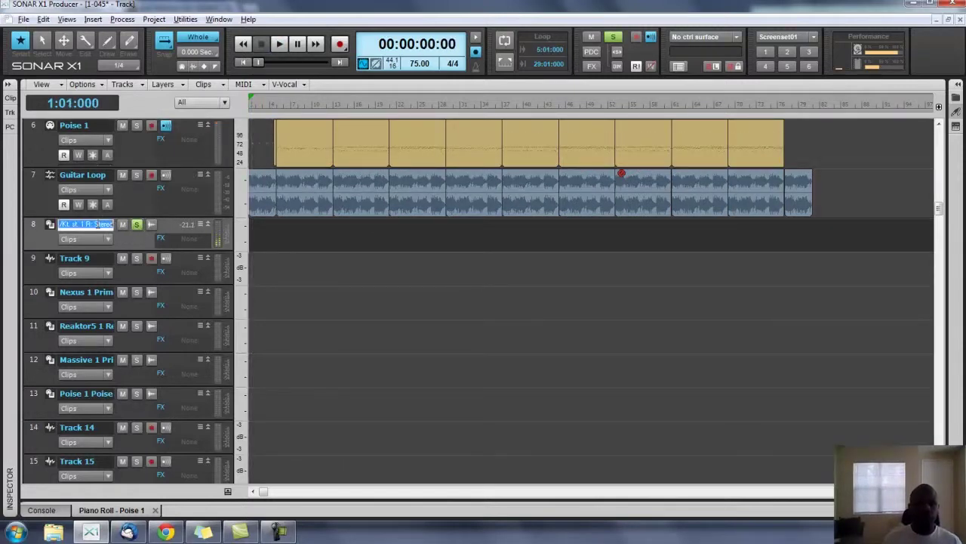
{"action": "type", "text": "Ai"}
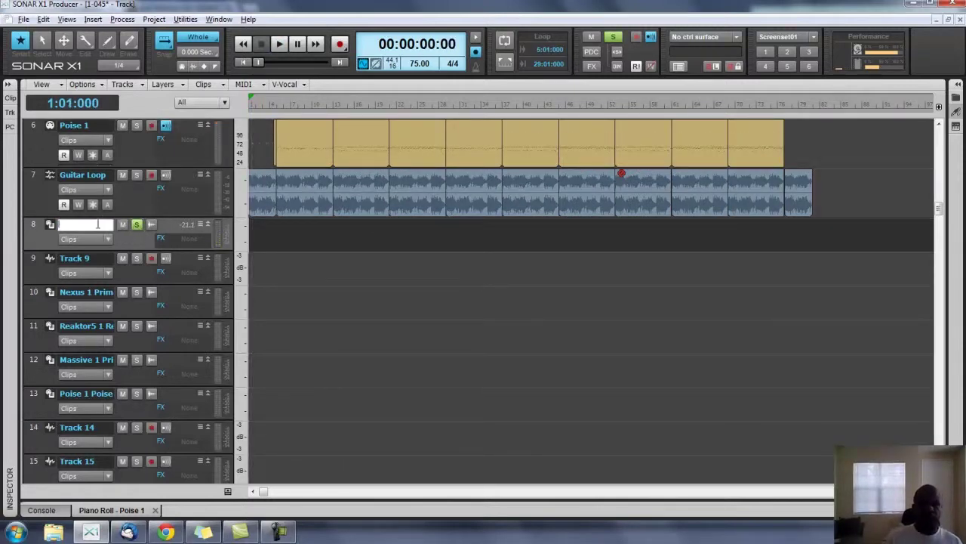
{"action": "type", "text": "p Keys"}
{"action": "key", "text": "Return"}
Step: Rename the empty Track 9 below the Arp Keys track as Keys
{"action": "left_click", "coordinate": [80, 258]}
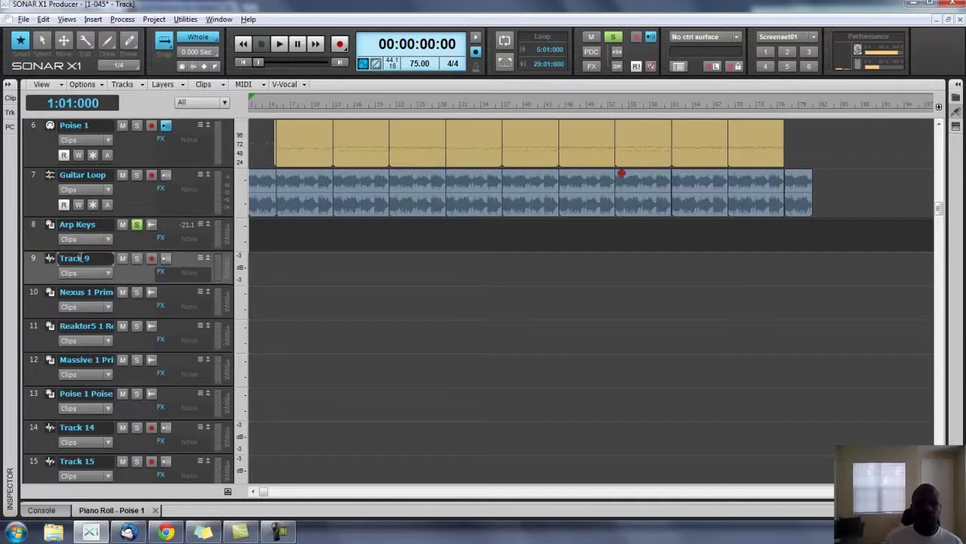
{"action": "double_click", "coordinate": [80, 257]}
{"action": "type", "text": "Keys"}
{"action": "key", "text": "Return"}
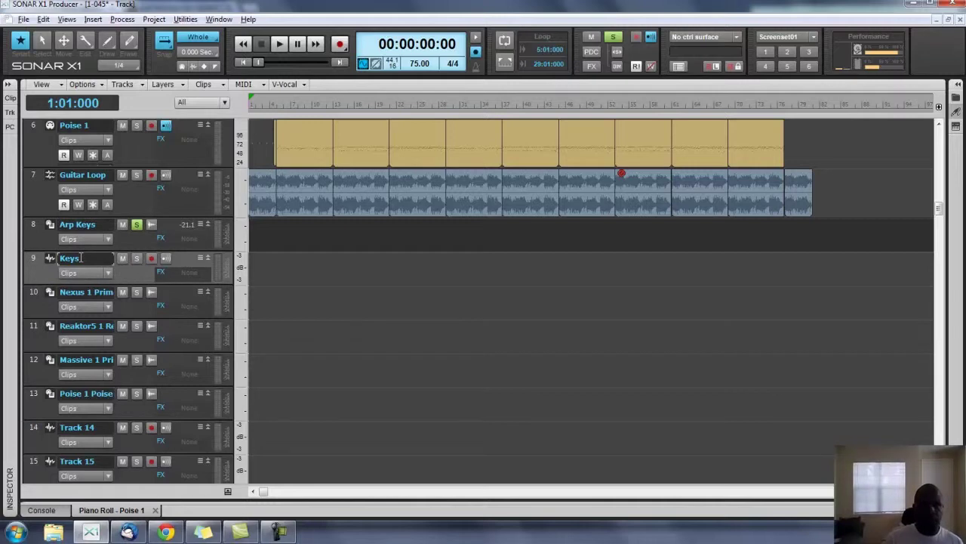
Step: Shorten the Arp Keys track's name to Arp and turn off its solo
{"action": "left_click", "coordinate": [89, 224]}
{"action": "double_click", "coordinate": [93, 225]}
{"action": "left_click", "coordinate": [92, 224]}
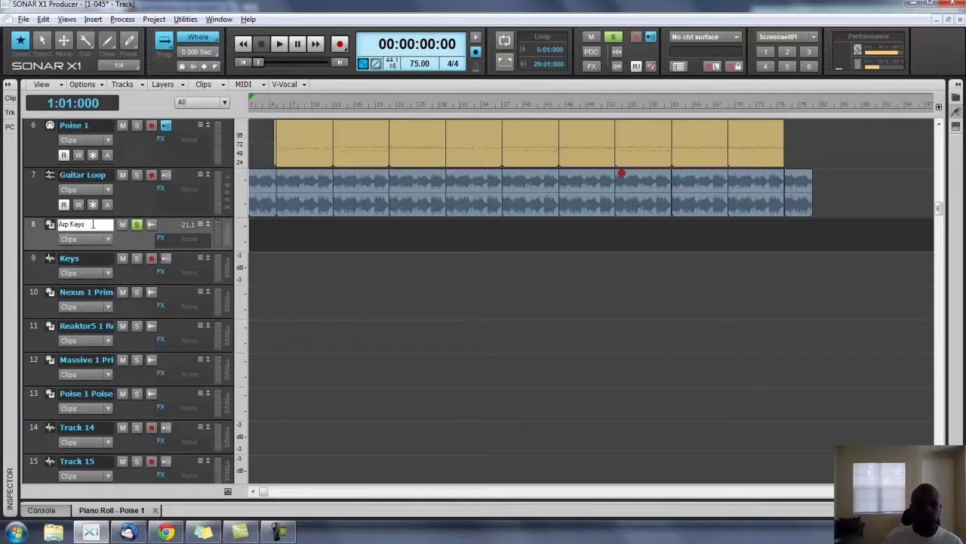
{"action": "key", "text": "Return"}
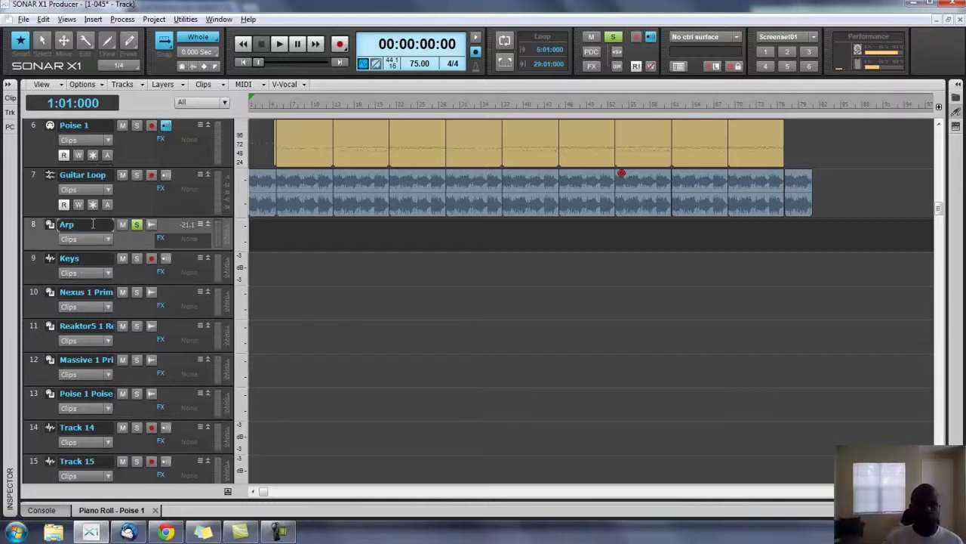
{"action": "left_click", "coordinate": [136, 224]}
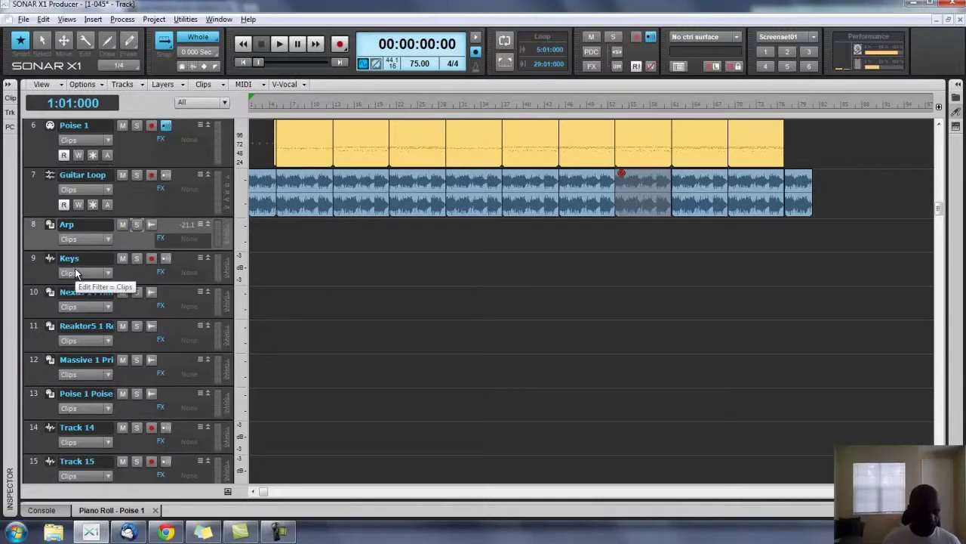
Step: Show the track inspector and route the Arp track's output to the Master bus
{"action": "key", "text": "i"}
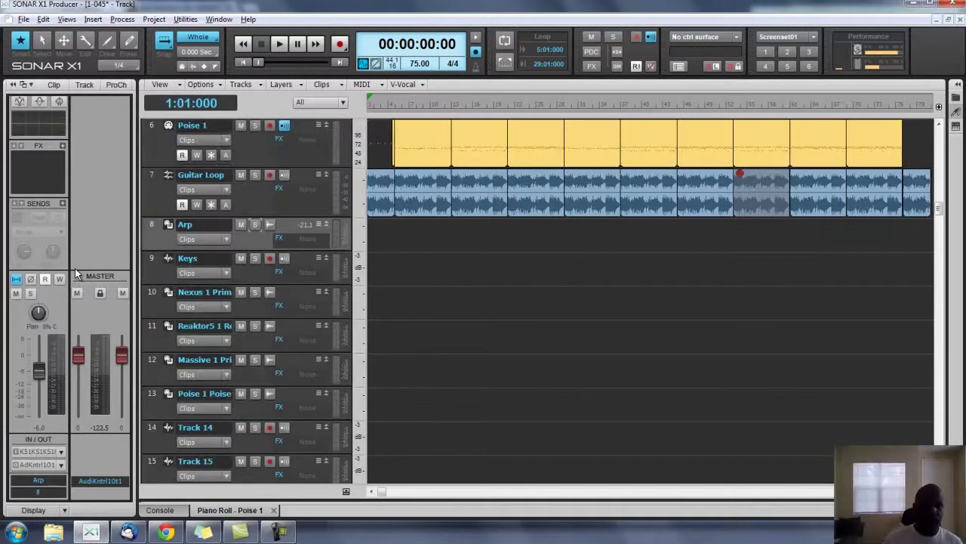
{"action": "left_click", "coordinate": [59, 466]}
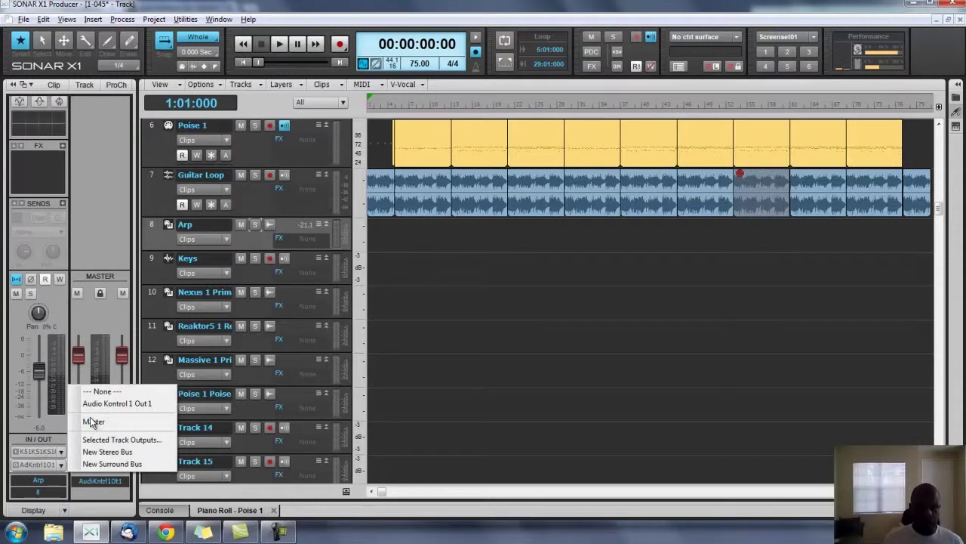
{"action": "left_click", "coordinate": [89, 419]}
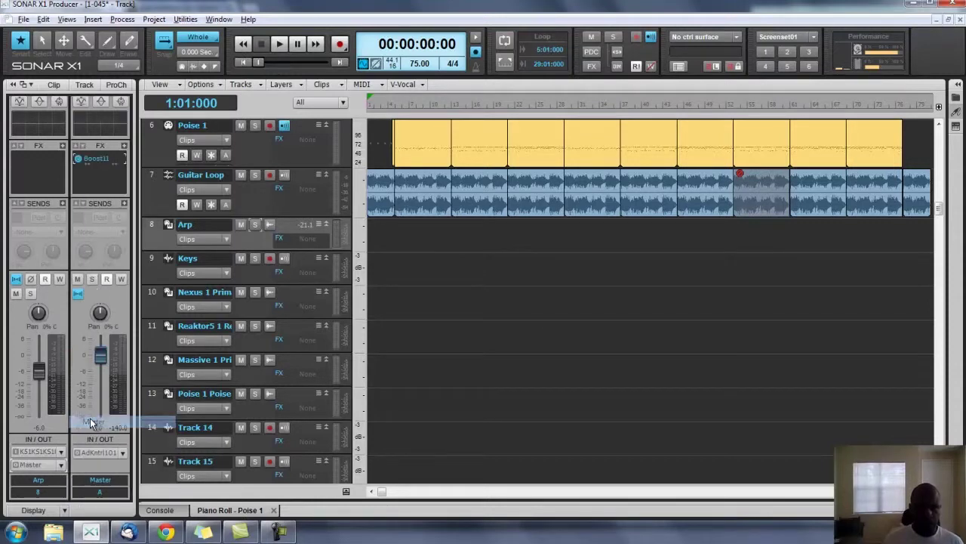
Step: Enlarge the tracks to reveal their output controls and route the Guitar Loop track to the Master bus
{"action": "left_click", "coordinate": [255, 201]}
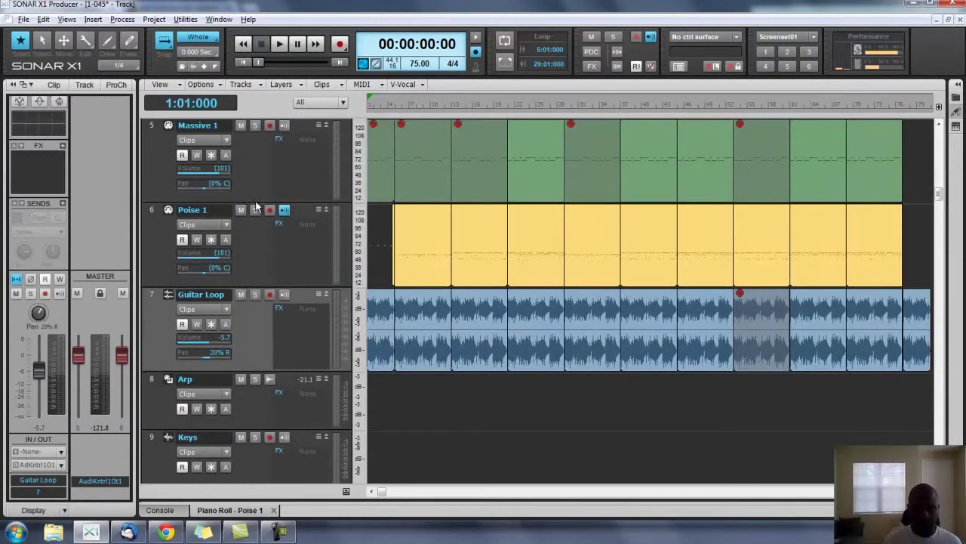
{"action": "scroll", "coordinate": [255, 201], "scroll_direction": "down", "scroll_amount": 1}
{"action": "scroll", "coordinate": [255, 201], "scroll_direction": "up", "scroll_amount": 1}
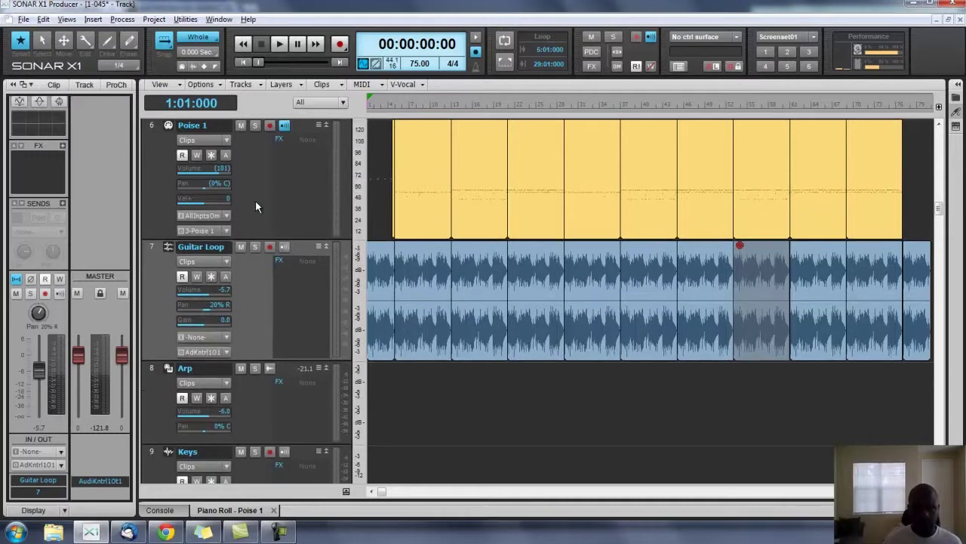
{"action": "left_click", "coordinate": [227, 351]}
{"action": "left_click", "coordinate": [304, 395]}
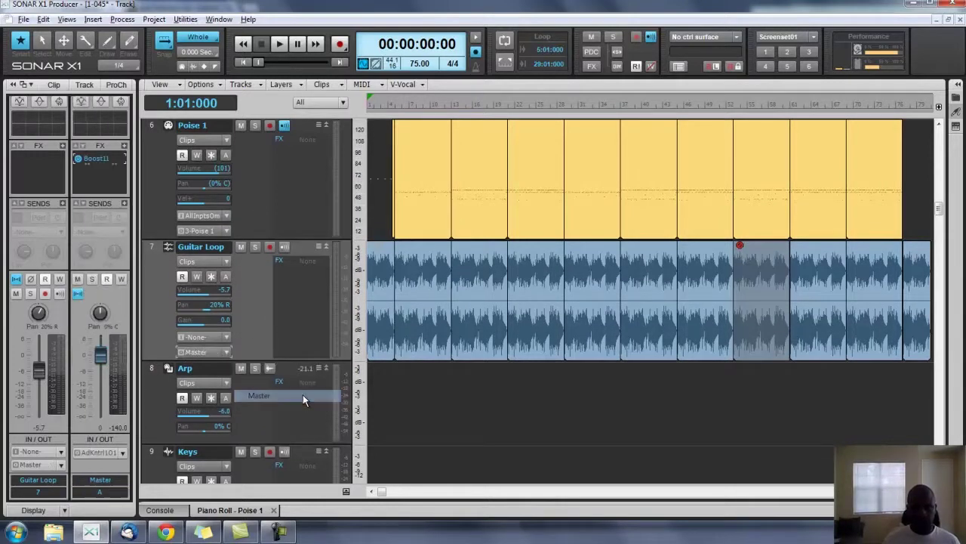
Step: Route the Nexus 1 and Reaktor5 1 synth output tracks to the Master bus, with the Keys track also on Master
{"action": "scroll", "coordinate": [304, 399], "scroll_direction": "down", "scroll_amount": 1}
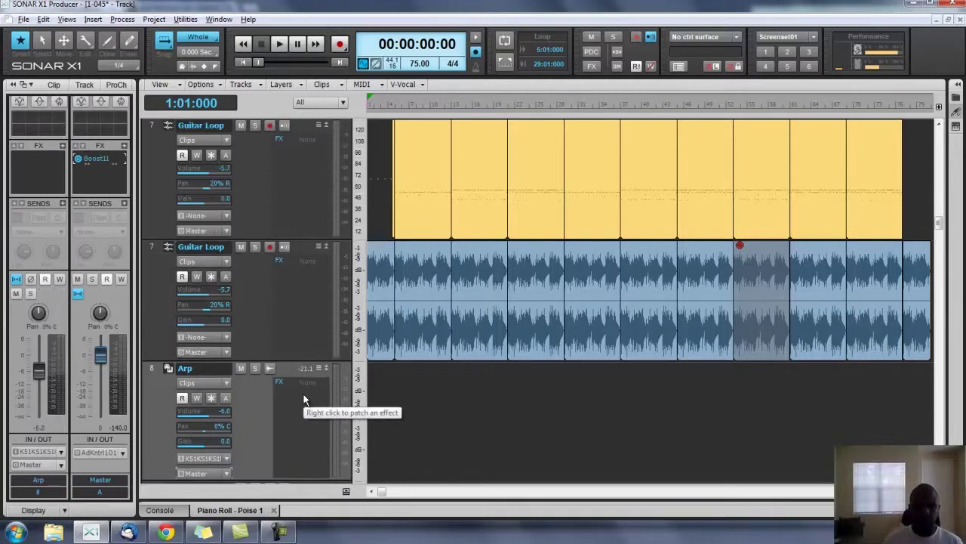
{"action": "left_click", "coordinate": [226, 435]}
{"action": "left_click", "coordinate": [304, 392]}
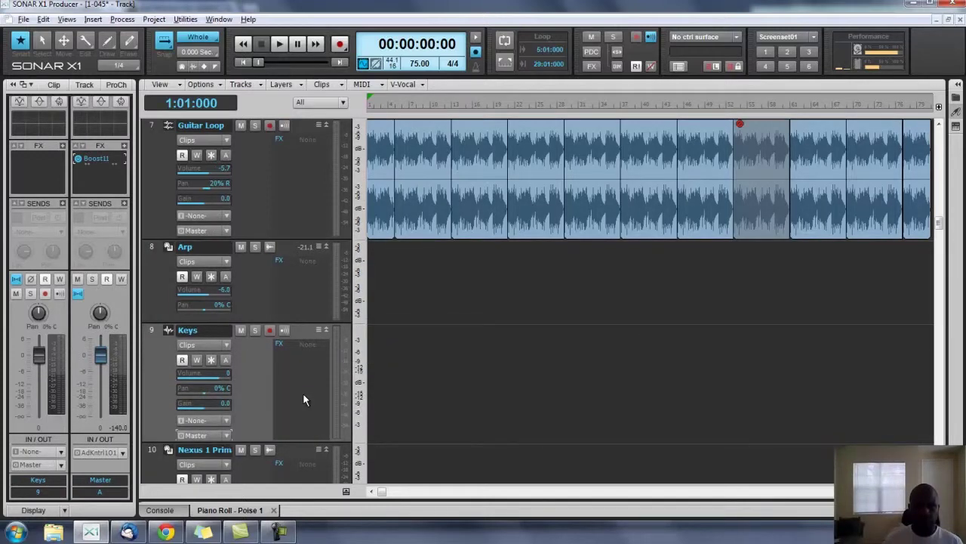
{"action": "scroll", "coordinate": [302, 392], "scroll_direction": "down", "scroll_amount": 1}
{"action": "left_click", "coordinate": [226, 397]}
{"action": "left_click", "coordinate": [304, 398]}
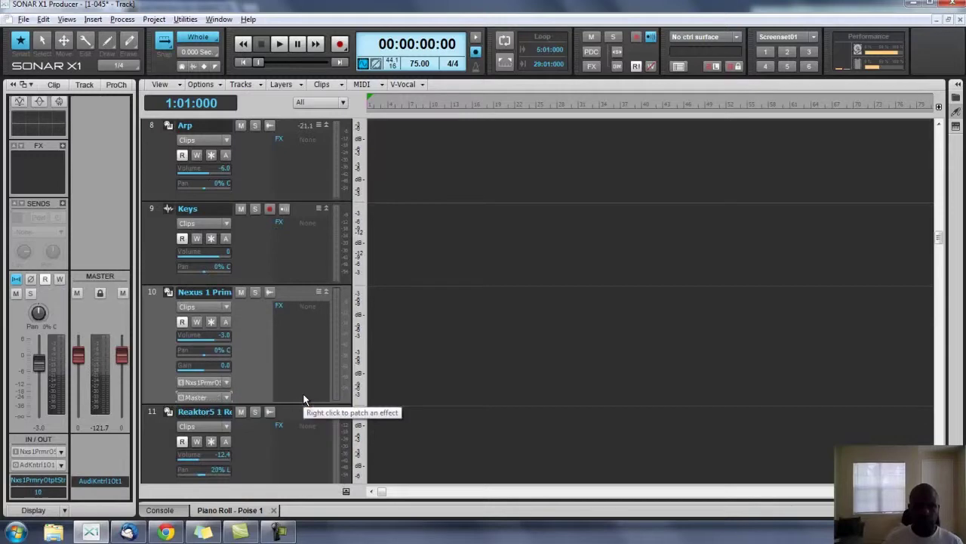
{"action": "scroll", "coordinate": [303, 392], "scroll_direction": "down", "scroll_amount": 1}
{"action": "left_click", "coordinate": [226, 397]}
{"action": "left_click", "coordinate": [304, 398]}
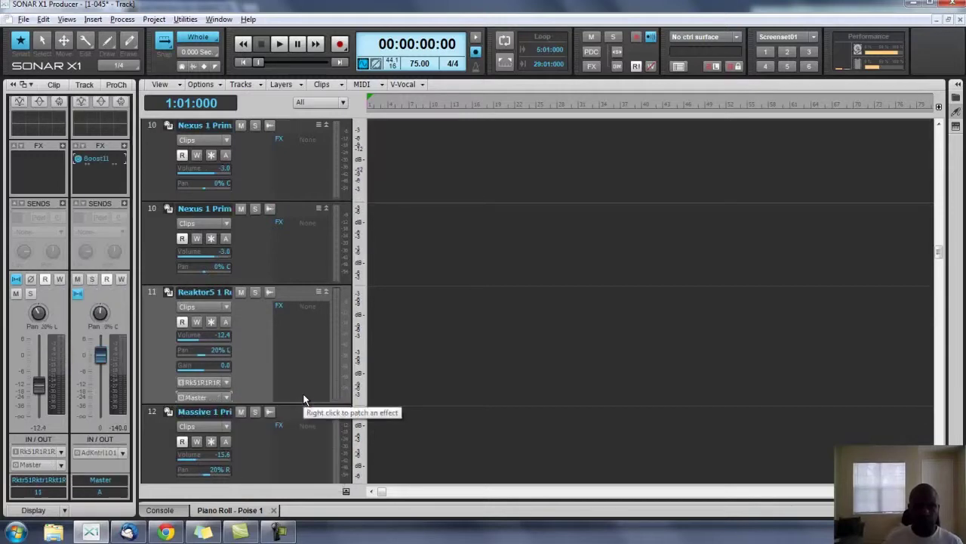
Step: Route the Massive 1 and Poise 1 synth output tracks to the Master bus
{"action": "scroll", "coordinate": [303, 393], "scroll_direction": "down", "scroll_amount": 1}
{"action": "left_click", "coordinate": [227, 397]}
{"action": "left_click", "coordinate": [304, 398]}
{"action": "scroll", "coordinate": [303, 392], "scroll_direction": "down", "scroll_amount": 1}
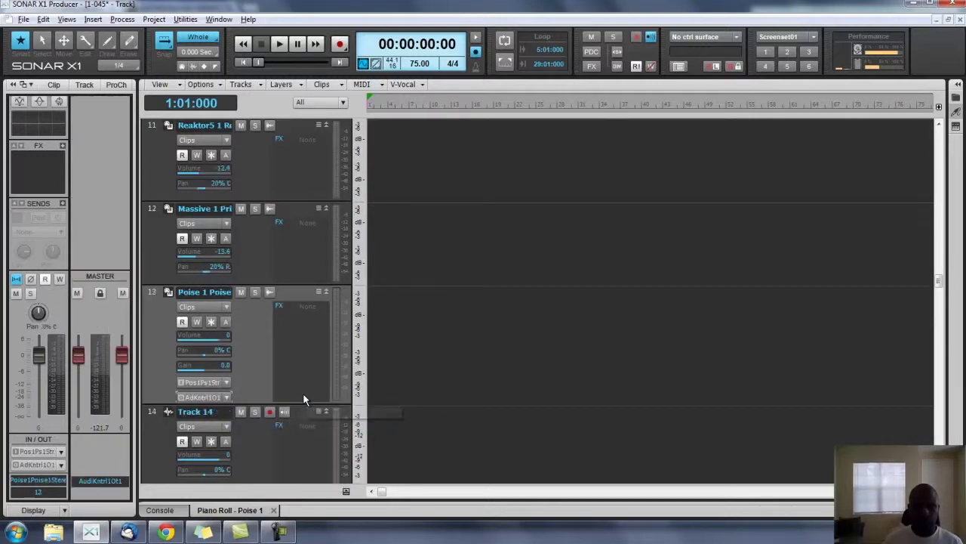
{"action": "left_click", "coordinate": [226, 397]}
{"action": "left_click", "coordinate": [304, 399]}
Step: Shrink all track heights and set the Keys track's input to Kontakt 5 1's Kt. aux 1/Kt. aux 1 R: Stereo
{"action": "scroll", "coordinate": [302, 392], "scroll_direction": "down", "scroll_amount": 1}
{"action": "scroll", "coordinate": [303, 392], "scroll_direction": "down", "scroll_amount": 7}
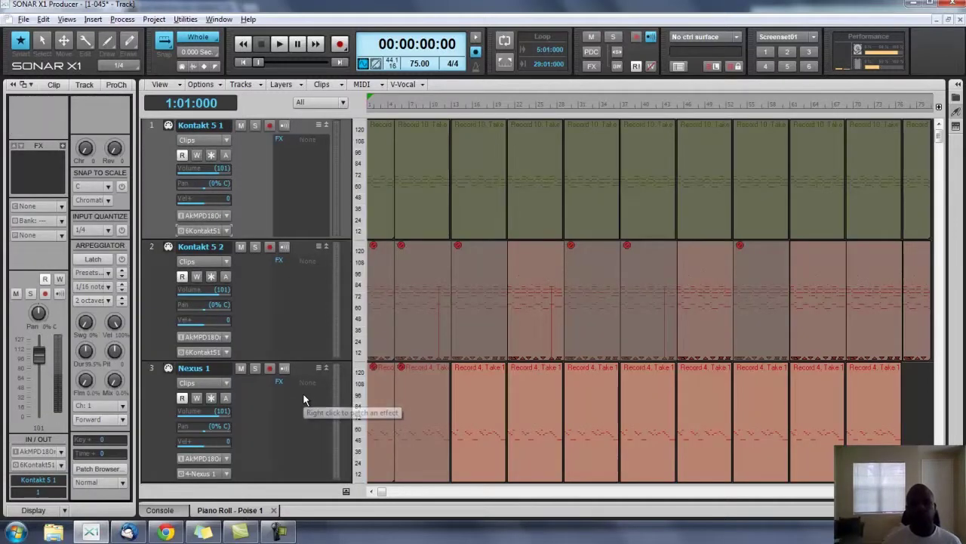
{"action": "key", "text": "ctrl+Down"}
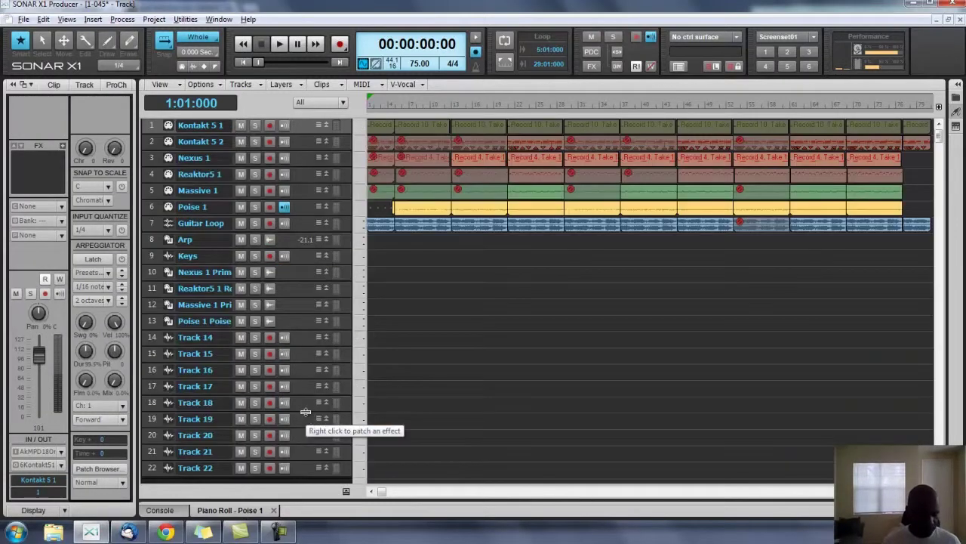
{"action": "left_click", "coordinate": [294, 239]}
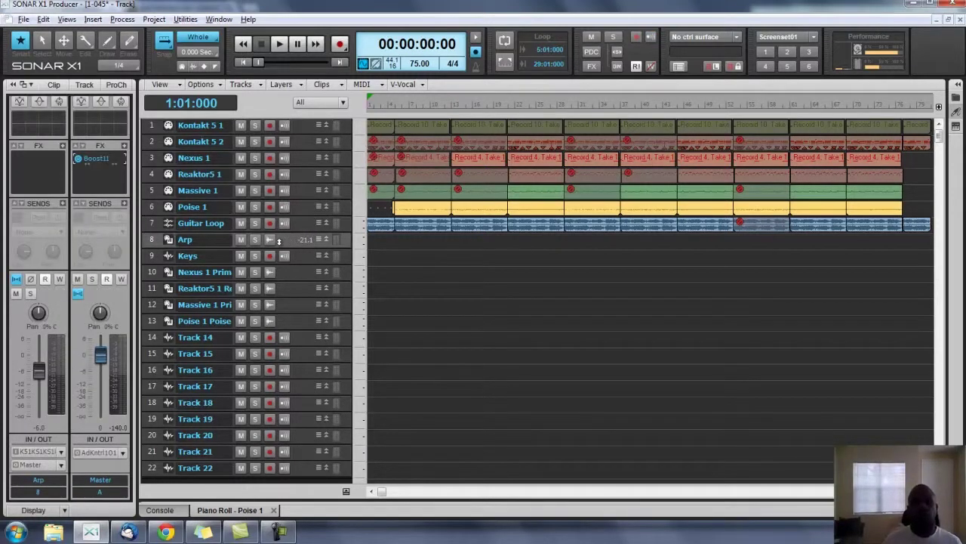
{"action": "left_click", "coordinate": [305, 258]}
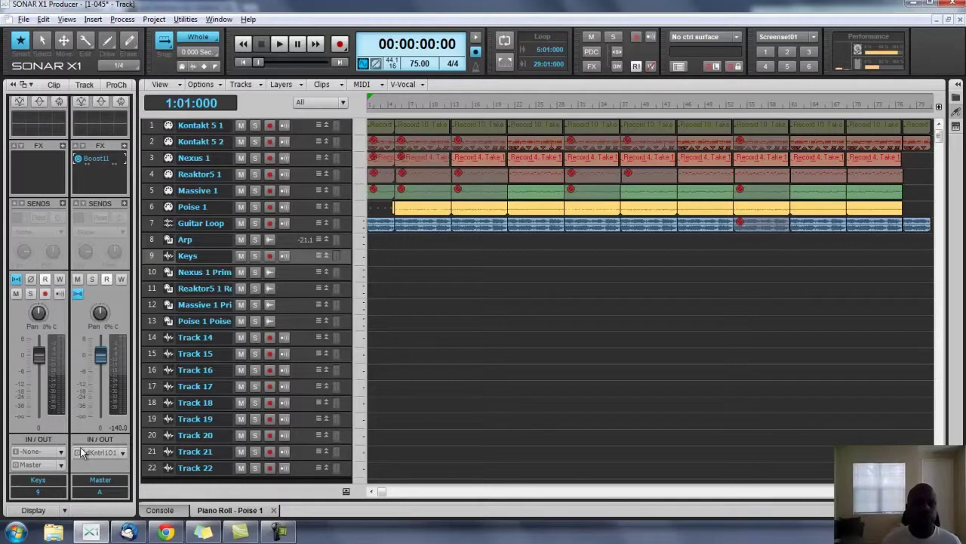
{"action": "left_click", "coordinate": [36, 451]}
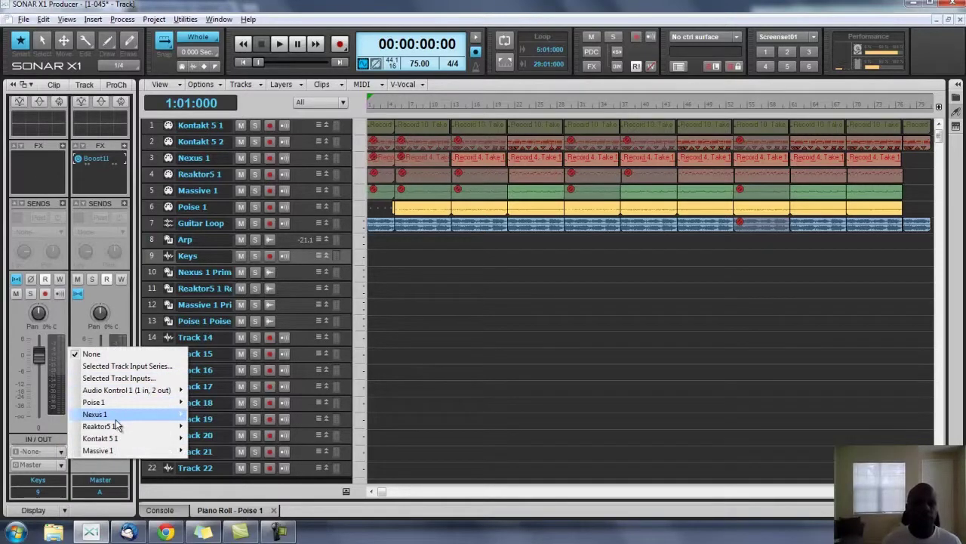
{"action": "mouse_move", "coordinate": [113, 438]}
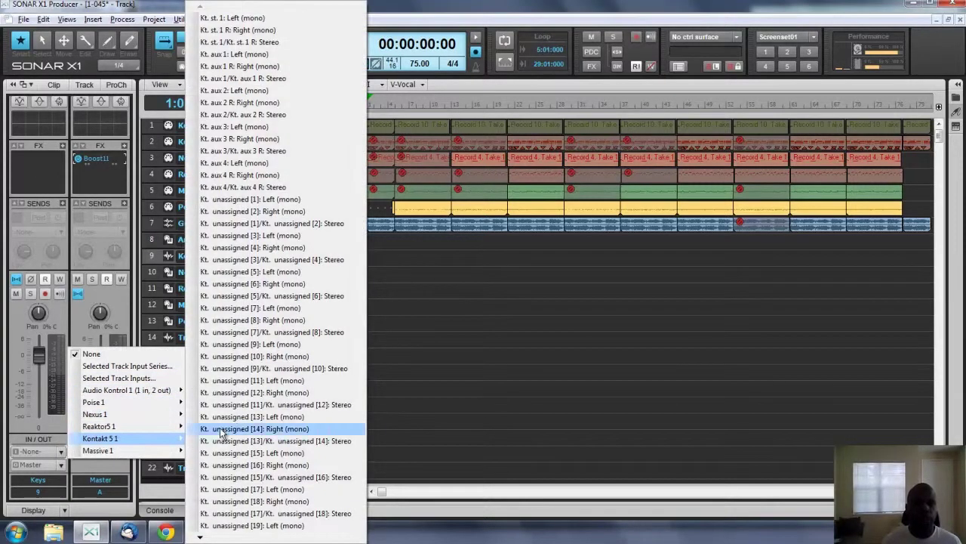
{"action": "left_click", "coordinate": [246, 78]}
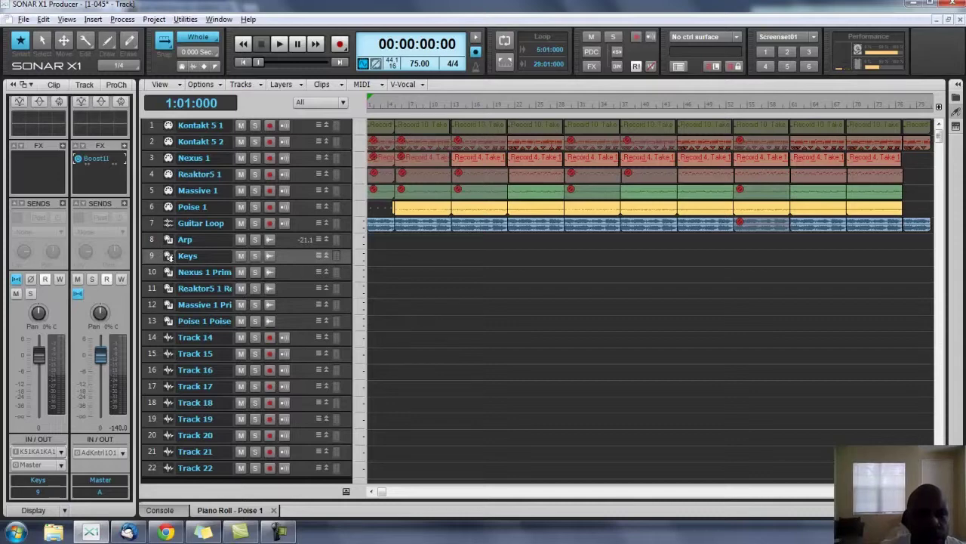
Step: Set Track 14's input to the Poise 2: Stereo output of the Poise 1 synth
{"action": "left_click", "coordinate": [299, 342]}
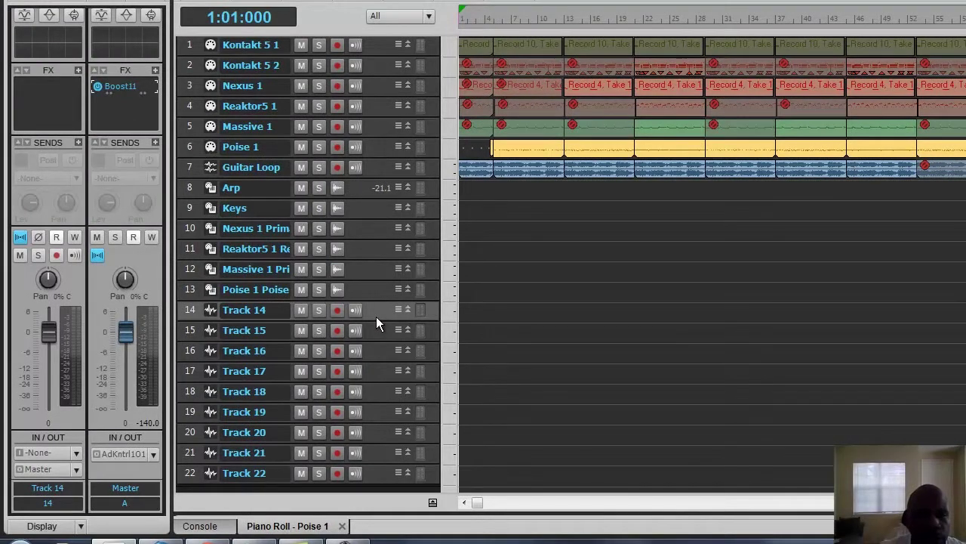
{"action": "left_click", "coordinate": [75, 453]}
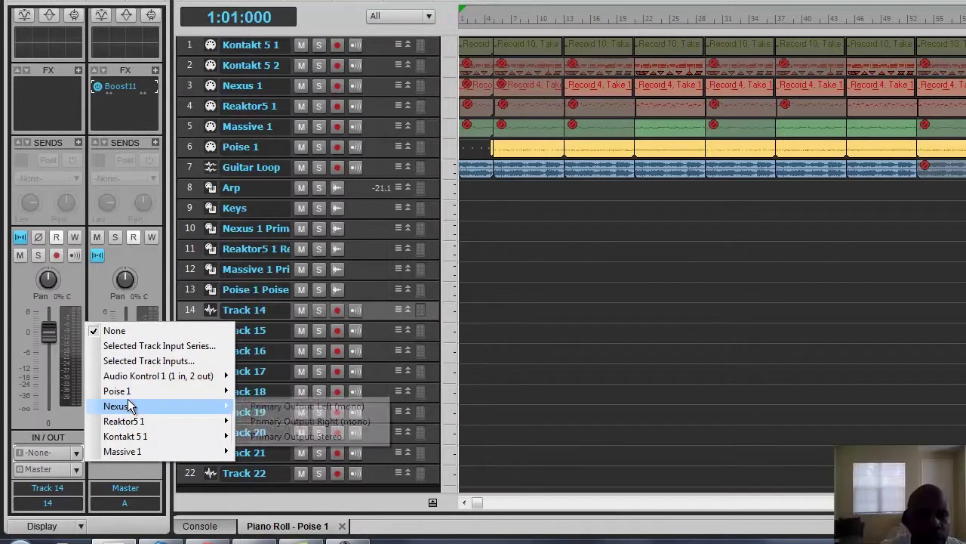
{"action": "mouse_move", "coordinate": [150, 395]}
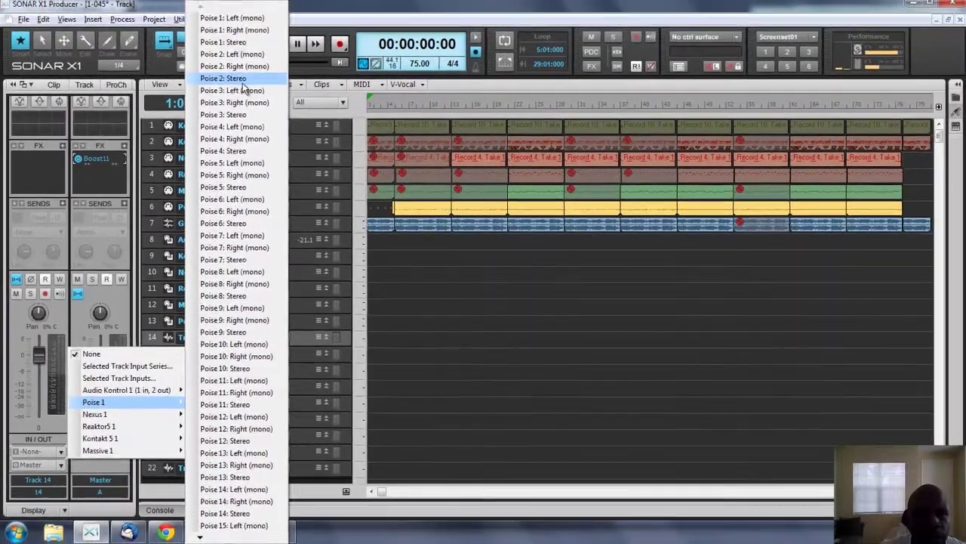
{"action": "left_click", "coordinate": [269, 43]}
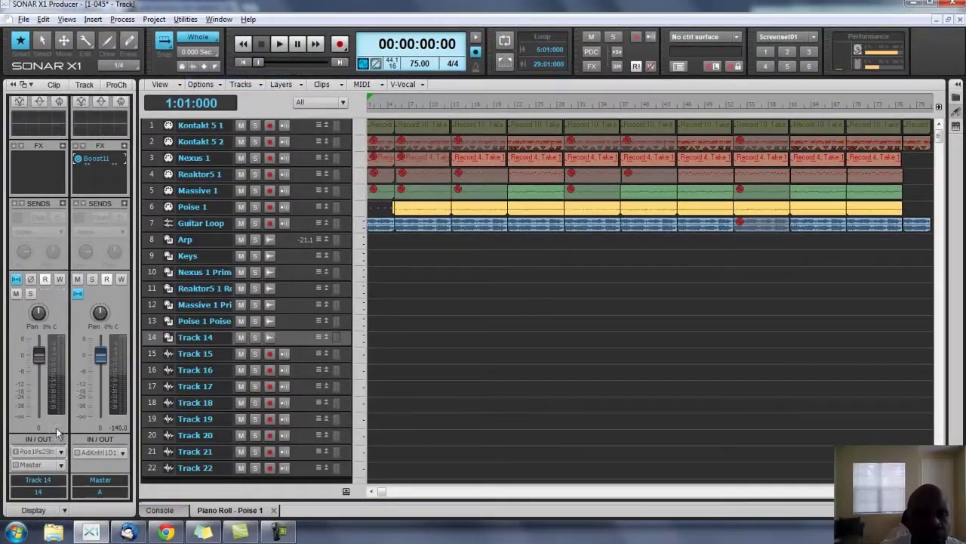
Step: Select Track 15, enlarge the tracks and switch the displayed track controls to I/O
{"action": "left_click", "coordinate": [306, 356]}
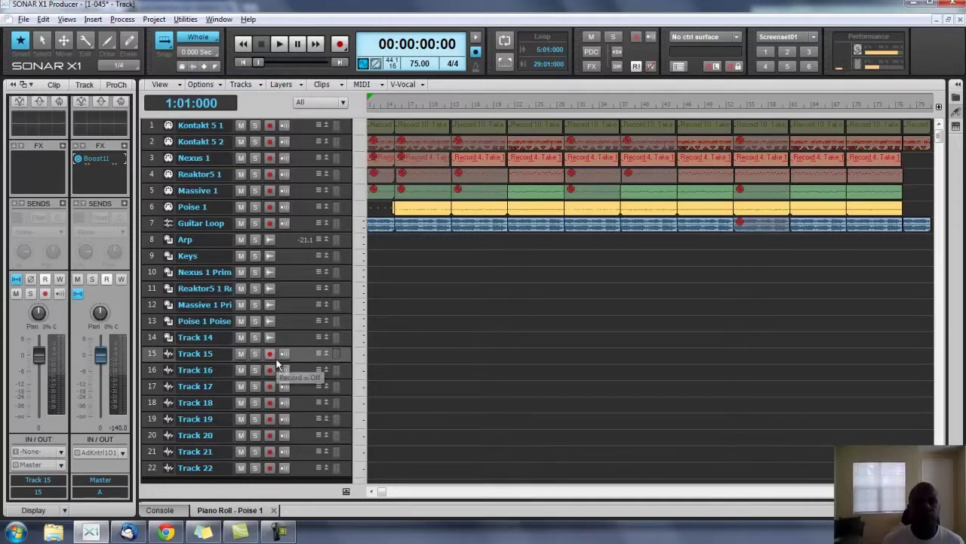
{"action": "scroll", "coordinate": [276, 357], "scroll_direction": "up", "scroll_amount": 3}
{"action": "scroll", "coordinate": [276, 363], "scroll_direction": "up", "scroll_amount": 3}
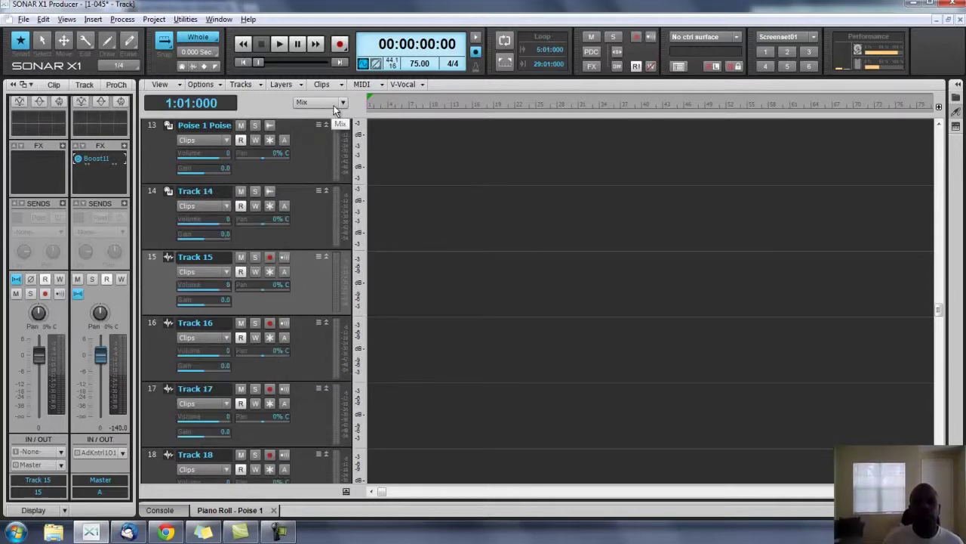
{"action": "scroll", "coordinate": [334, 104], "scroll_direction": "down", "scroll_amount": 2}
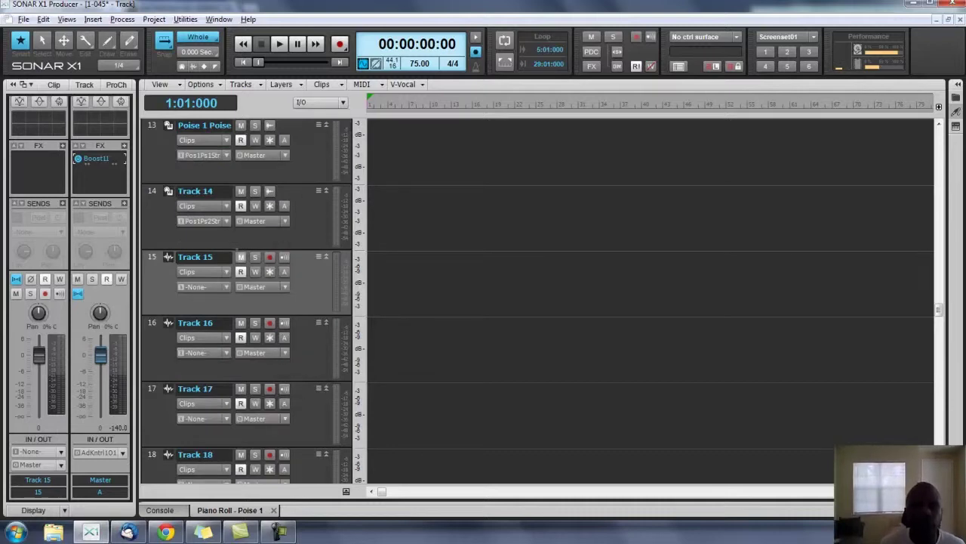
Step: Set Track 15's input to the Poise 3: Stereo output of the Poise 1 synth
{"action": "left_click", "coordinate": [200, 287]}
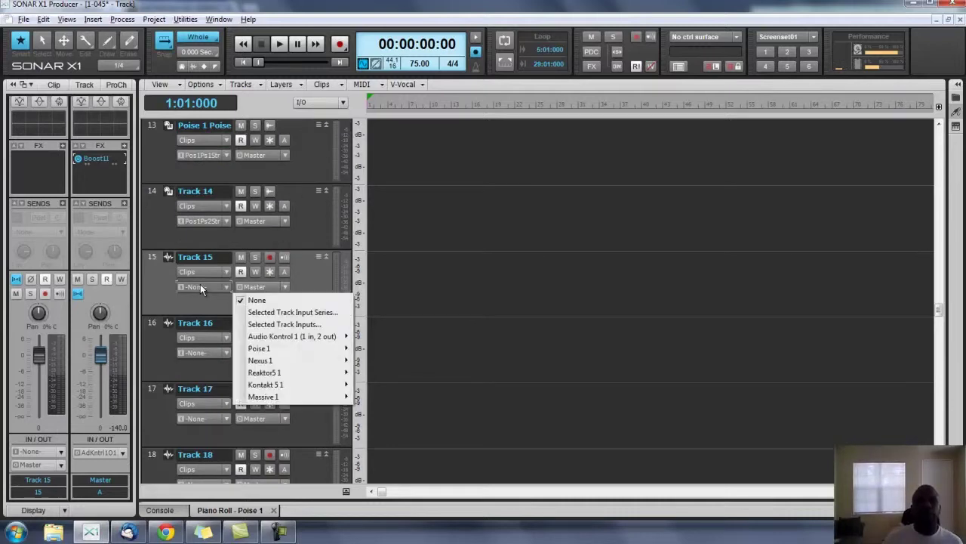
{"action": "key", "text": "Down"}
{"action": "key", "text": "Down"}
{"action": "key", "text": "Down"}
{"action": "key", "text": "Down"}
{"action": "key", "text": "Down"}
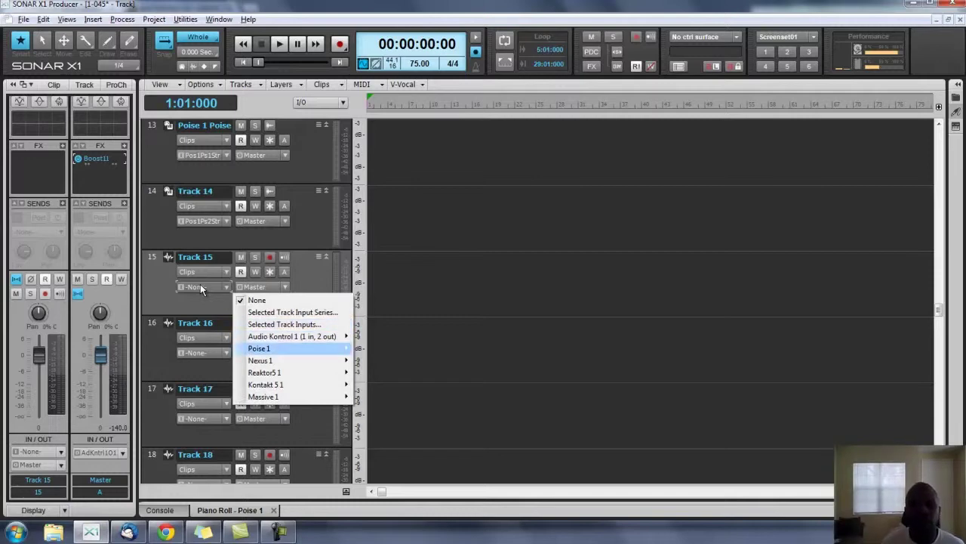
{"action": "key", "text": "Right"}
{"action": "key", "text": "Down"}
{"action": "key", "text": "Down"}
{"action": "key", "text": "Down"}
{"action": "key", "text": "Down"}
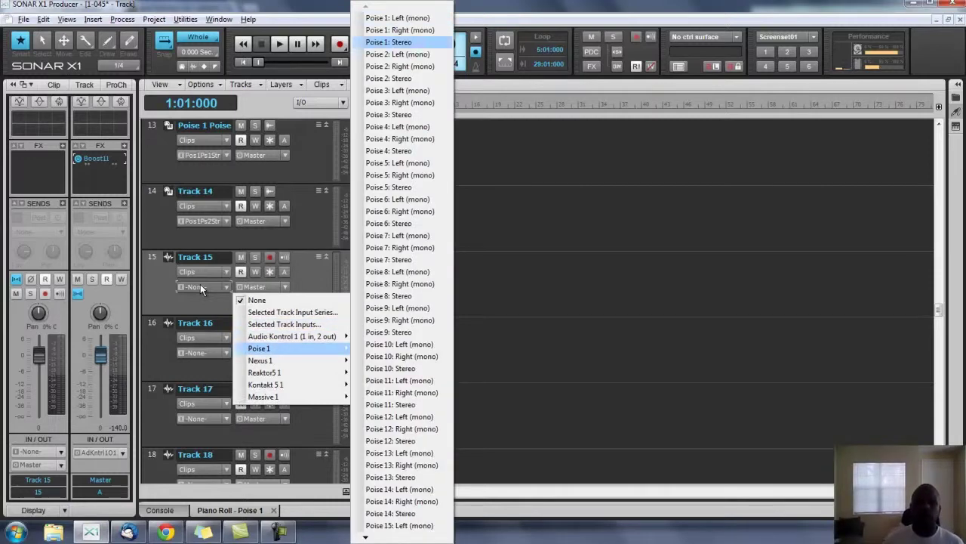
{"action": "key", "text": "Down"}
{"action": "key", "text": "Down"}
{"action": "key", "text": "Down"}
{"action": "key", "text": "Down"}
{"action": "key", "text": "Return"}
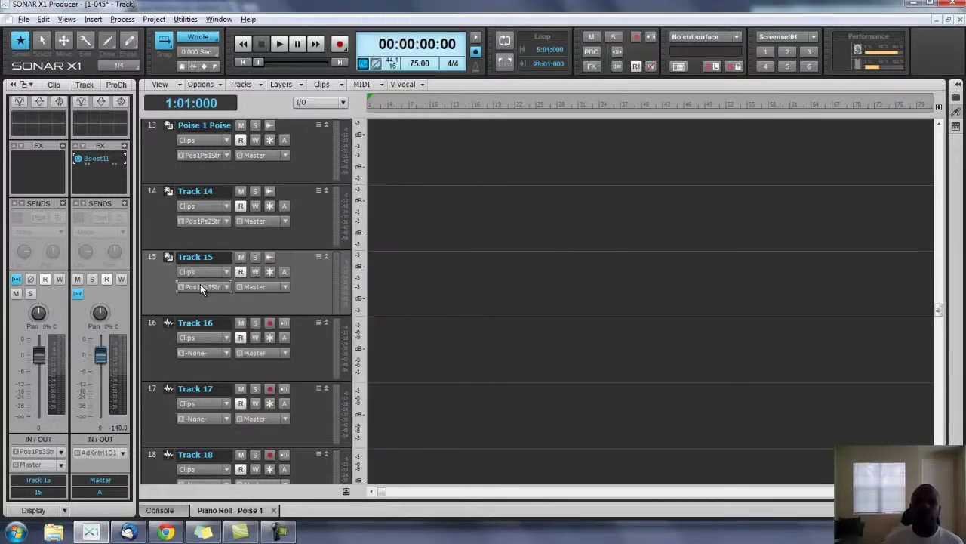
Step: Set Track 16's input to the Poise 4: Stereo output of the Poise 1 synth
{"action": "key", "text": "Down"}
{"action": "key", "text": "Return"}
{"action": "key", "text": "Down"}
{"action": "key", "text": "Down"}
{"action": "key", "text": "Down"}
{"action": "key", "text": "Down"}
{"action": "key", "text": "Right"}
{"action": "key", "text": "Down"}
{"action": "key", "text": "Down"}
{"action": "key", "text": "Down"}
{"action": "key", "text": "Down"}
{"action": "key", "text": "Down"}
{"action": "key", "text": "Down"}
{"action": "key", "text": "Down"}
{"action": "key", "text": "Down"}
{"action": "key", "text": "Down"}
{"action": "key", "text": "Down"}
{"action": "key", "text": "Down"}
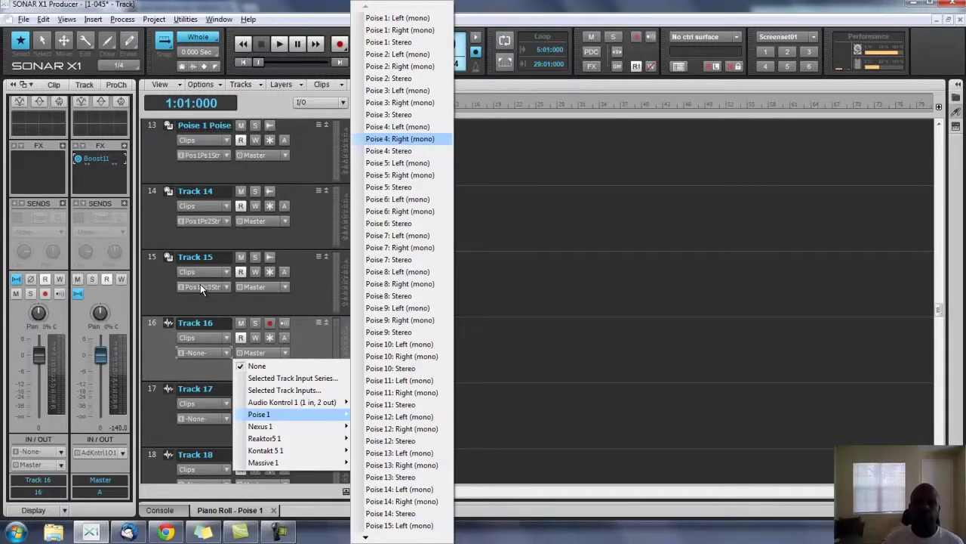
{"action": "key", "text": "Return"}
Step: Set Track 17's input to the Poise 5: Stereo output of the Poise 1 synth
{"action": "key", "text": "Down"}
{"action": "key", "text": "Return"}
{"action": "key", "text": "Down"}
{"action": "key", "text": "Down"}
{"action": "key", "text": "Down"}
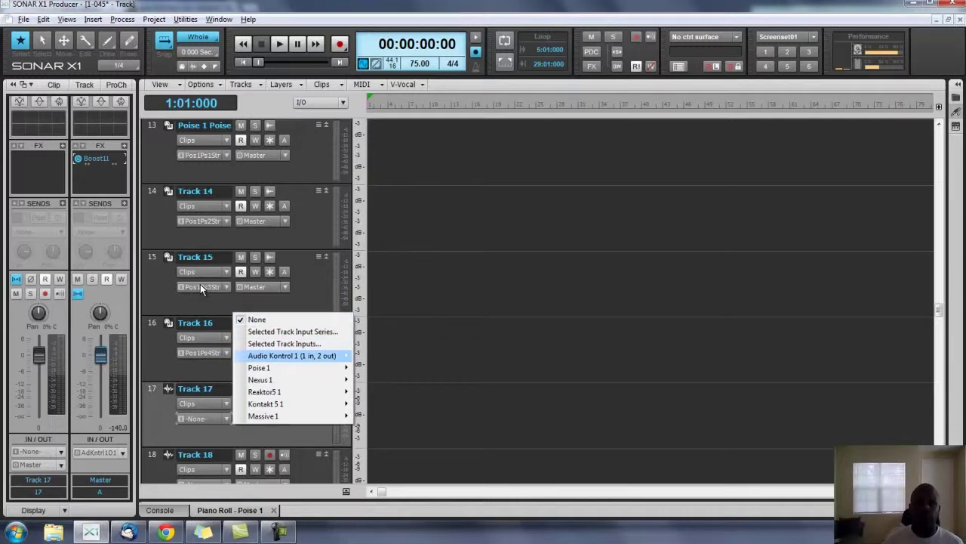
{"action": "key", "text": "Down"}
{"action": "key", "text": "Right"}
{"action": "key", "text": "Down"}
{"action": "key", "text": "Down"}
{"action": "key", "text": "Down"}
{"action": "key", "text": "Down"}
{"action": "key", "text": "Down"}
{"action": "key", "text": "Down"}
{"action": "key", "text": "Down"}
{"action": "key", "text": "Down"}
{"action": "key", "text": "Down"}
{"action": "key", "text": "Down"}
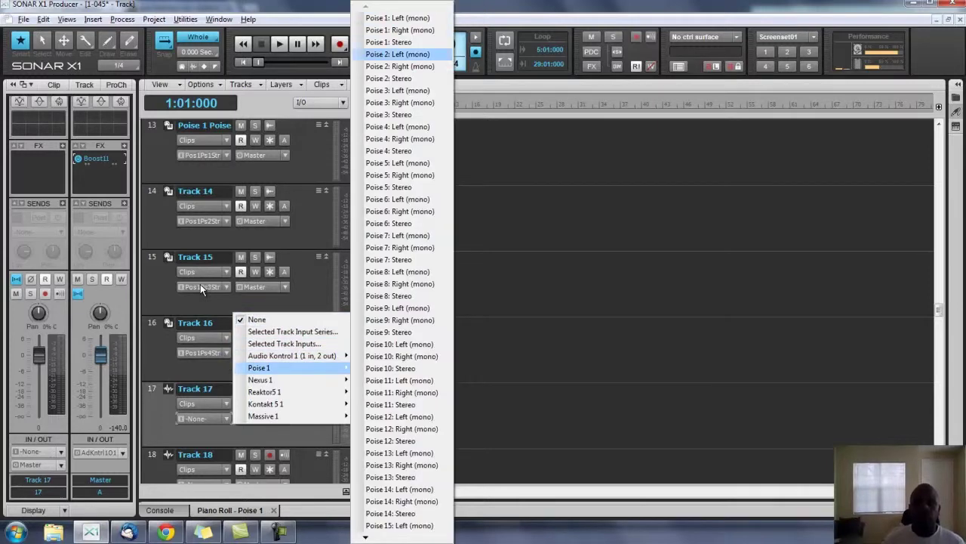
{"action": "key", "text": "Down"}
{"action": "key", "text": "Down"}
{"action": "key", "text": "Down"}
{"action": "key", "text": "Down"}
{"action": "key", "text": "Return"}
Step: Set Track 18's input to the Poise 6: Stereo output of the Poise 1 synth
{"action": "key", "text": "Down"}
{"action": "key", "text": "Return"}
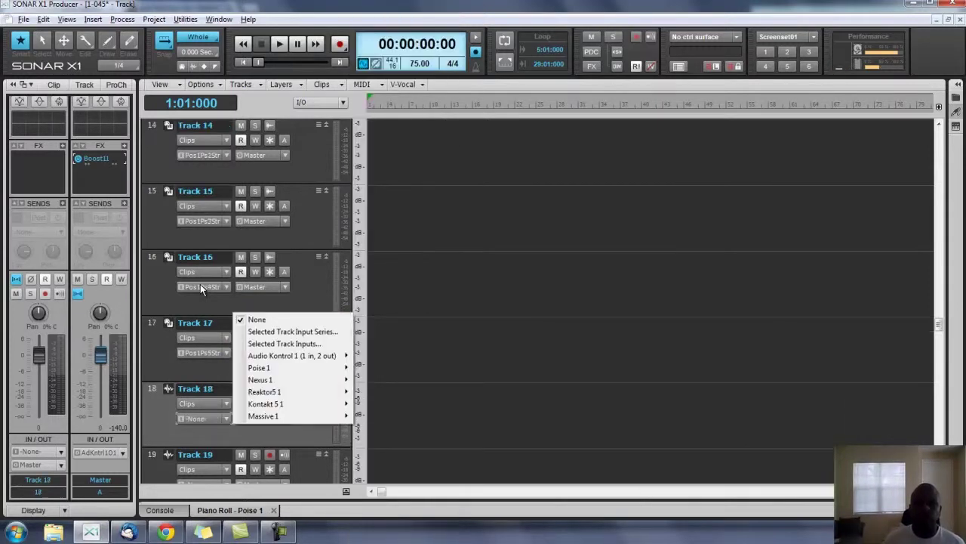
{"action": "key", "text": "Down"}
{"action": "key", "text": "Down"}
{"action": "key", "text": "Down"}
{"action": "key", "text": "Down"}
{"action": "key", "text": "Right"}
{"action": "key", "text": "Down"}
{"action": "key", "text": "Down"}
{"action": "key", "text": "Down"}
{"action": "key", "text": "Down"}
{"action": "key", "text": "Down"}
{"action": "key", "text": "Down"}
{"action": "key", "text": "Down"}
{"action": "key", "text": "Down"}
{"action": "key", "text": "Down"}
{"action": "key", "text": "Down"}
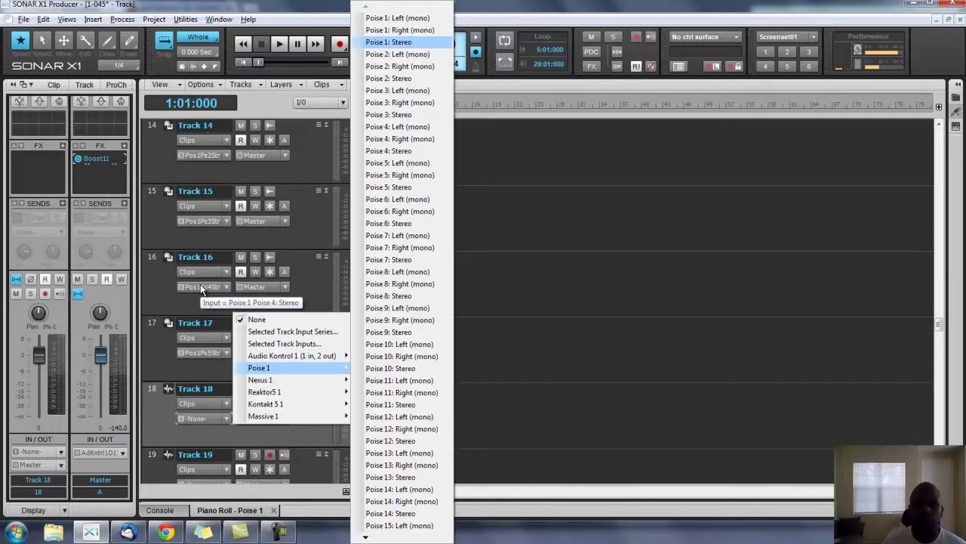
{"action": "key", "text": "Down"}
{"action": "key", "text": "Down"}
{"action": "key", "text": "Down"}
{"action": "key", "text": "Down"}
{"action": "key", "text": "Down"}
{"action": "key", "text": "Down"}
{"action": "key", "text": "Down"}
{"action": "key", "text": "Return"}
Step: Set Track 19's input to the Poise 7: Stereo output of the Poise 1 synth
{"action": "key", "text": "Down"}
{"action": "key", "text": "Return"}
{"action": "key", "text": "Down"}
{"action": "key", "text": "Down"}
{"action": "key", "text": "Down"}
{"action": "key", "text": "Down"}
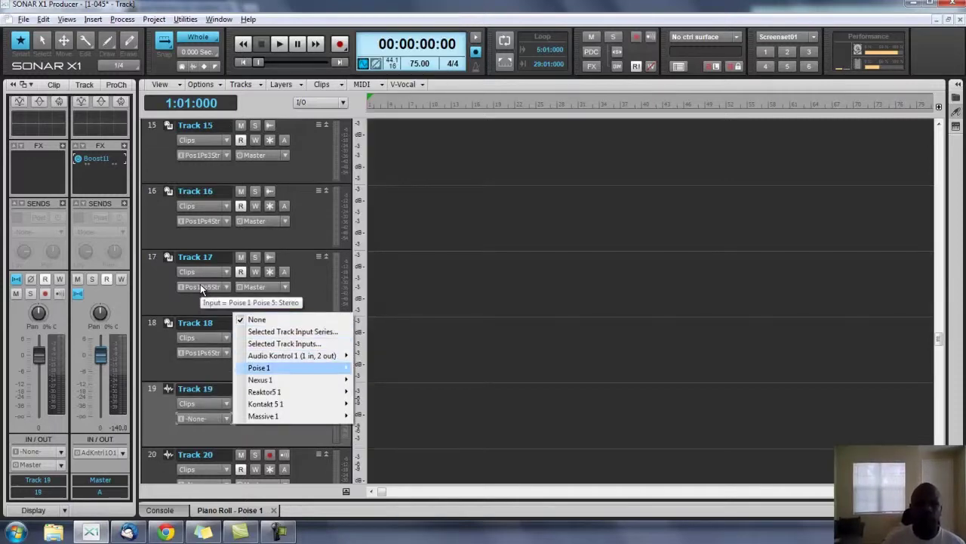
{"action": "key", "text": "Right"}
{"action": "key", "text": "Down"}
{"action": "key", "text": "Down"}
{"action": "key", "text": "Down"}
{"action": "key", "text": "Down"}
{"action": "key", "text": "Down"}
{"action": "key", "text": "Down"}
{"action": "key", "text": "Down"}
{"action": "key", "text": "Down"}
{"action": "key", "text": "Down"}
{"action": "key", "text": "Down"}
{"action": "key", "text": "Down"}
{"action": "key", "text": "Down"}
{"action": "key", "text": "Down"}
{"action": "key", "text": "Down"}
{"action": "key", "text": "Down"}
{"action": "key", "text": "Down"}
{"action": "key", "text": "Down"}
{"action": "key", "text": "Down"}
{"action": "key", "text": "Down"}
{"action": "key", "text": "Down"}
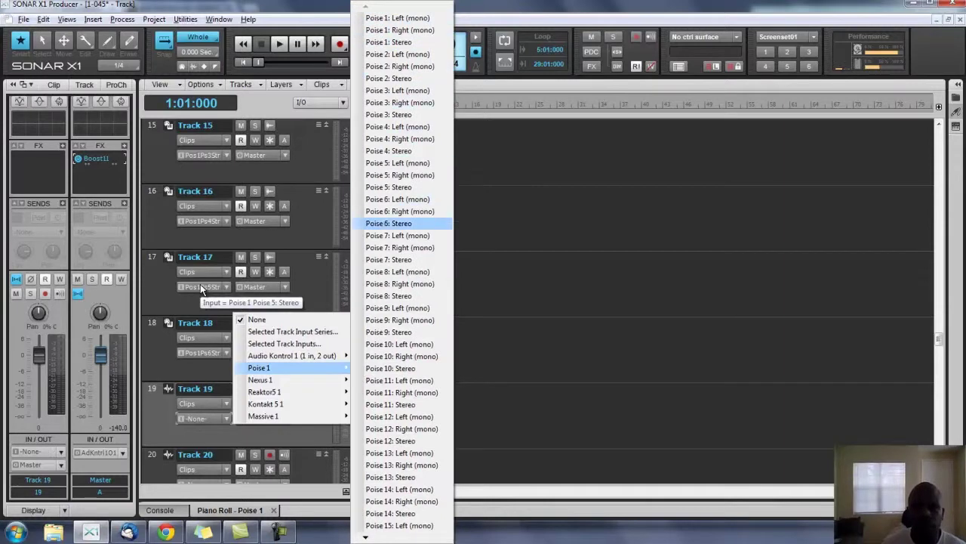
{"action": "key", "text": "Return"}
Step: Set Track 20's input to the Poise 8: Stereo output of the Poise 1 synth
{"action": "key", "text": "Down"}
{"action": "key", "text": "Return"}
{"action": "key", "text": "Down"}
{"action": "key", "text": "Down"}
{"action": "key", "text": "Down"}
{"action": "key", "text": "Down"}
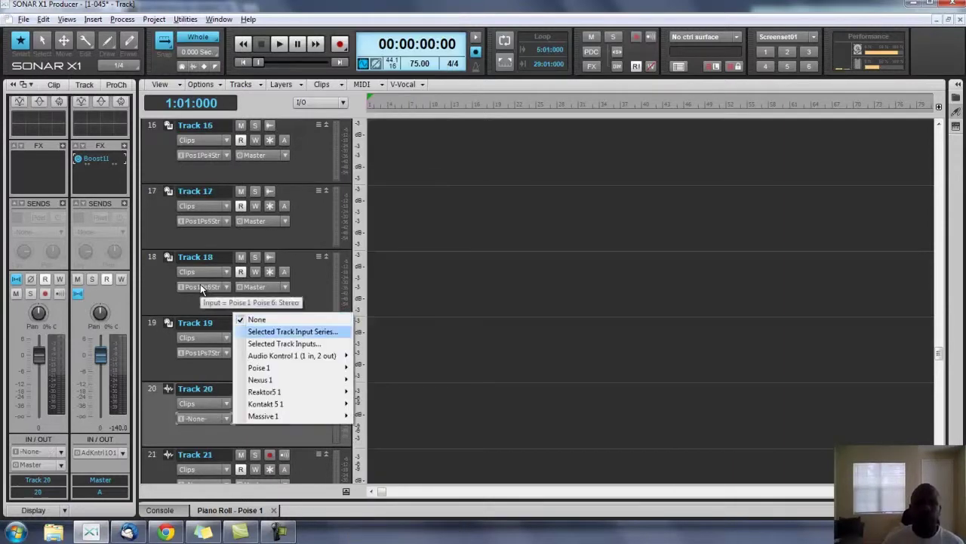
{"action": "key", "text": "Right"}
{"action": "key", "text": "Down"}
{"action": "key", "text": "Down"}
{"action": "key", "text": "Down"}
{"action": "key", "text": "Down"}
{"action": "key", "text": "Down"}
{"action": "key", "text": "Down"}
{"action": "key", "text": "Down"}
{"action": "key", "text": "Down"}
{"action": "key", "text": "Down"}
{"action": "key", "text": "Down"}
{"action": "key", "text": "Down"}
{"action": "key", "text": "Down"}
{"action": "key", "text": "Down"}
{"action": "key", "text": "Down"}
{"action": "key", "text": "Down"}
{"action": "key", "text": "Down"}
{"action": "key", "text": "Down"}
{"action": "key", "text": "Down"}
{"action": "key", "text": "Down"}
{"action": "key", "text": "Down"}
{"action": "key", "text": "Down"}
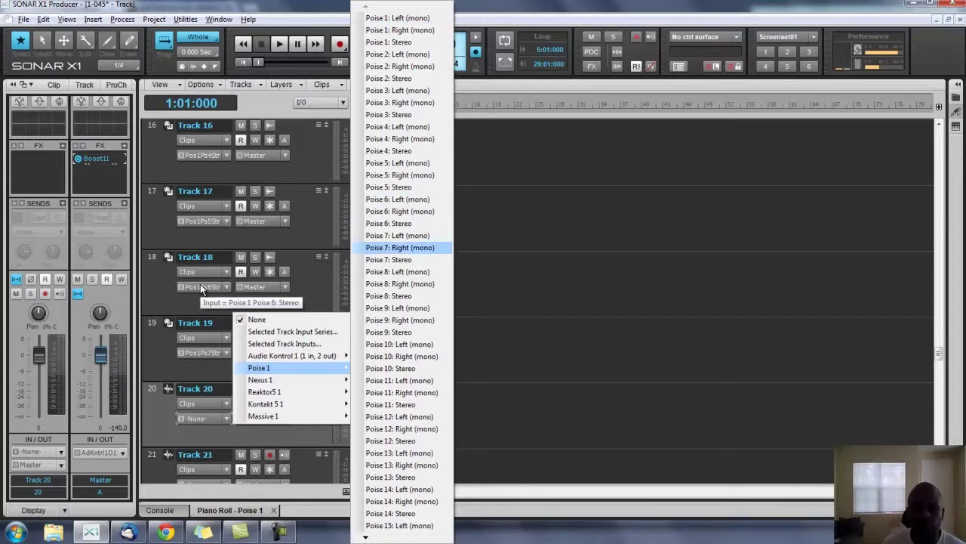
{"action": "key", "text": "Return"}
Step: Set Track 21's input to the Poise 9: Stereo output of the Poise 1 synth
{"action": "key", "text": "Down"}
{"action": "key", "text": "Return"}
{"action": "key", "text": "Down"}
{"action": "key", "text": "Down"}
{"action": "key", "text": "Down"}
{"action": "key", "text": "Down"}
{"action": "key", "text": "Right"}
{"action": "key", "text": "Down"}
{"action": "key", "text": "Down"}
{"action": "key", "text": "Down"}
{"action": "key", "text": "Down"}
{"action": "key", "text": "Down"}
{"action": "key", "text": "Down"}
{"action": "key", "text": "Down"}
{"action": "key", "text": "Down"}
{"action": "key", "text": "Down"}
{"action": "key", "text": "Down"}
{"action": "key", "text": "Down"}
{"action": "key", "text": "Down"}
{"action": "key", "text": "Down"}
{"action": "key", "text": "Down"}
{"action": "key", "text": "Down"}
{"action": "key", "text": "Down"}
{"action": "key", "text": "Down"}
{"action": "key", "text": "Down"}
{"action": "key", "text": "Down"}
{"action": "key", "text": "Down"}
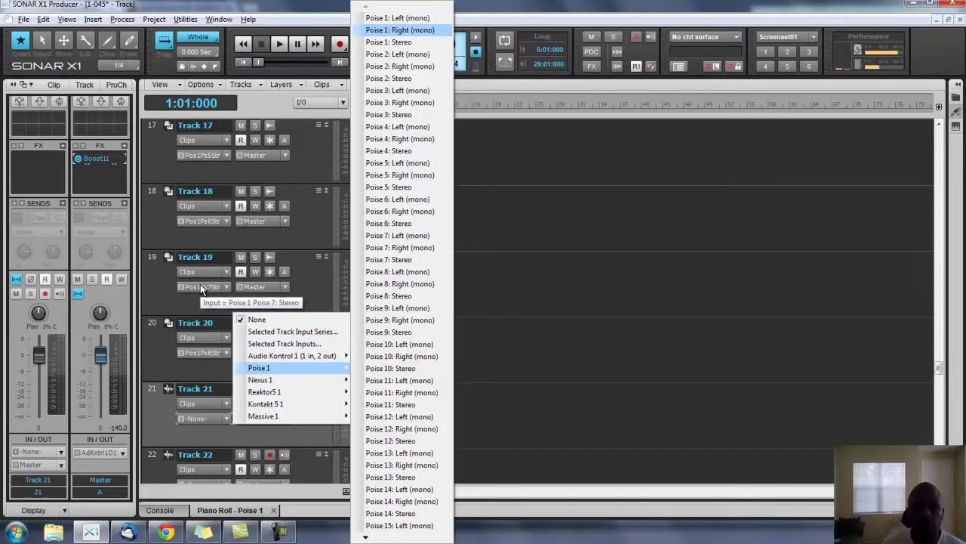
{"action": "key", "text": "Down"}
{"action": "key", "text": "Down"}
{"action": "key", "text": "Down"}
{"action": "key", "text": "Return"}
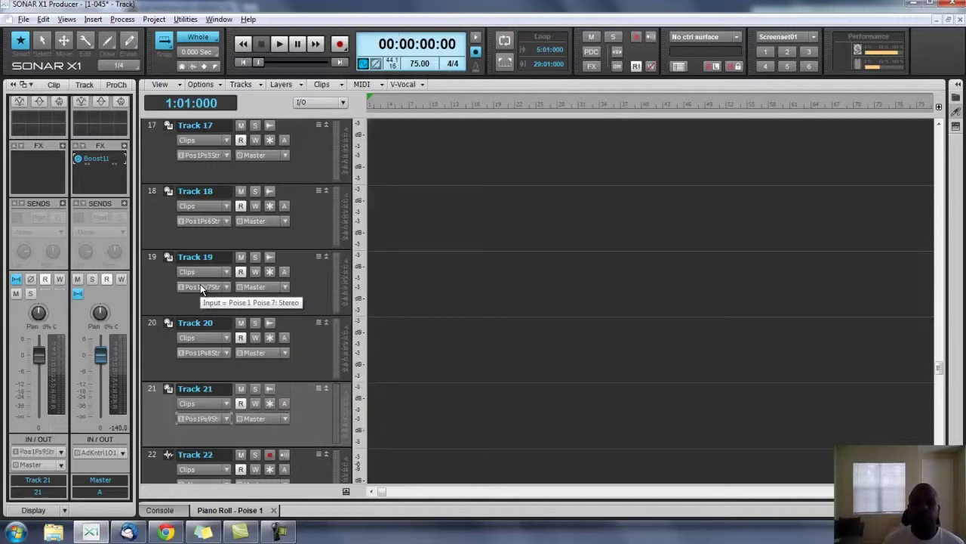
Step: Set Track 22's input to the Poise 10: Stereo output of the Poise 1 synth
{"action": "key", "text": "Down"}
{"action": "key", "text": "Return"}
{"action": "key", "text": "Down"}
{"action": "key", "text": "Down"}
{"action": "key", "text": "Down"}
{"action": "key", "text": "Down"}
{"action": "key", "text": "Down"}
{"action": "key", "text": "Right"}
{"action": "key", "text": "Down"}
{"action": "key", "text": "Down"}
{"action": "key", "text": "Down"}
{"action": "key", "text": "Down"}
{"action": "key", "text": "Down"}
{"action": "key", "text": "Down"}
{"action": "key", "text": "Down"}
{"action": "key", "text": "Down"}
{"action": "key", "text": "Down"}
{"action": "key", "text": "Down"}
{"action": "key", "text": "Down"}
{"action": "key", "text": "Down"}
{"action": "key", "text": "Down"}
{"action": "key", "text": "Down"}
{"action": "key", "text": "Down"}
{"action": "key", "text": "Down"}
{"action": "key", "text": "Down"}
{"action": "key", "text": "Down"}
{"action": "key", "text": "Down"}
{"action": "key", "text": "Down"}
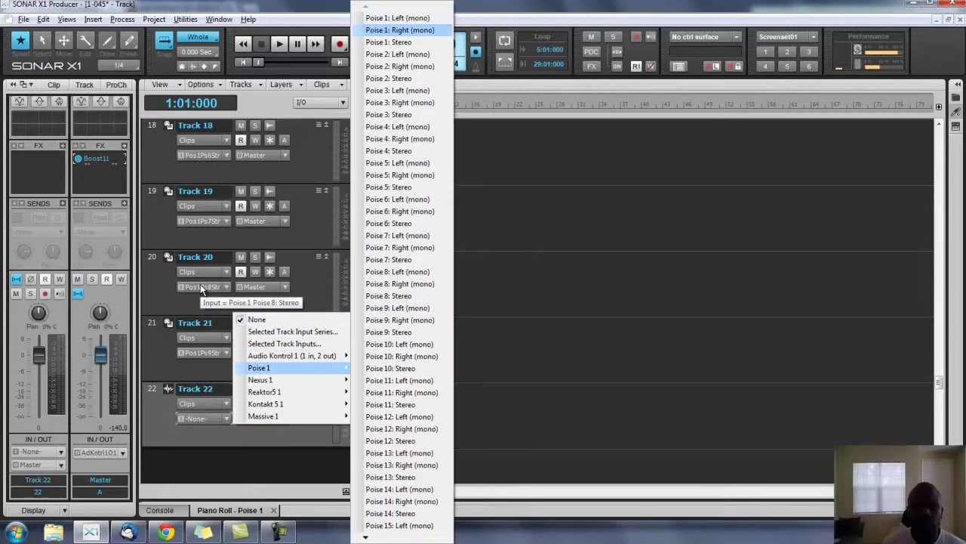
{"action": "key", "text": "Down"}
{"action": "key", "text": "Down"}
{"action": "key", "text": "Down"}
{"action": "key", "text": "Down"}
{"action": "key", "text": "Return"}
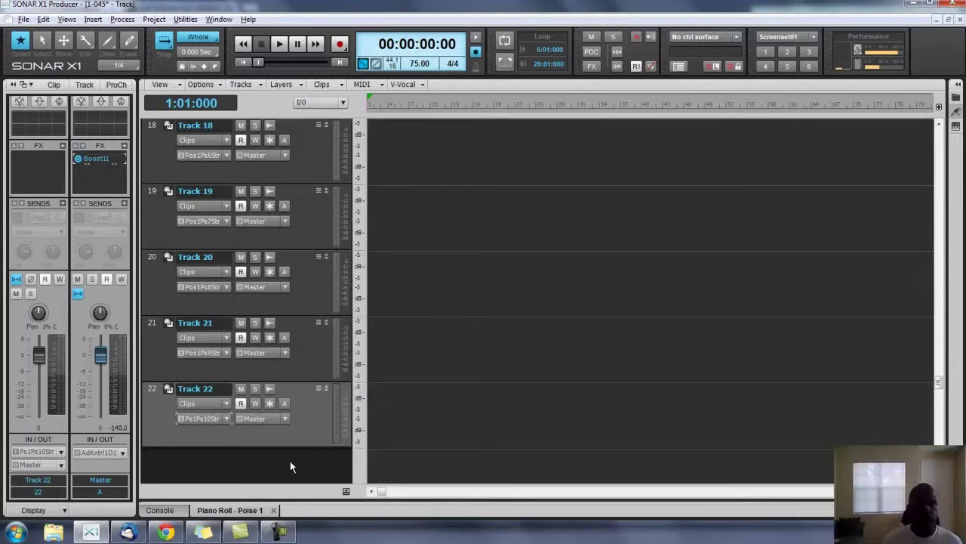
Step: Open the Kontakt 5 1 instrument window from the Arp track and move it so the whole rack is accessible
{"action": "key", "text": "f"}
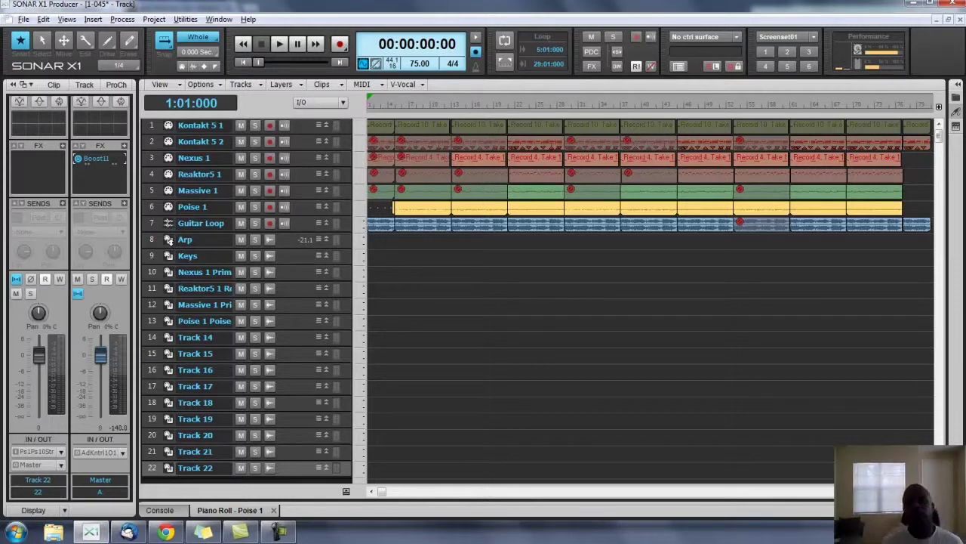
{"action": "left_click", "coordinate": [168, 240]}
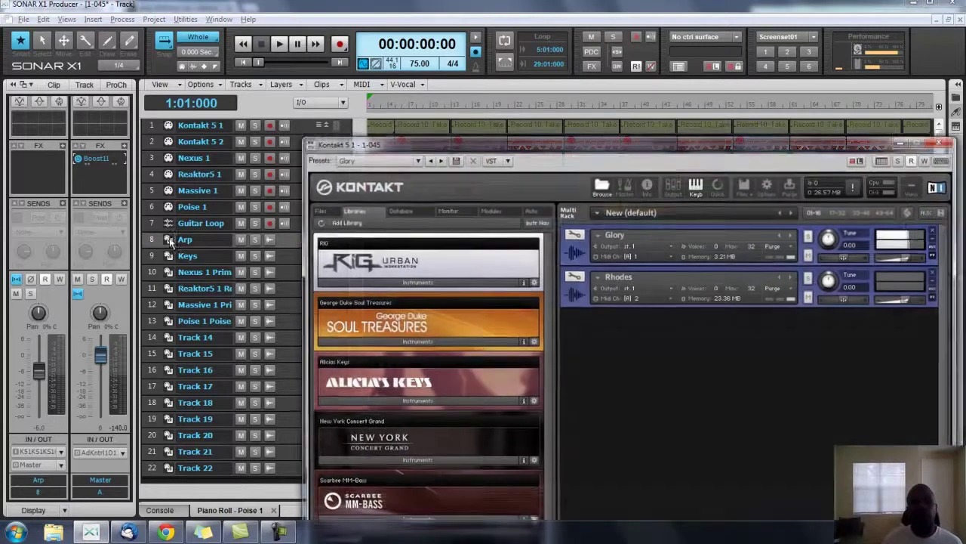
{"action": "left_click_drag", "start_coordinate": [584, 144], "coordinate": [364, 85]}
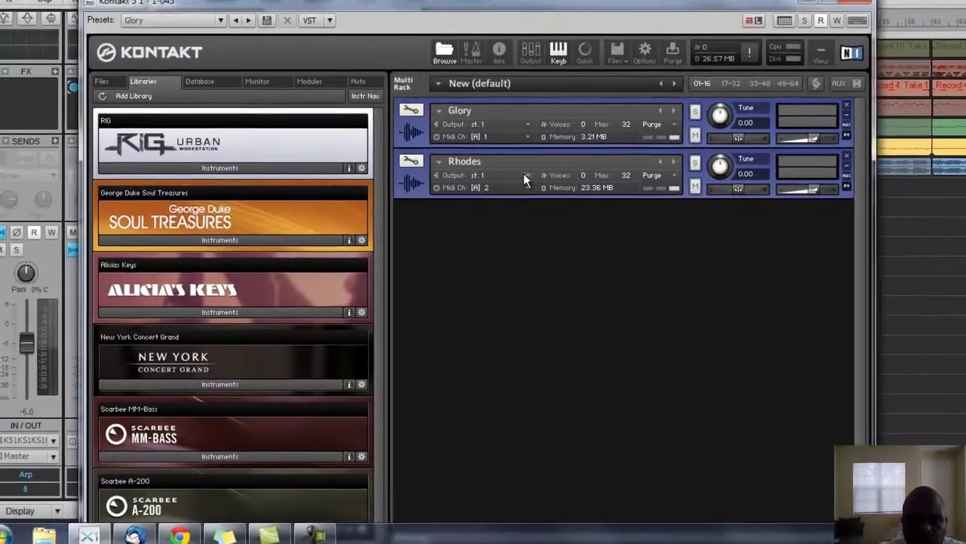
Step: Create a separate Master Output Channel for the Rhodes instrument in the Kontakt rack
{"action": "left_click", "coordinate": [527, 176]}
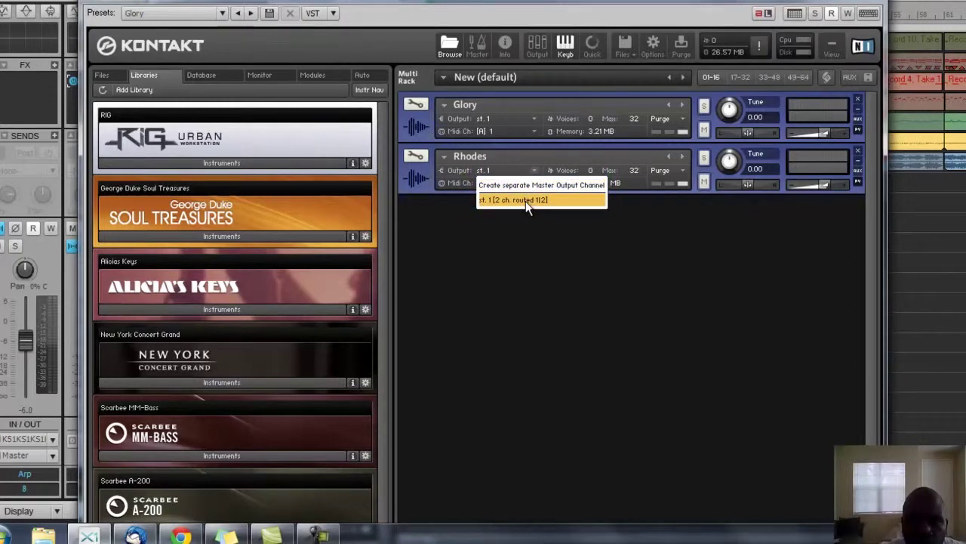
{"action": "left_click", "coordinate": [526, 200]}
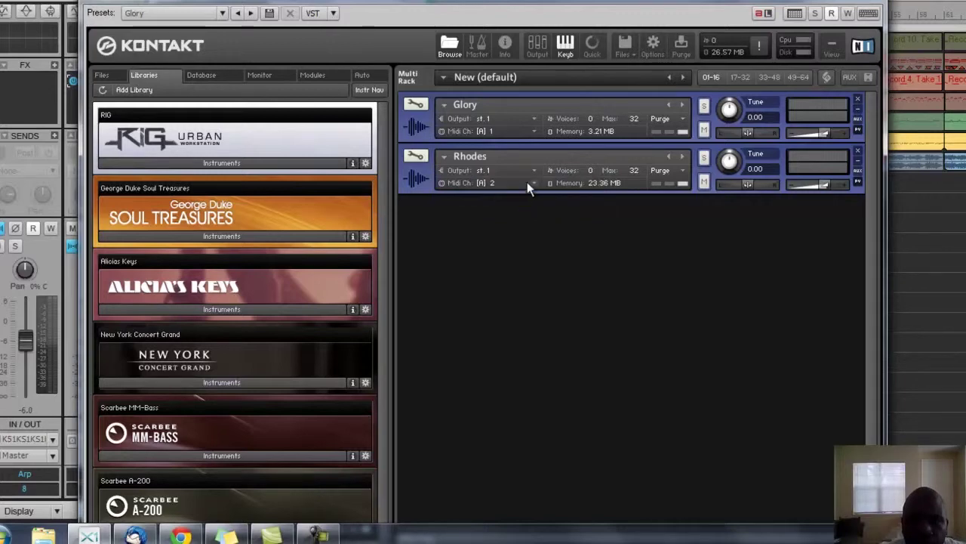
{"action": "left_click", "coordinate": [533, 119]}
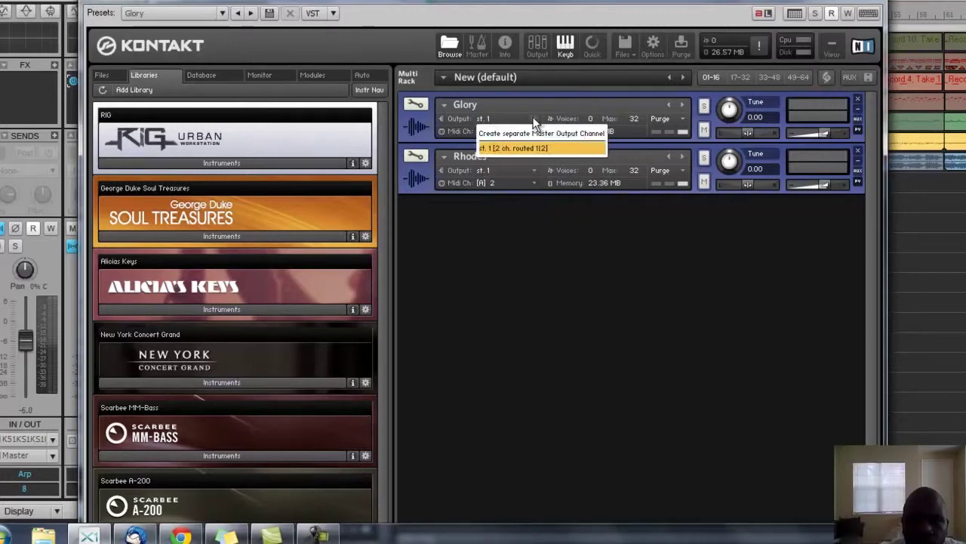
{"action": "left_click", "coordinate": [465, 120]}
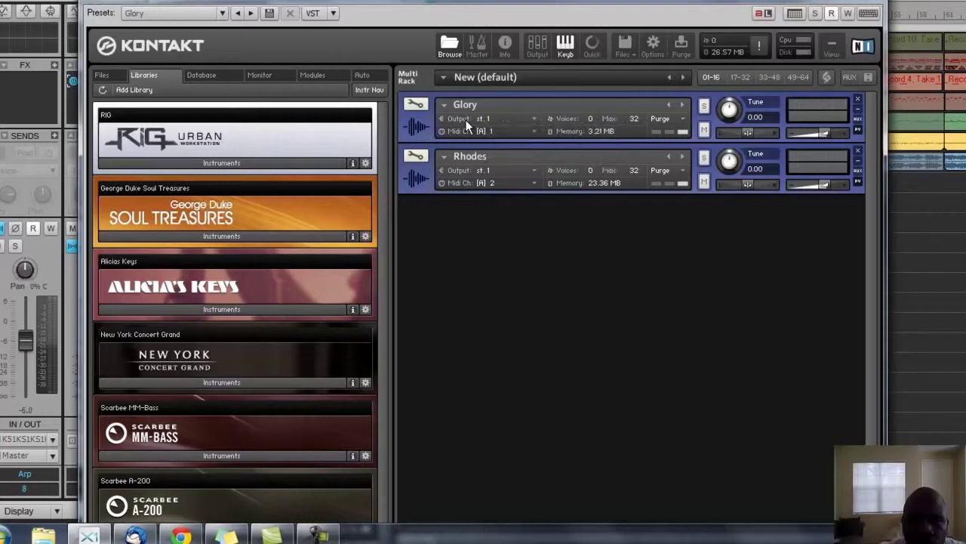
{"action": "left_click", "coordinate": [533, 170]}
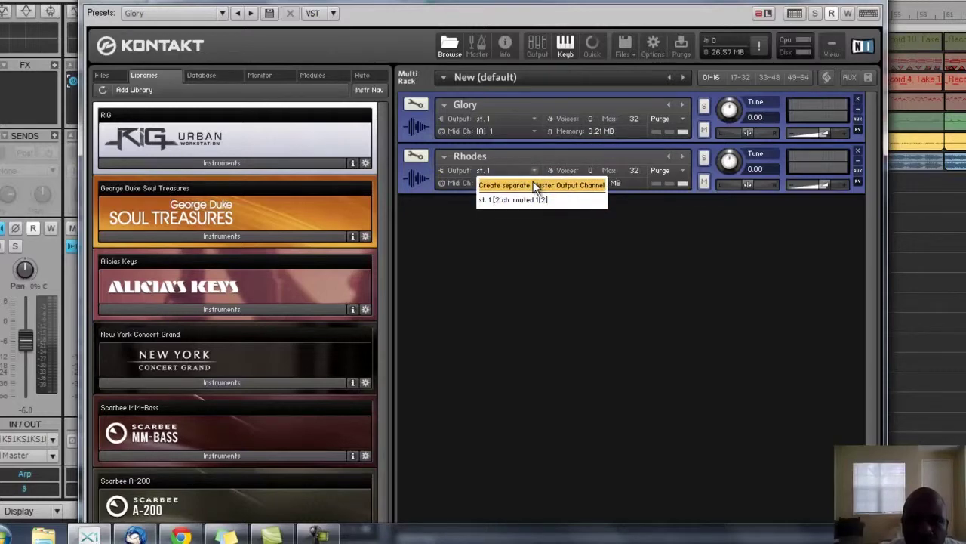
{"action": "left_click", "coordinate": [533, 184]}
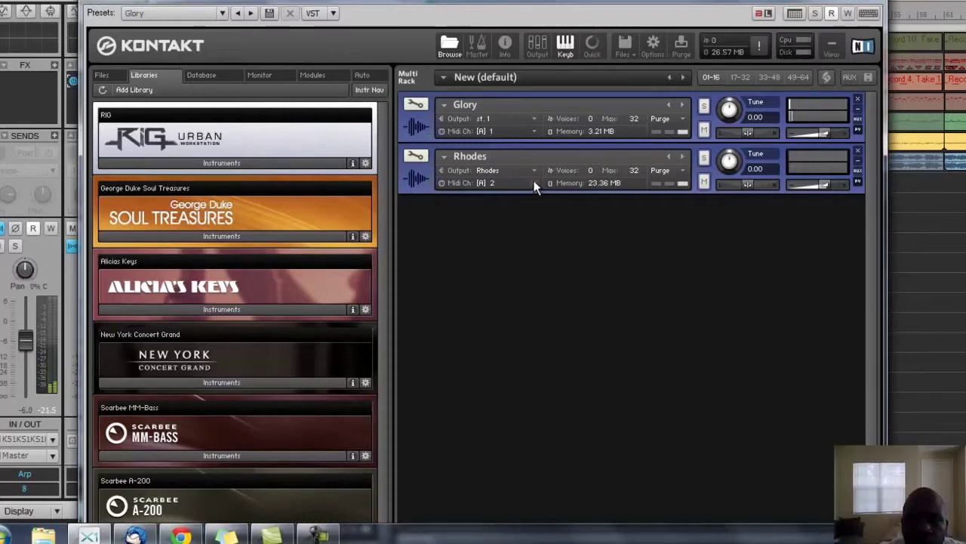
Step: Assign channel 01 of Kontakt's Rhodes output to the physical output Kt. aux 1 [1] and accept the channel output configuration
{"action": "left_click", "coordinate": [538, 47]}
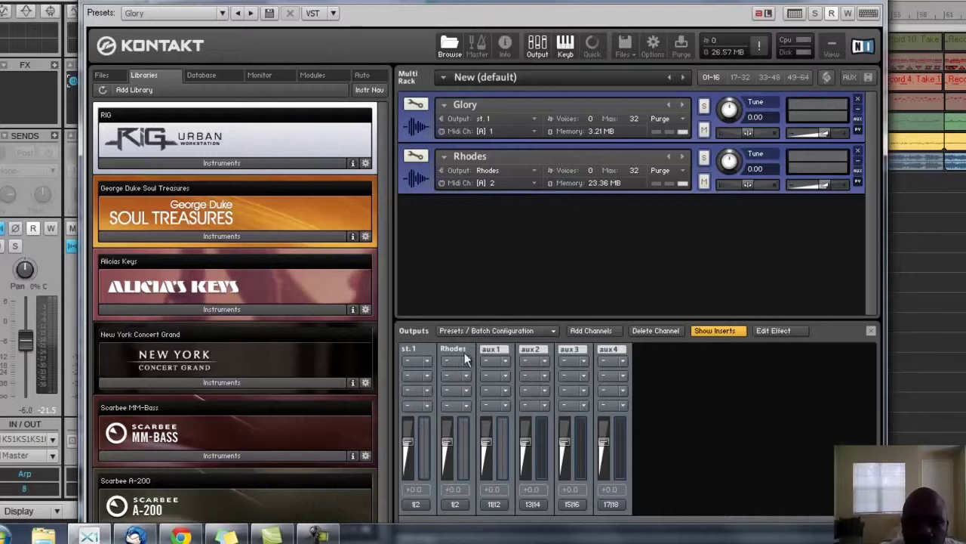
{"action": "left_click", "coordinate": [455, 504]}
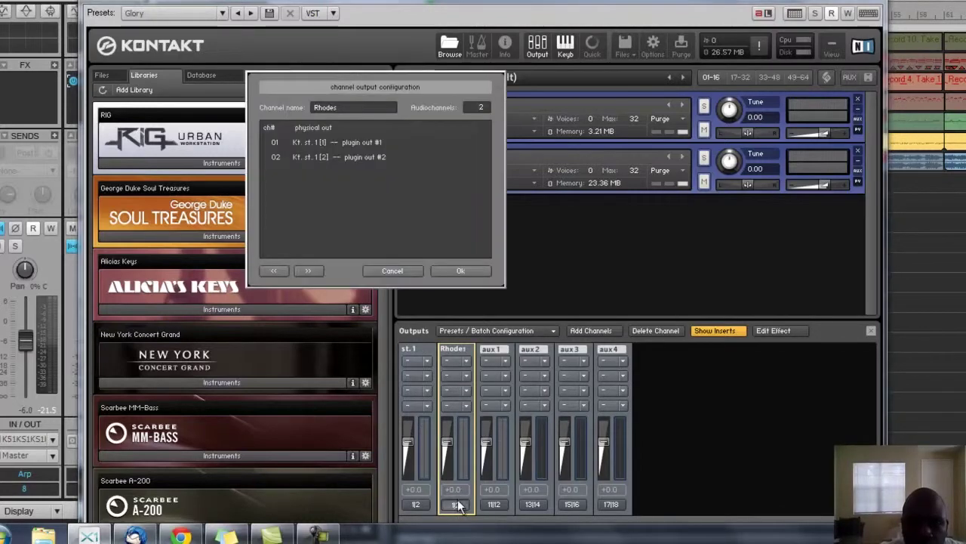
{"action": "left_click", "coordinate": [365, 142]}
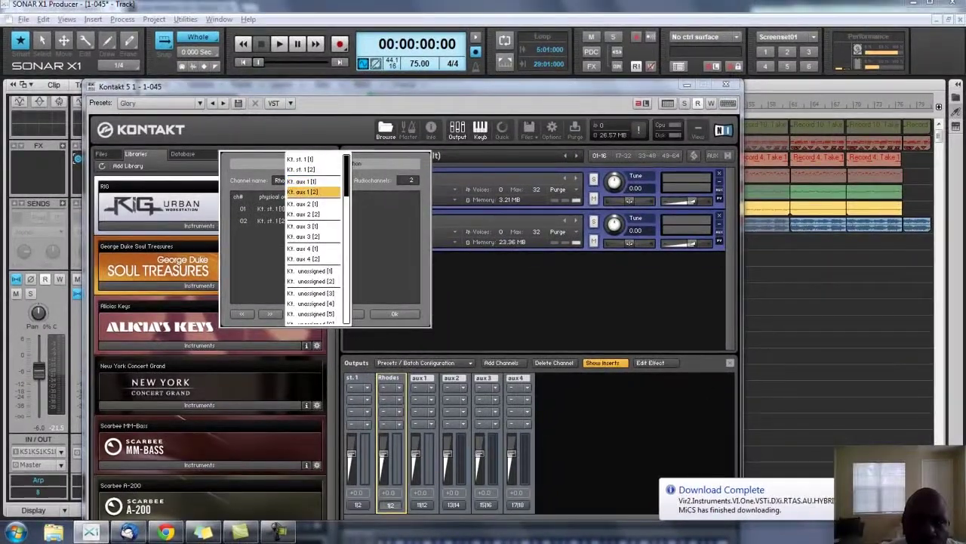
{"action": "left_click", "coordinate": [536, 346]}
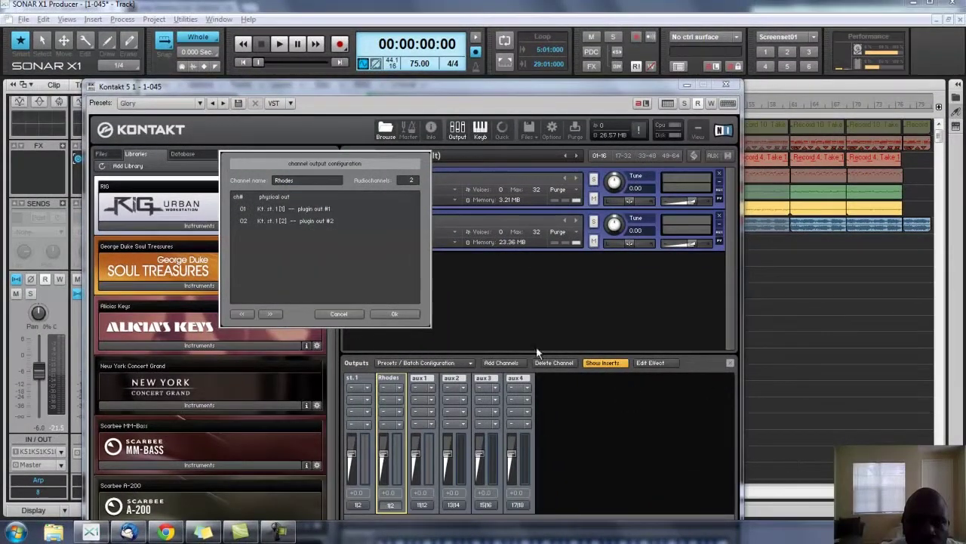
{"action": "left_click", "coordinate": [279, 207]}
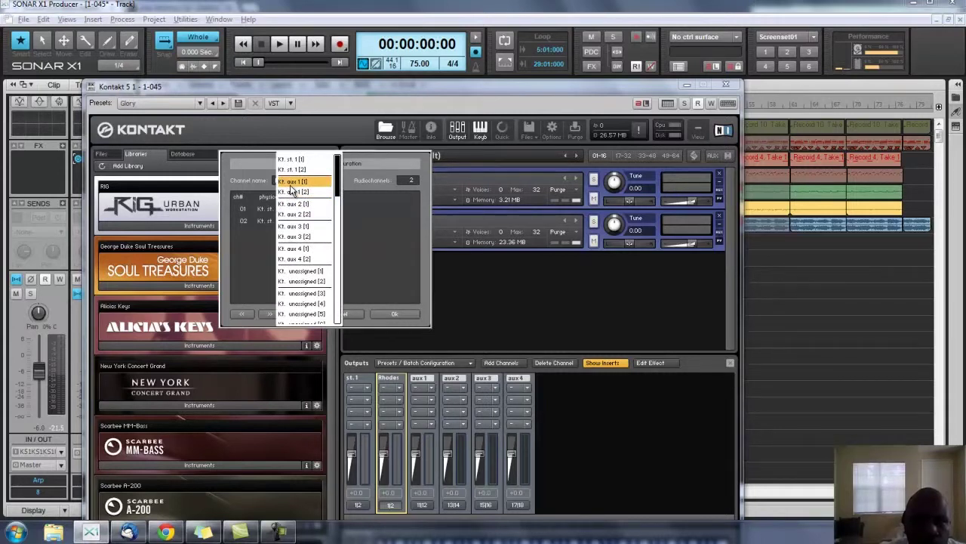
{"action": "left_click", "coordinate": [290, 183]}
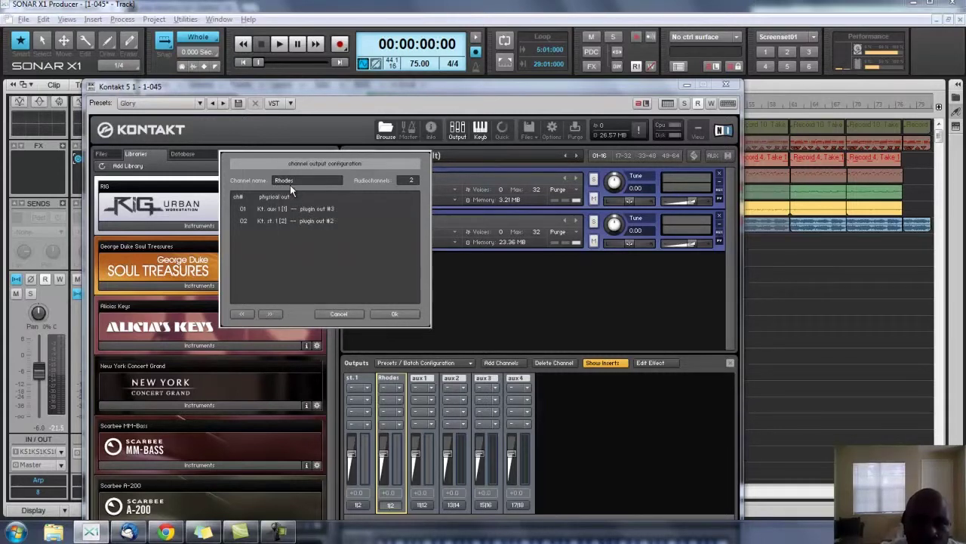
{"action": "left_click", "coordinate": [394, 313]}
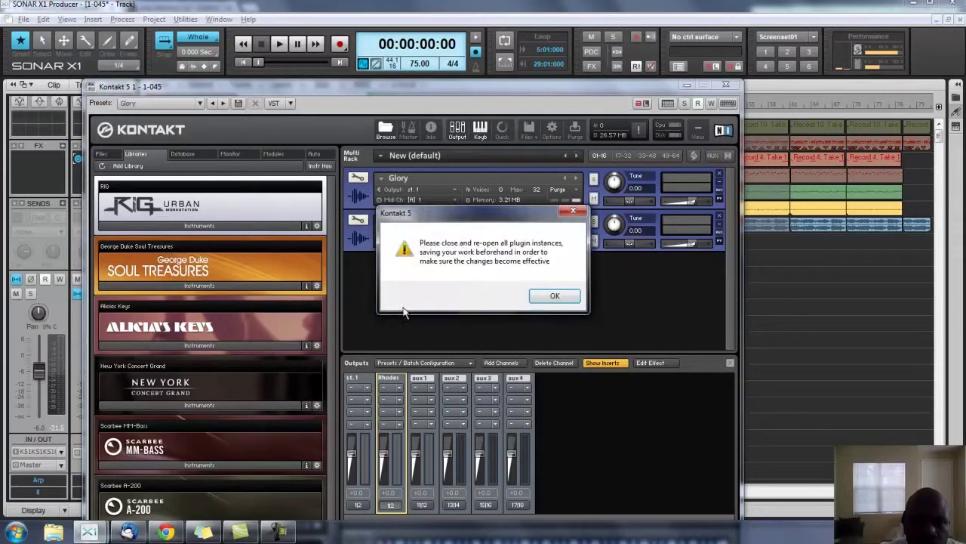
{"action": "left_click", "coordinate": [554, 295]}
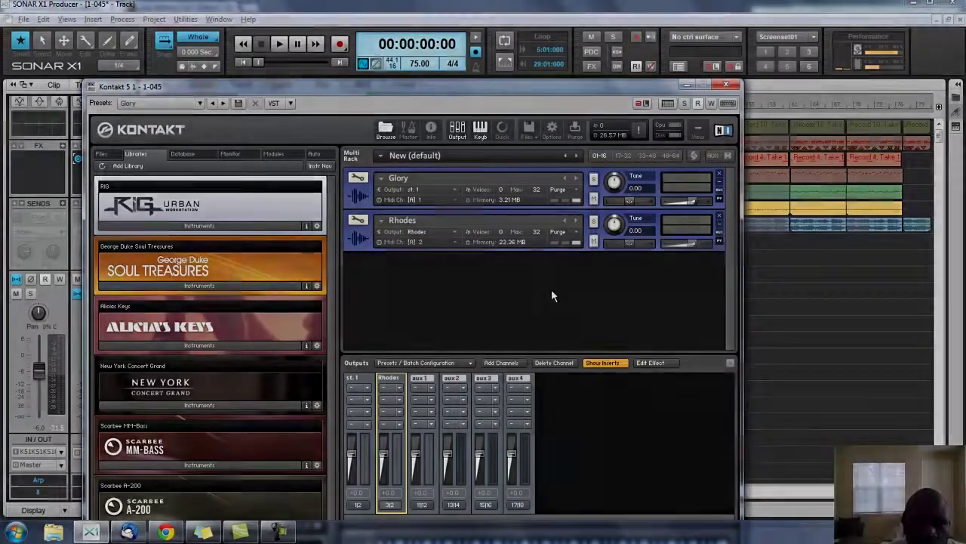